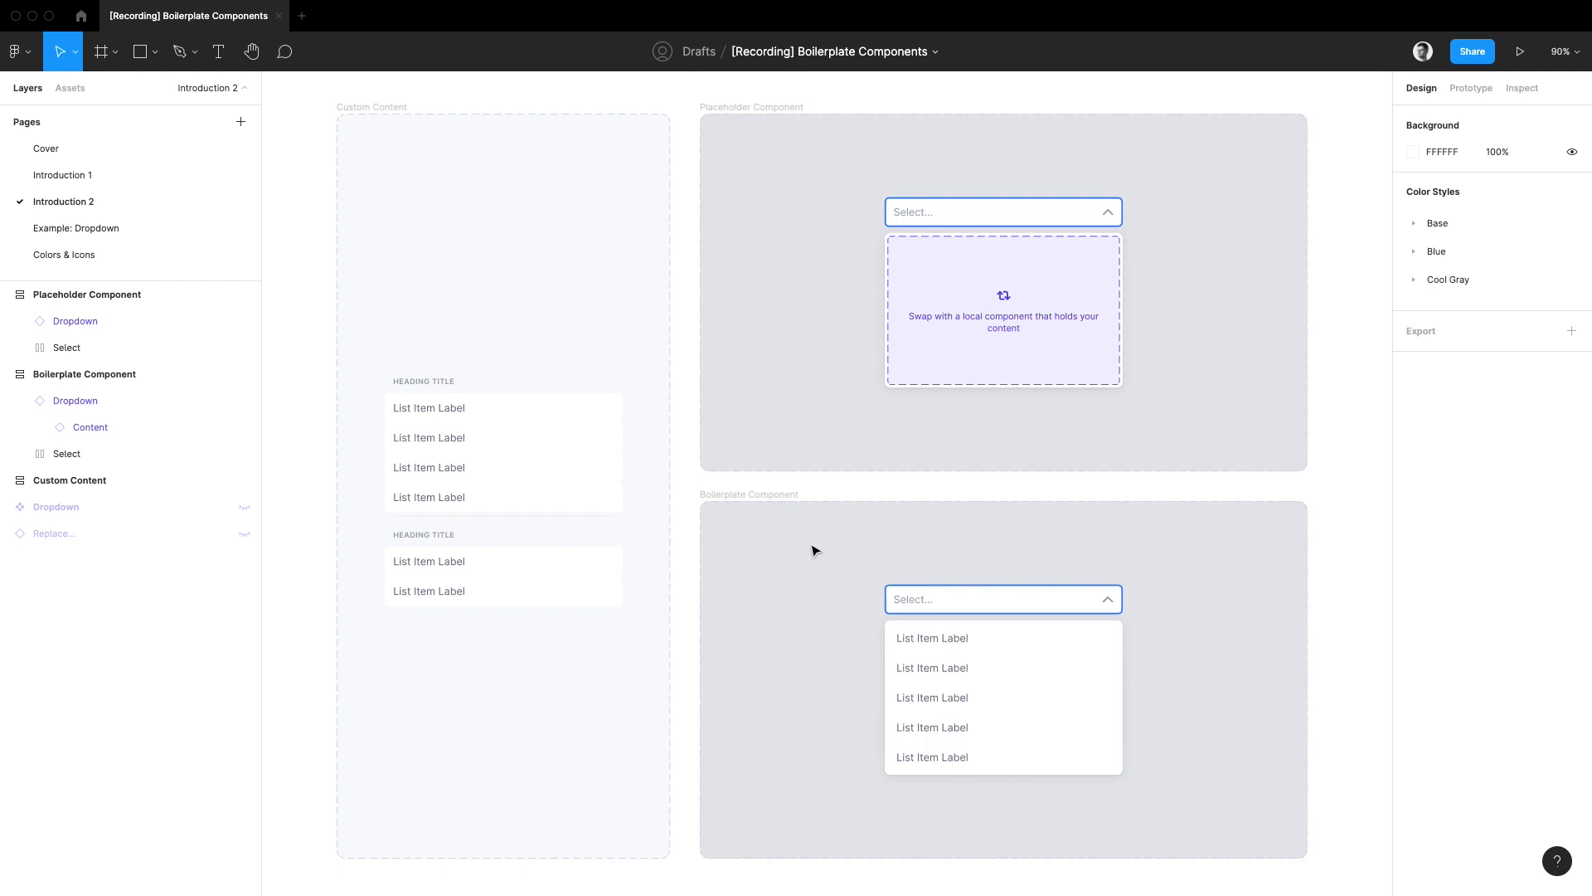
click(963, 306)
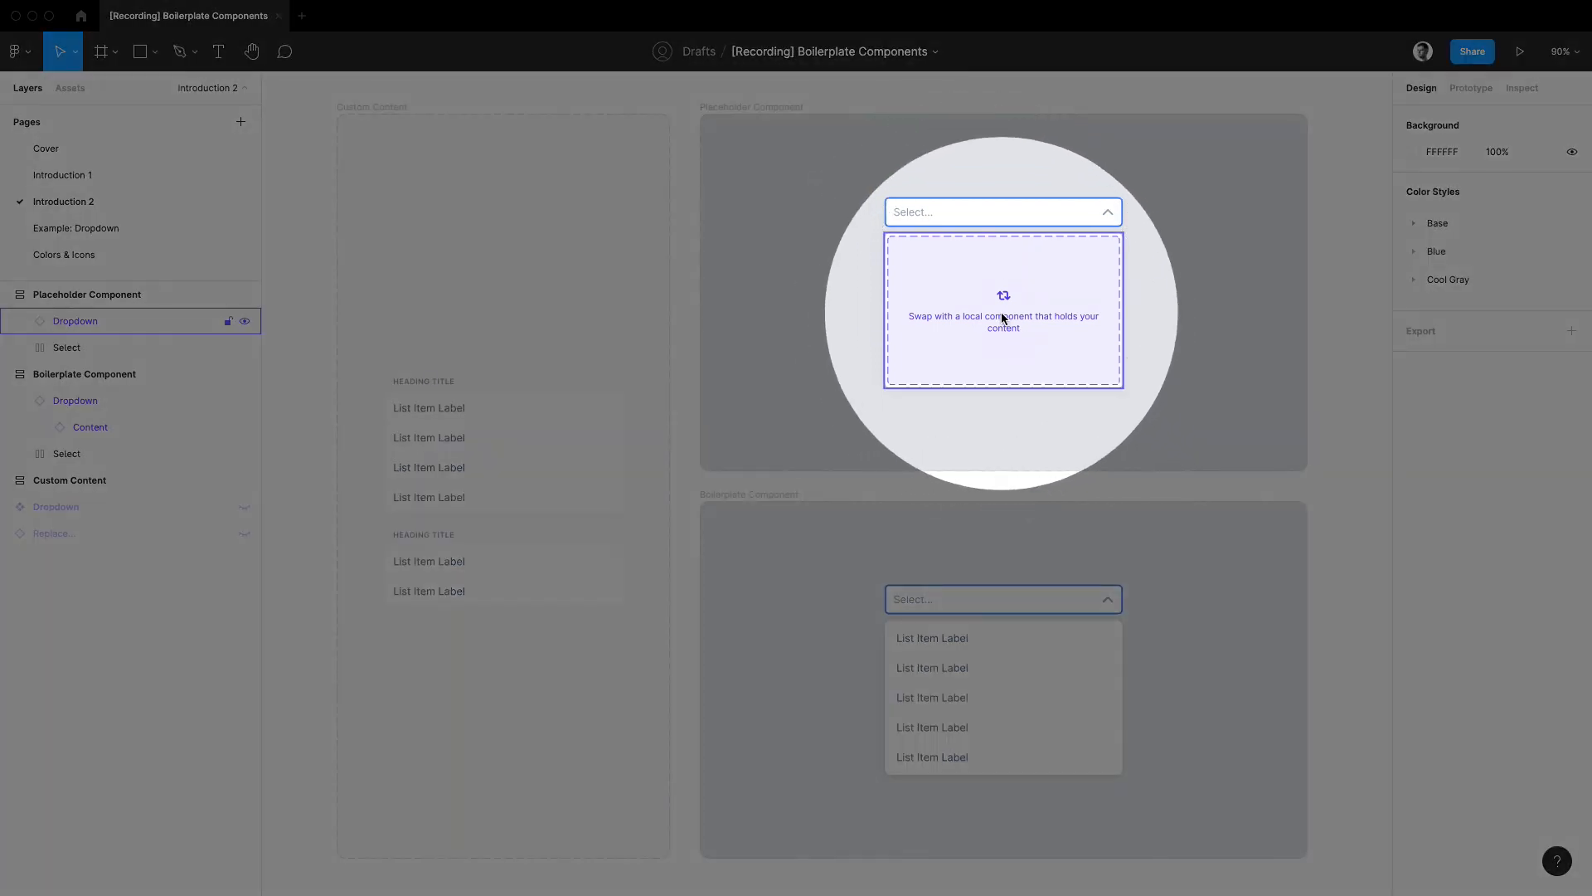
click(793, 312)
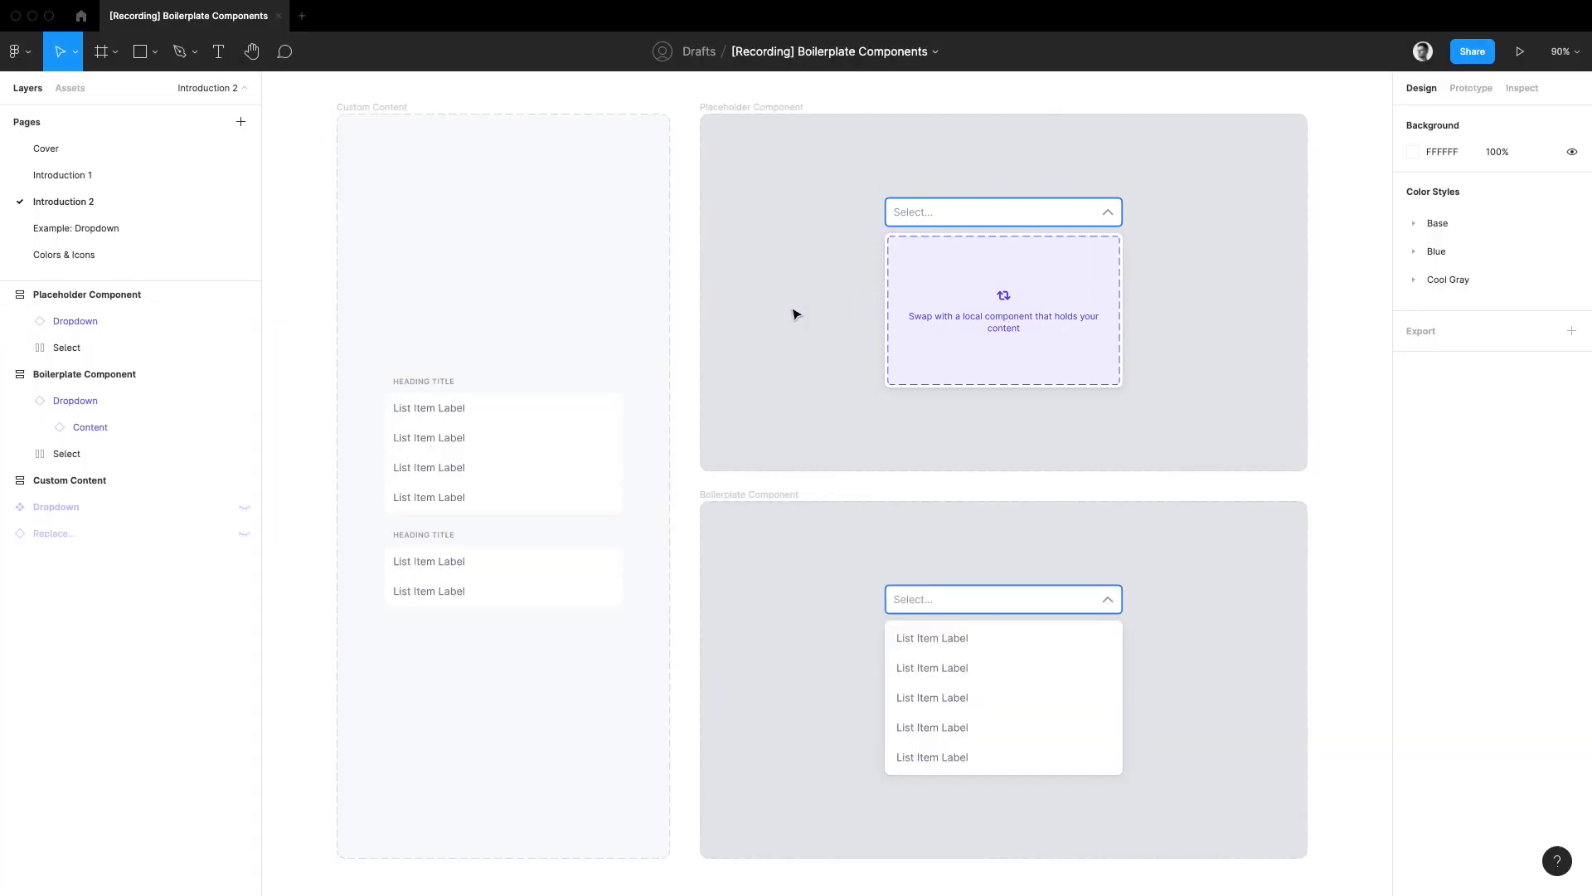
click(1018, 695)
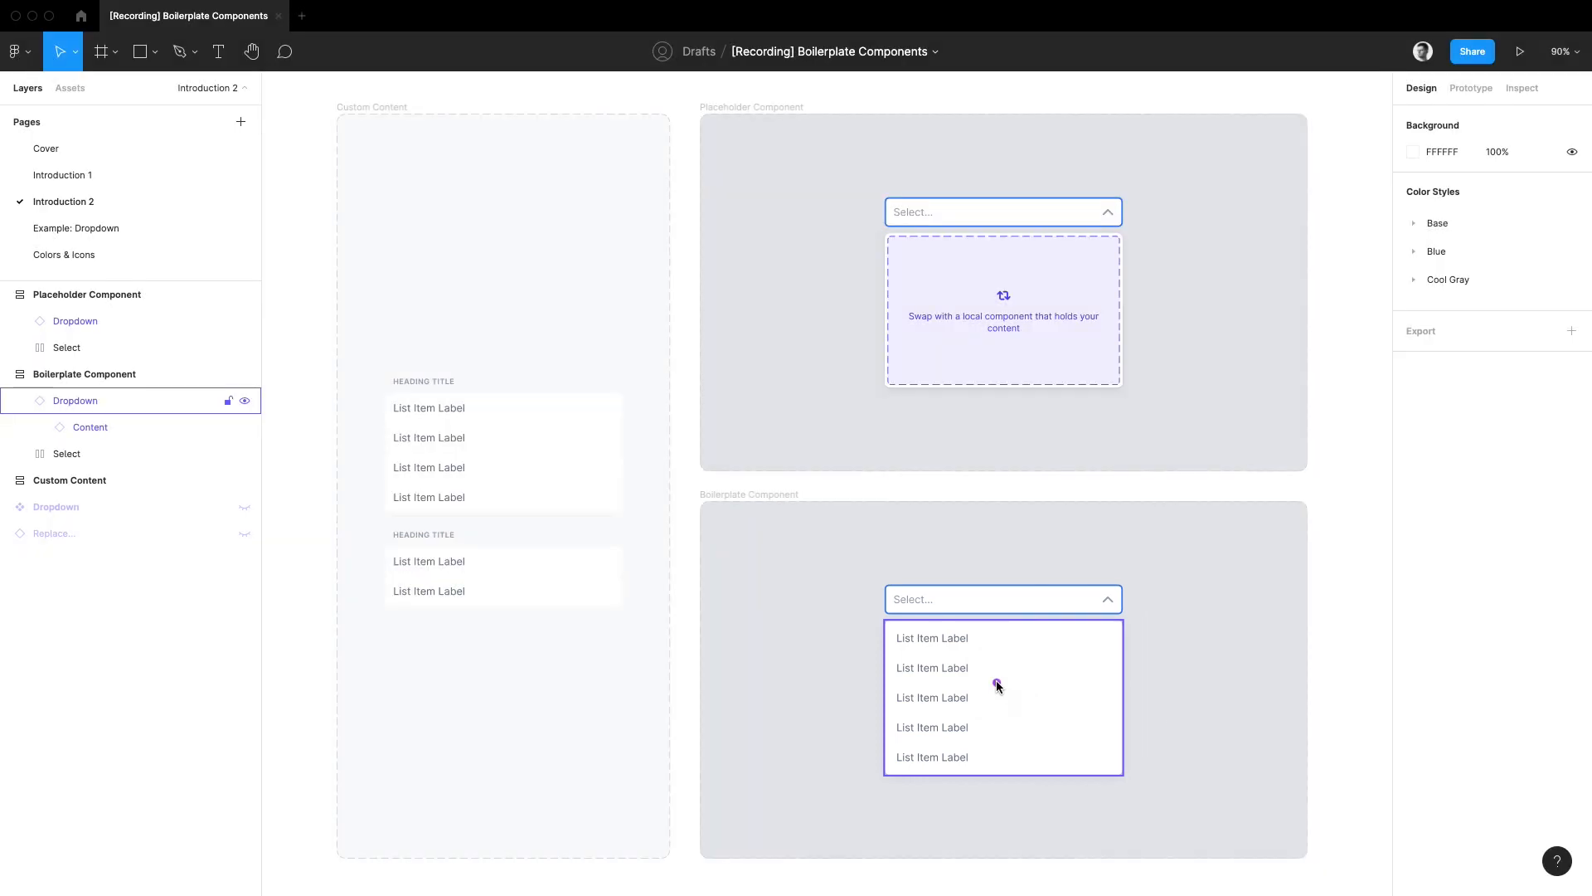
mouse_move(994, 672)
mouse_down()
mouse_move(1020, 714)
mouse_move(1062, 611)
mouse_up()
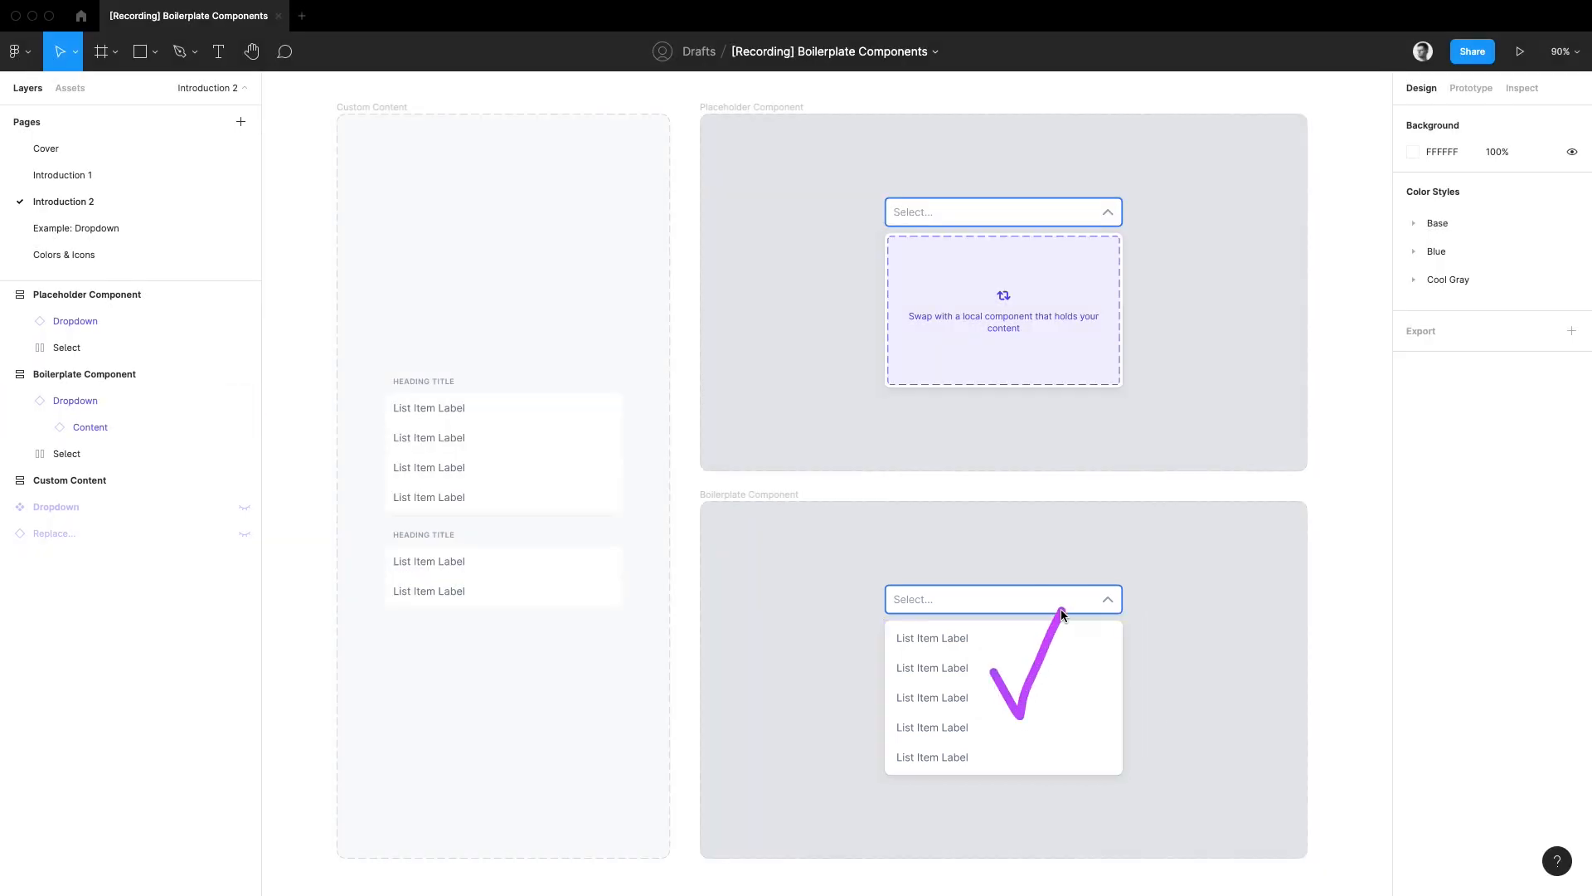
Step: Try swapping the boilerplate dropdown's content for the local Custom Content component
click(73, 88)
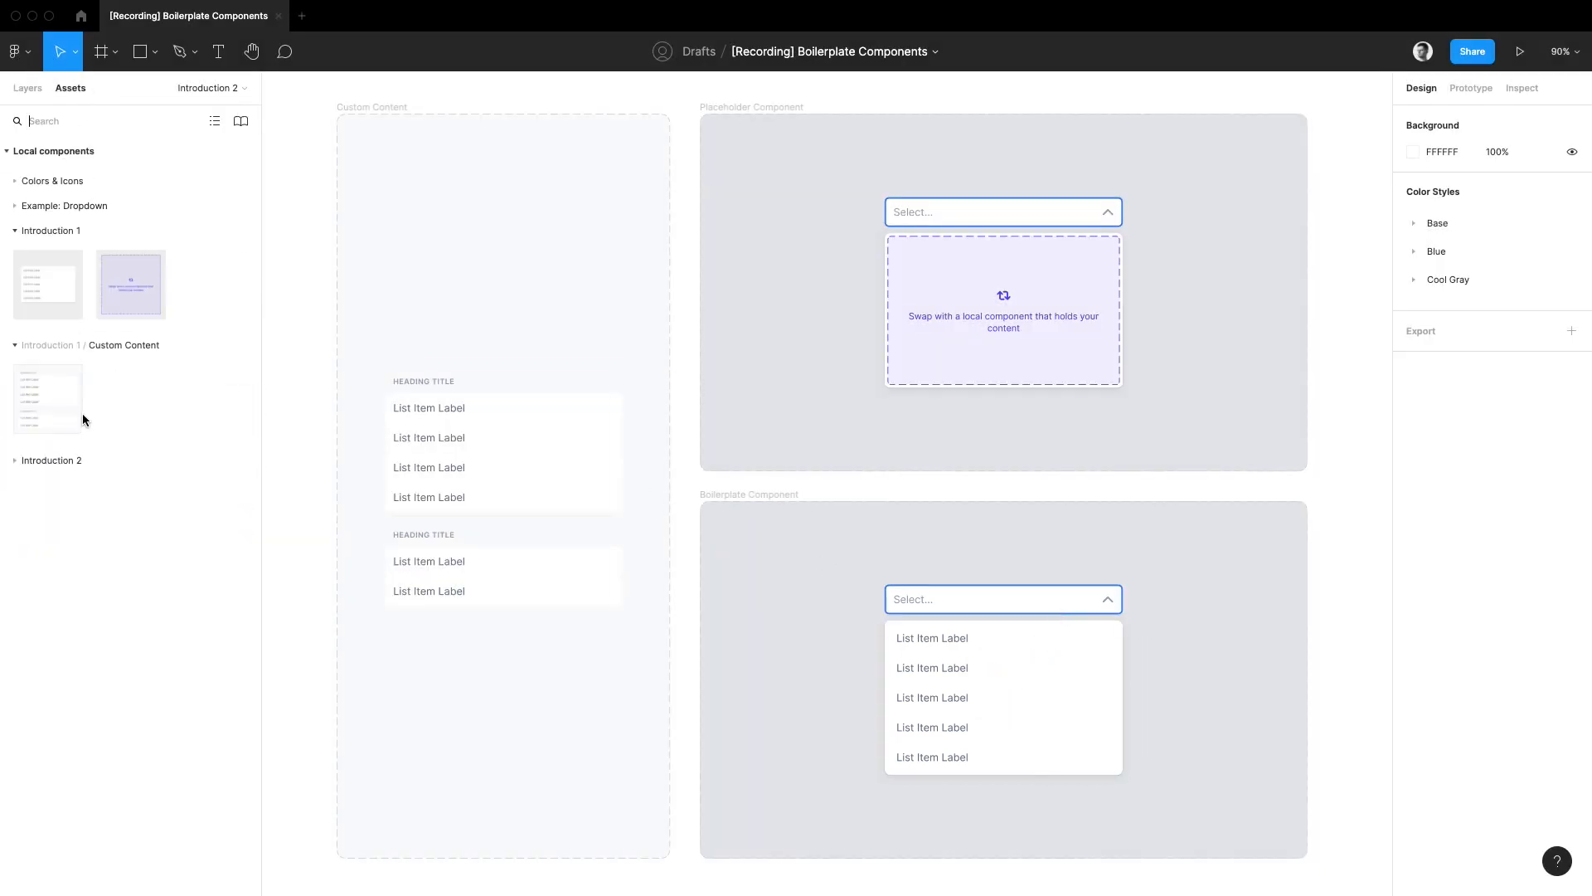
drag(79, 417, 1029, 622)
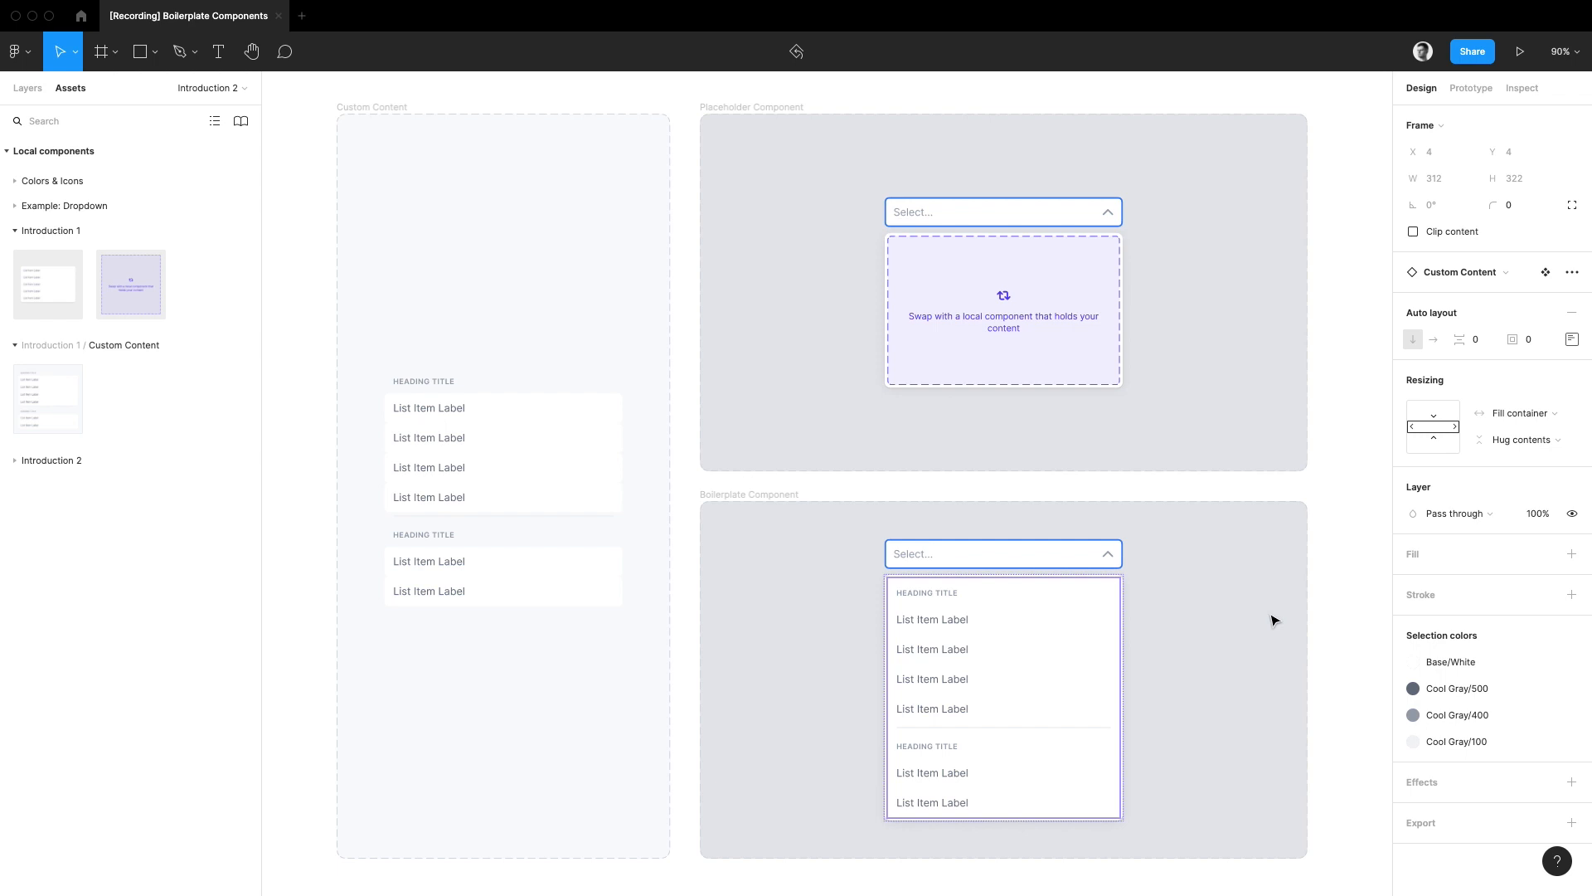
key(super+z)
key(alt+1)
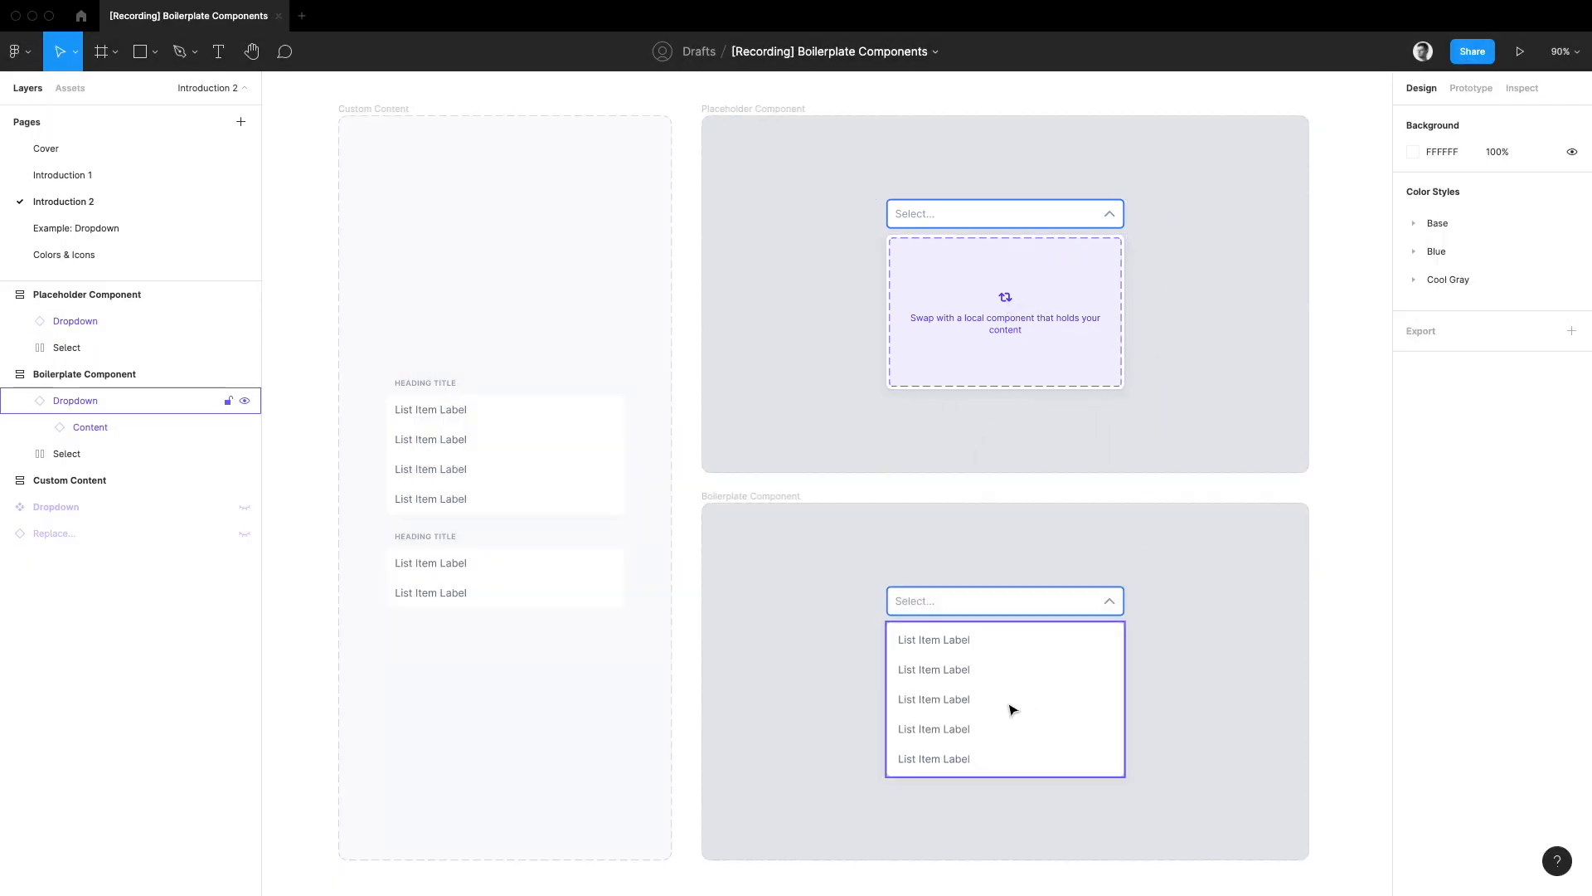
Step: Read the description attached to the Content instance nested in the boilerplate dropdown
click(1004, 696)
click(952, 756)
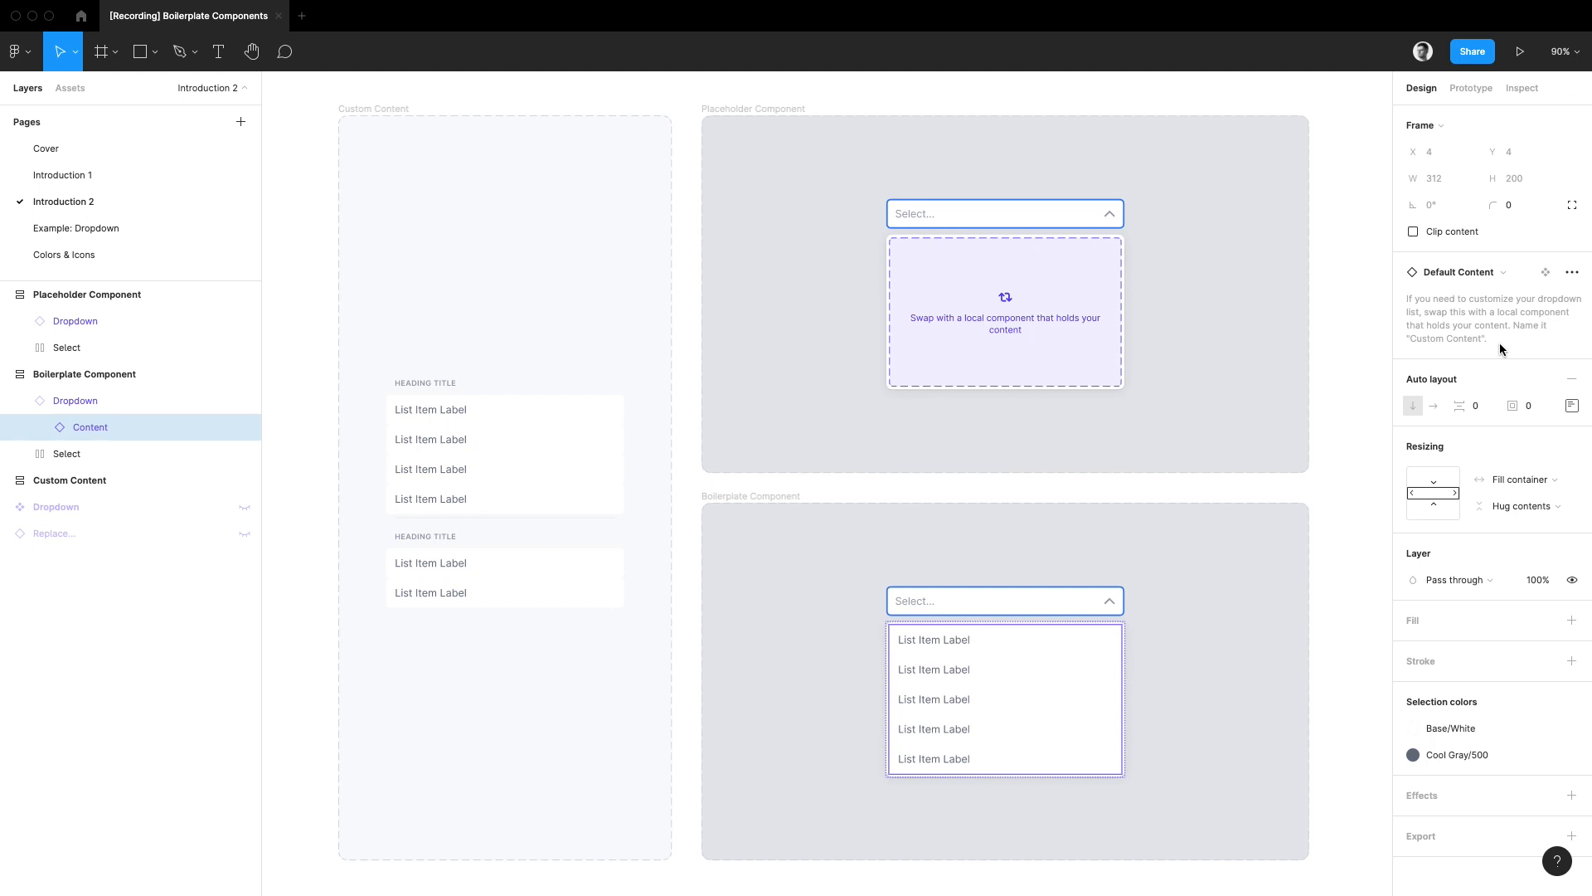
click(1146, 736)
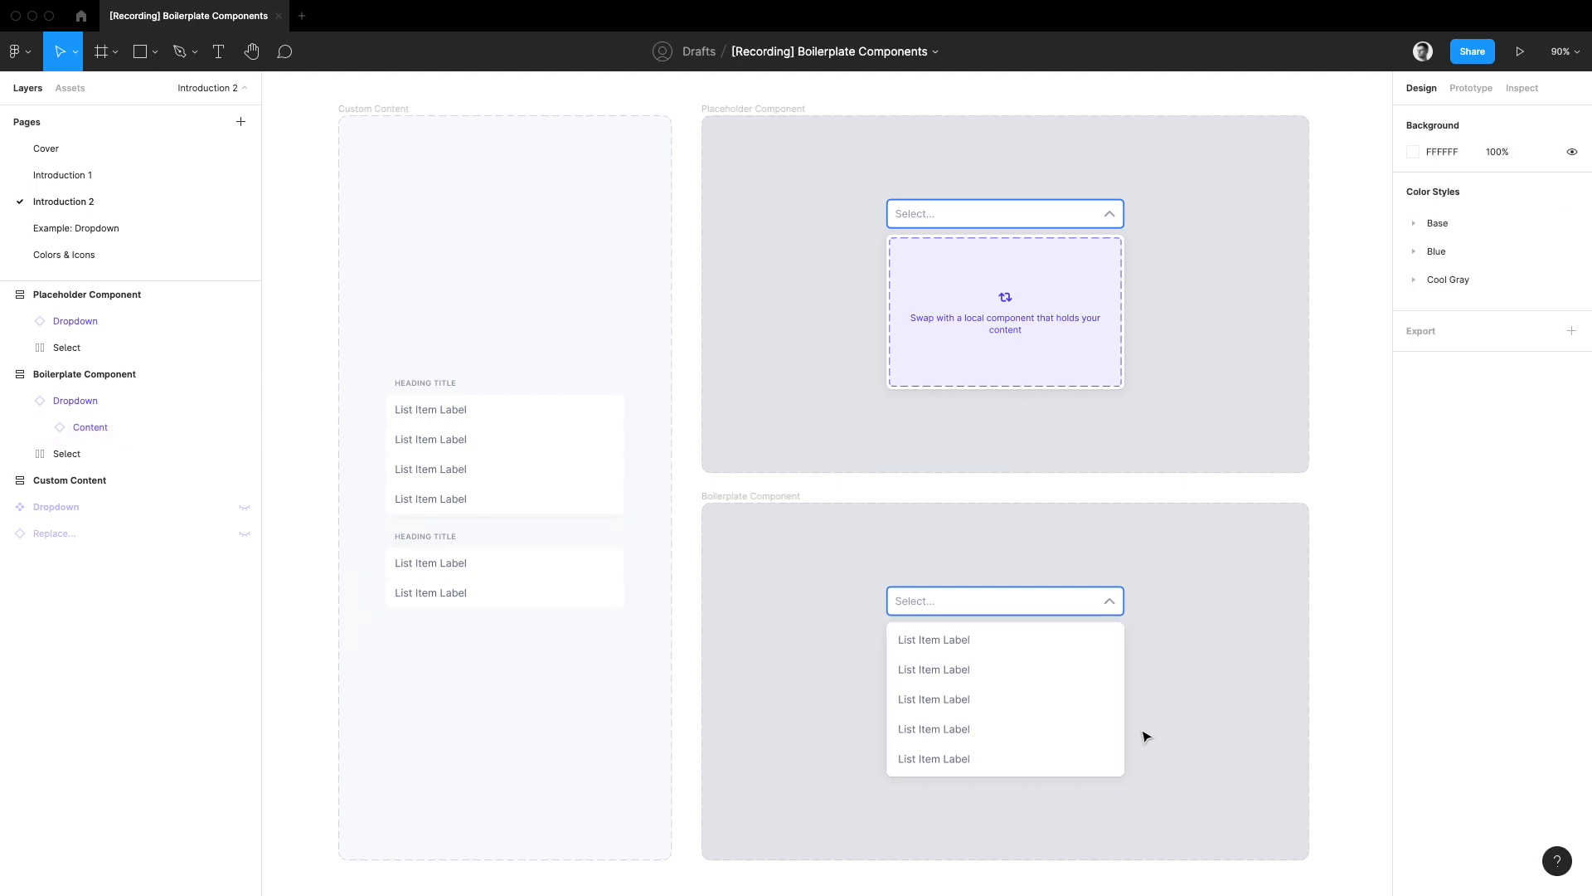
Step: Open the Example: Dropdown page and examine the list elements, heading and divider inside the example dropdown
click(67, 234)
scroll(577, 637, down, 1)
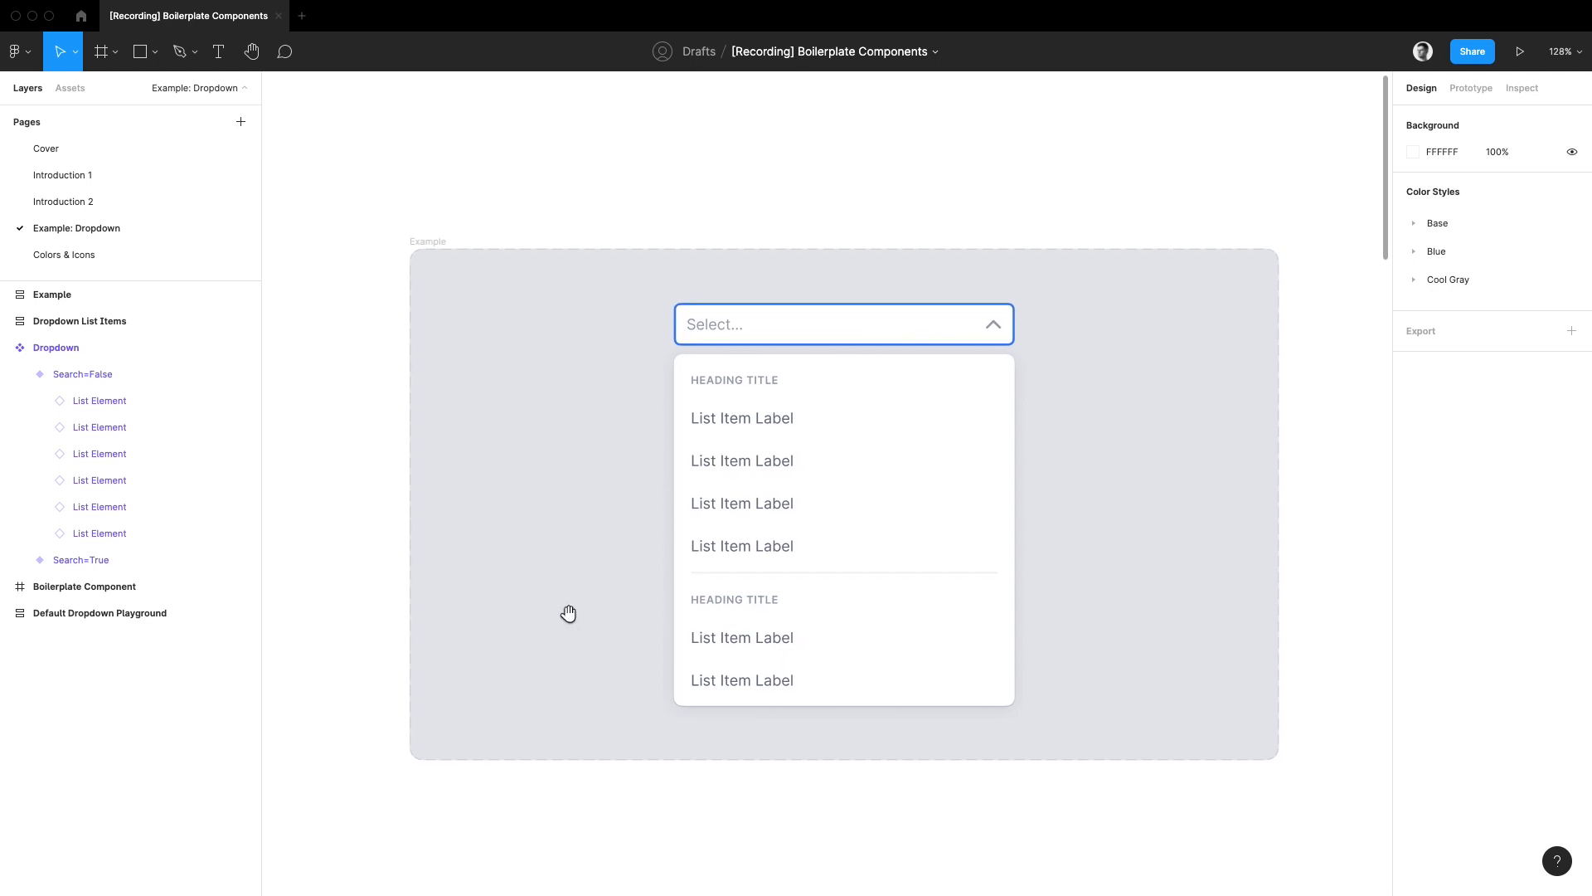
click(801, 430)
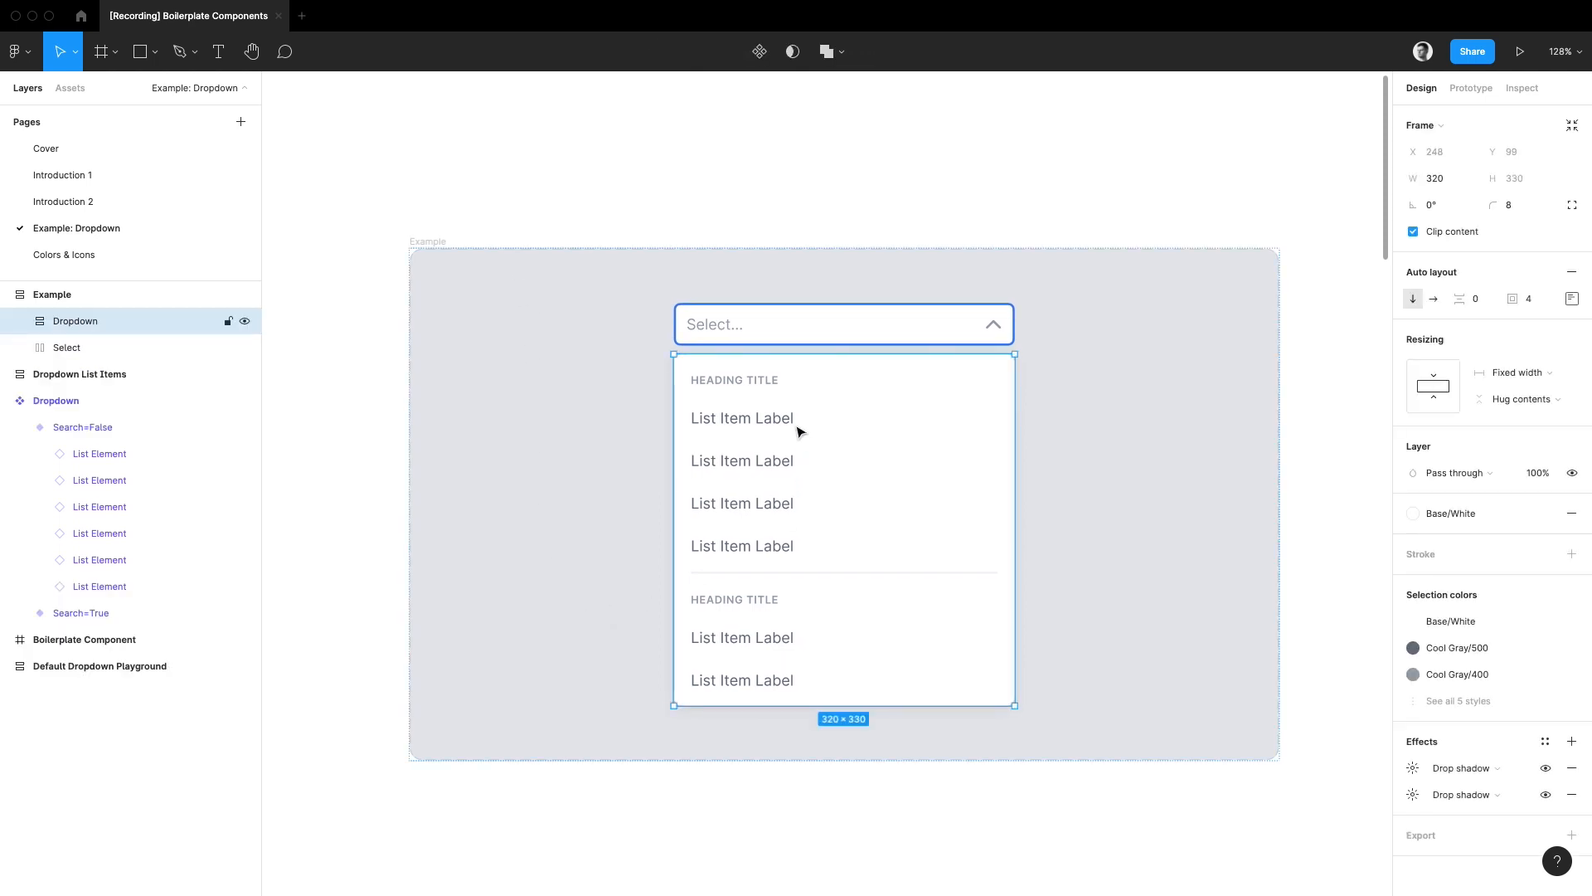
key(alt+l)
double_click(791, 419)
double_click(788, 417)
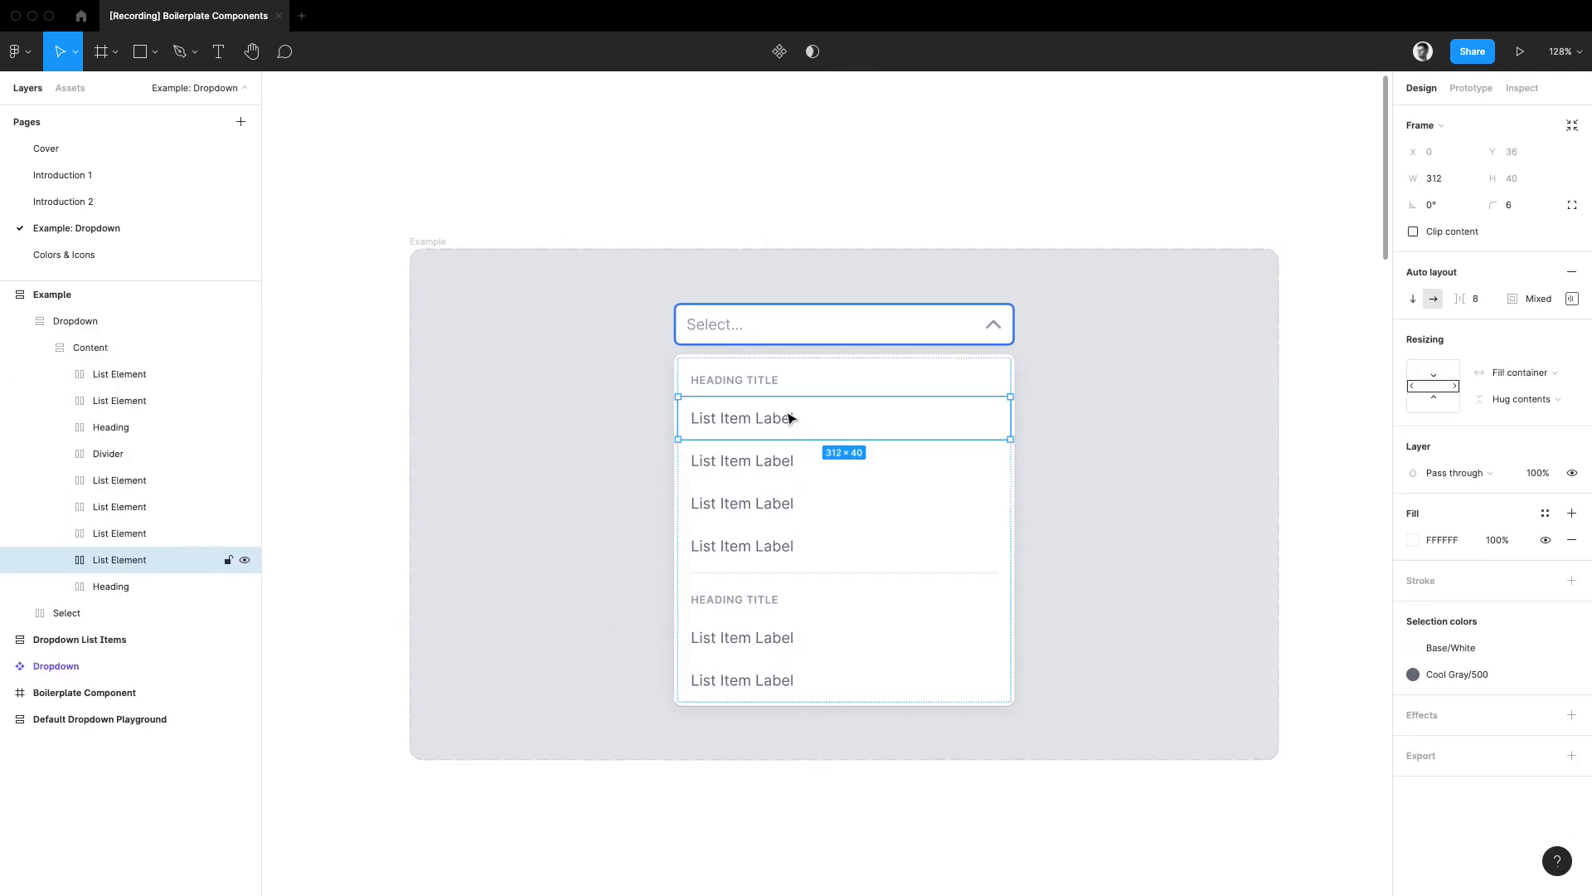
click(792, 461)
click(795, 508)
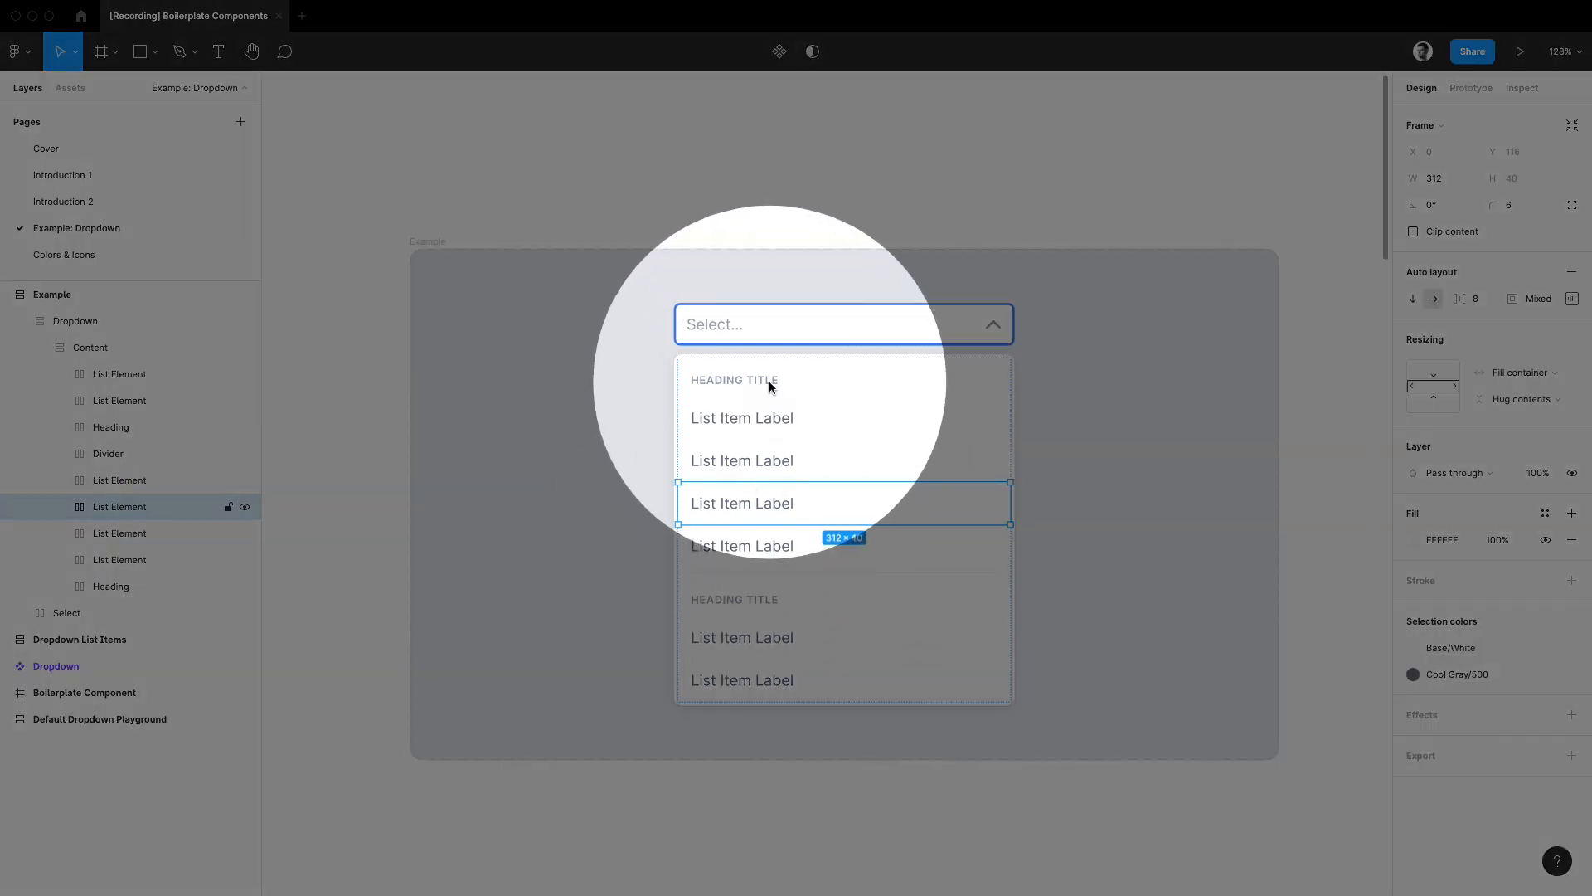
click(771, 386)
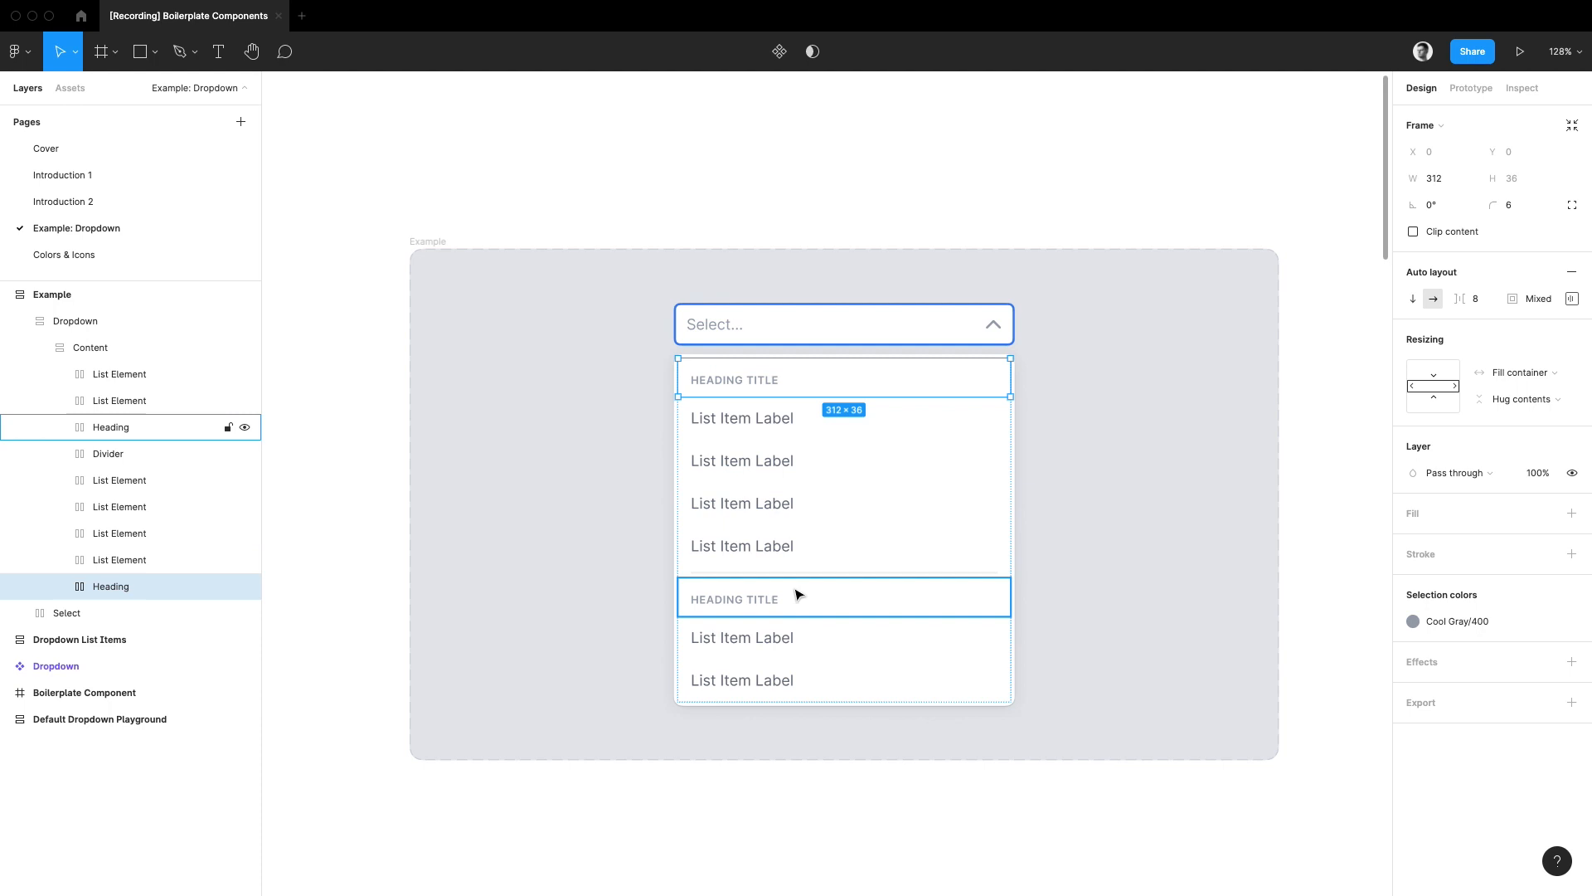
click(794, 572)
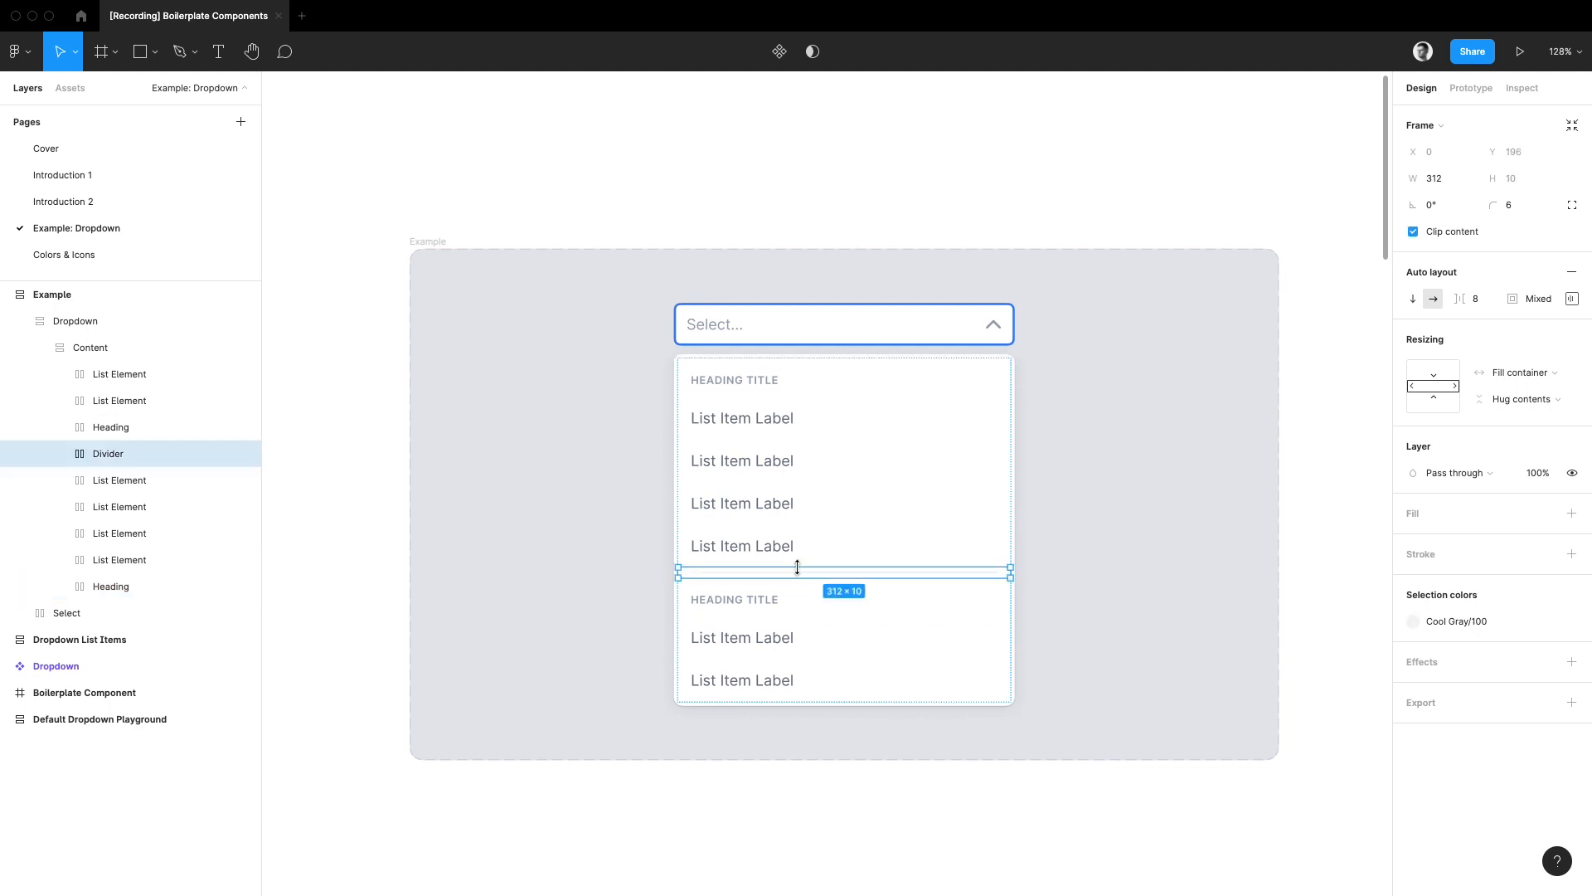
Step: Examine the dropdown list item components and how their instances are nested in the Search=False and Search=True variants
scroll(757, 867, down, 15)
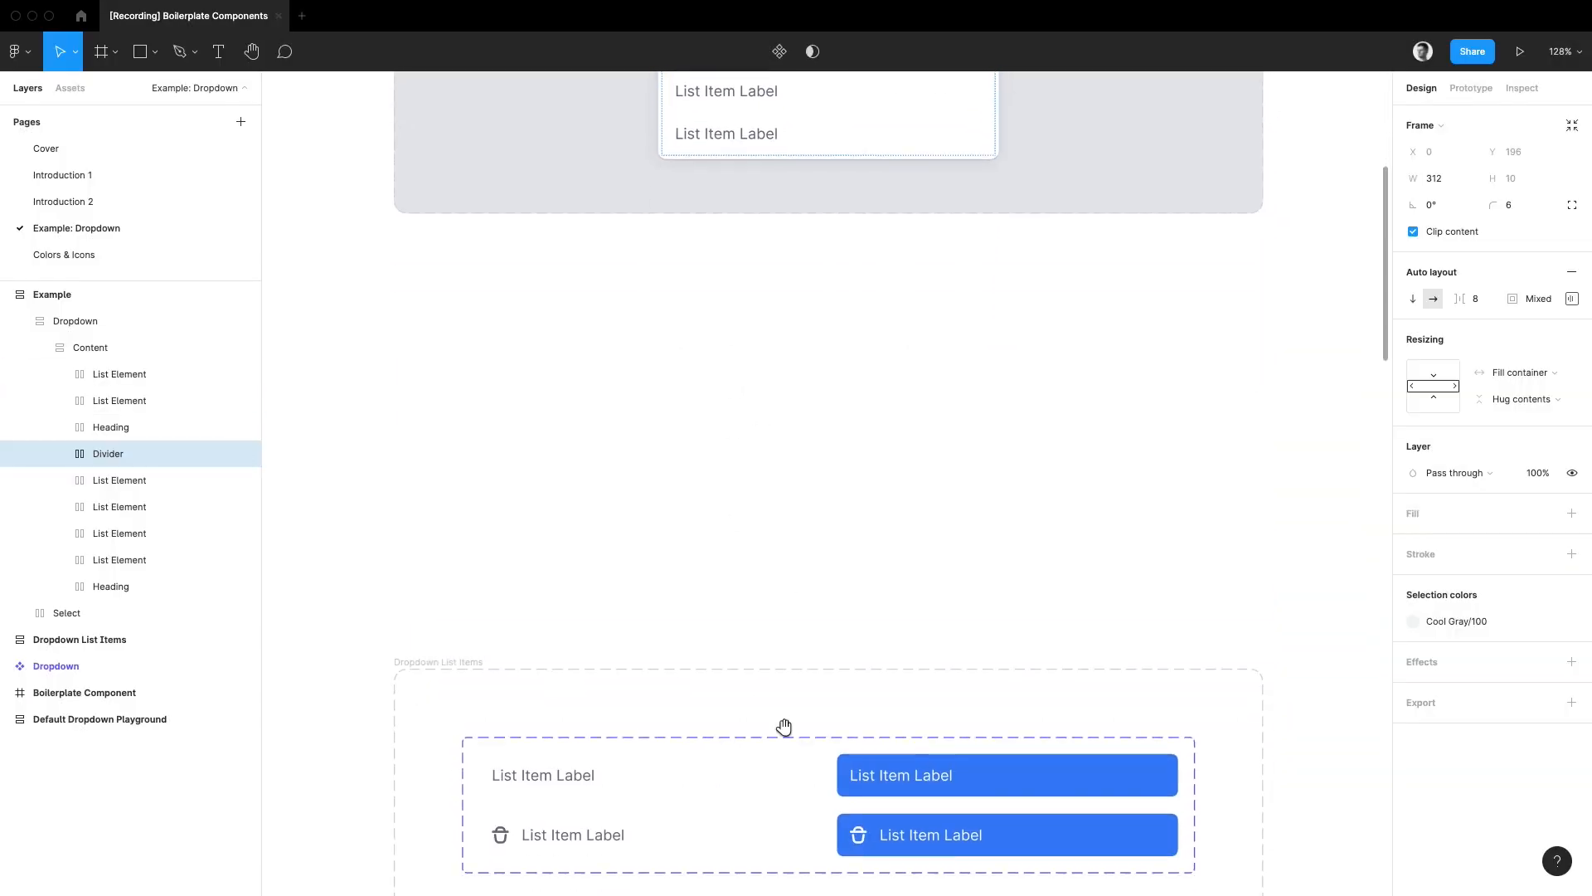
mouse_move(471, 335)
mouse_down()
mouse_move(437, 344)
mouse_move(365, 494)
mouse_move(382, 691)
mouse_move(431, 732)
mouse_up()
drag(565, 816, 591, 405)
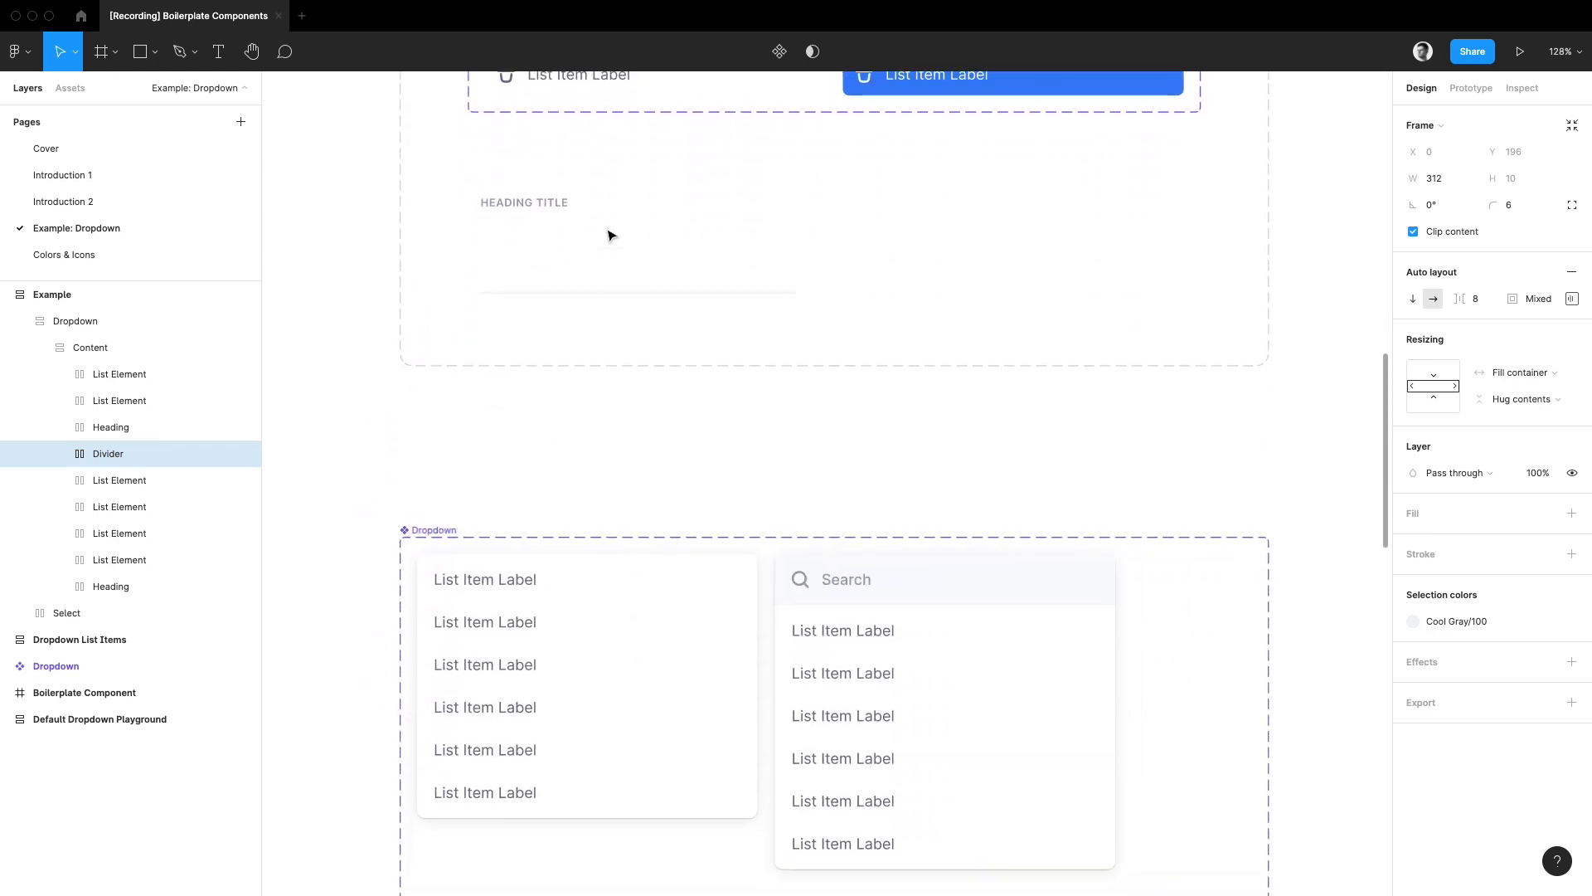
drag(632, 81, 670, 240)
mouse_move(667, 302)
mouse_down()
mouse_move(610, 596)
mouse_move(594, 571)
mouse_move(639, 565)
mouse_up()
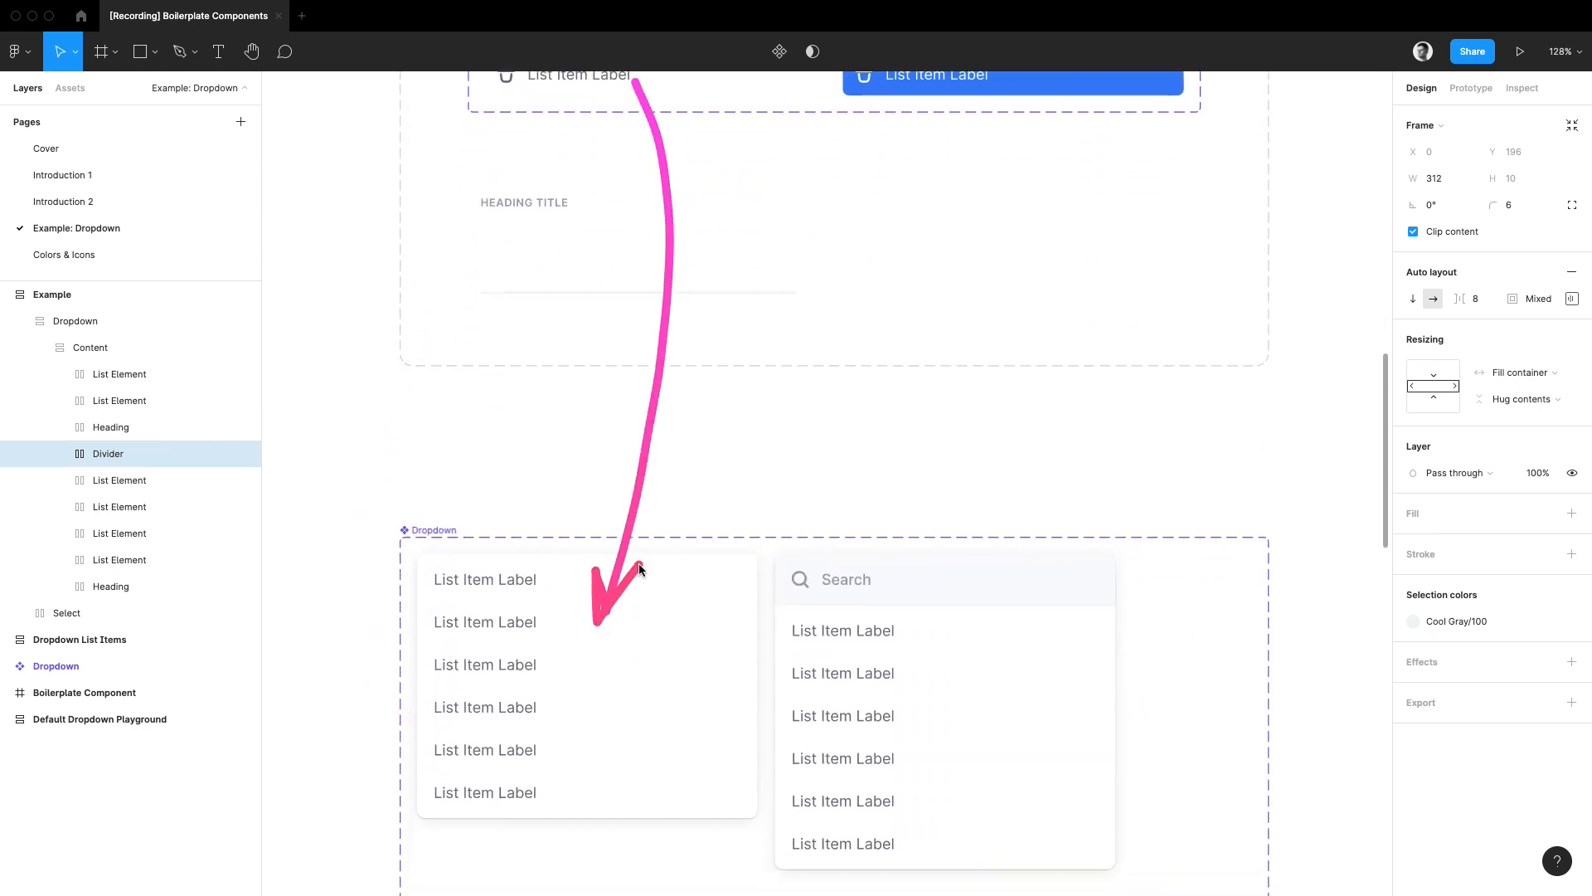
drag(619, 668, 615, 523)
double_click(622, 421)
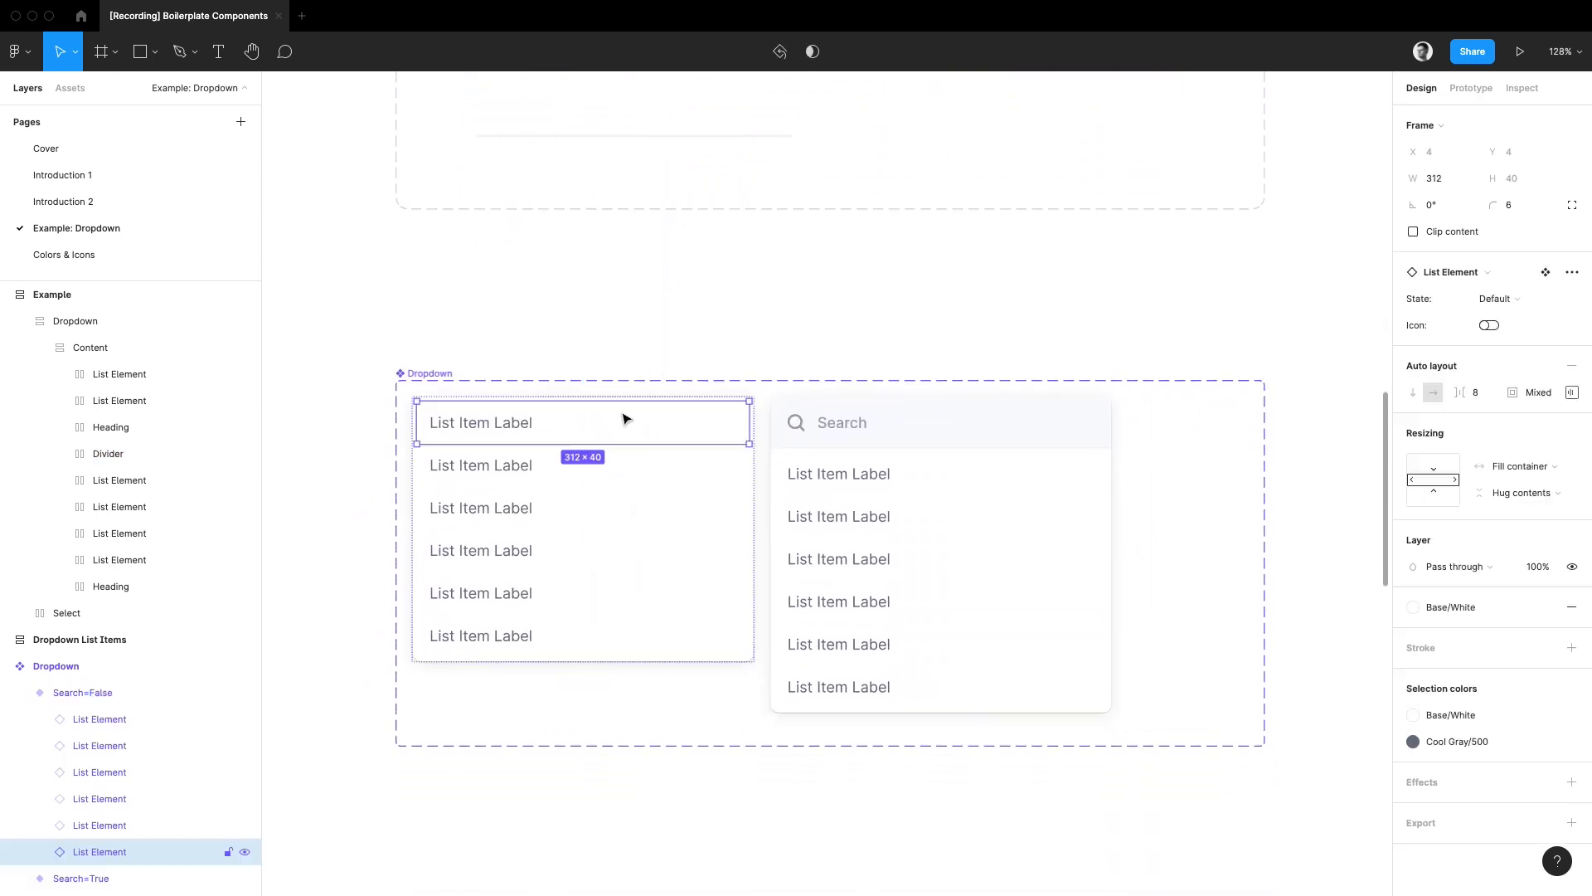
click(622, 465)
click(626, 514)
click(632, 554)
click(635, 597)
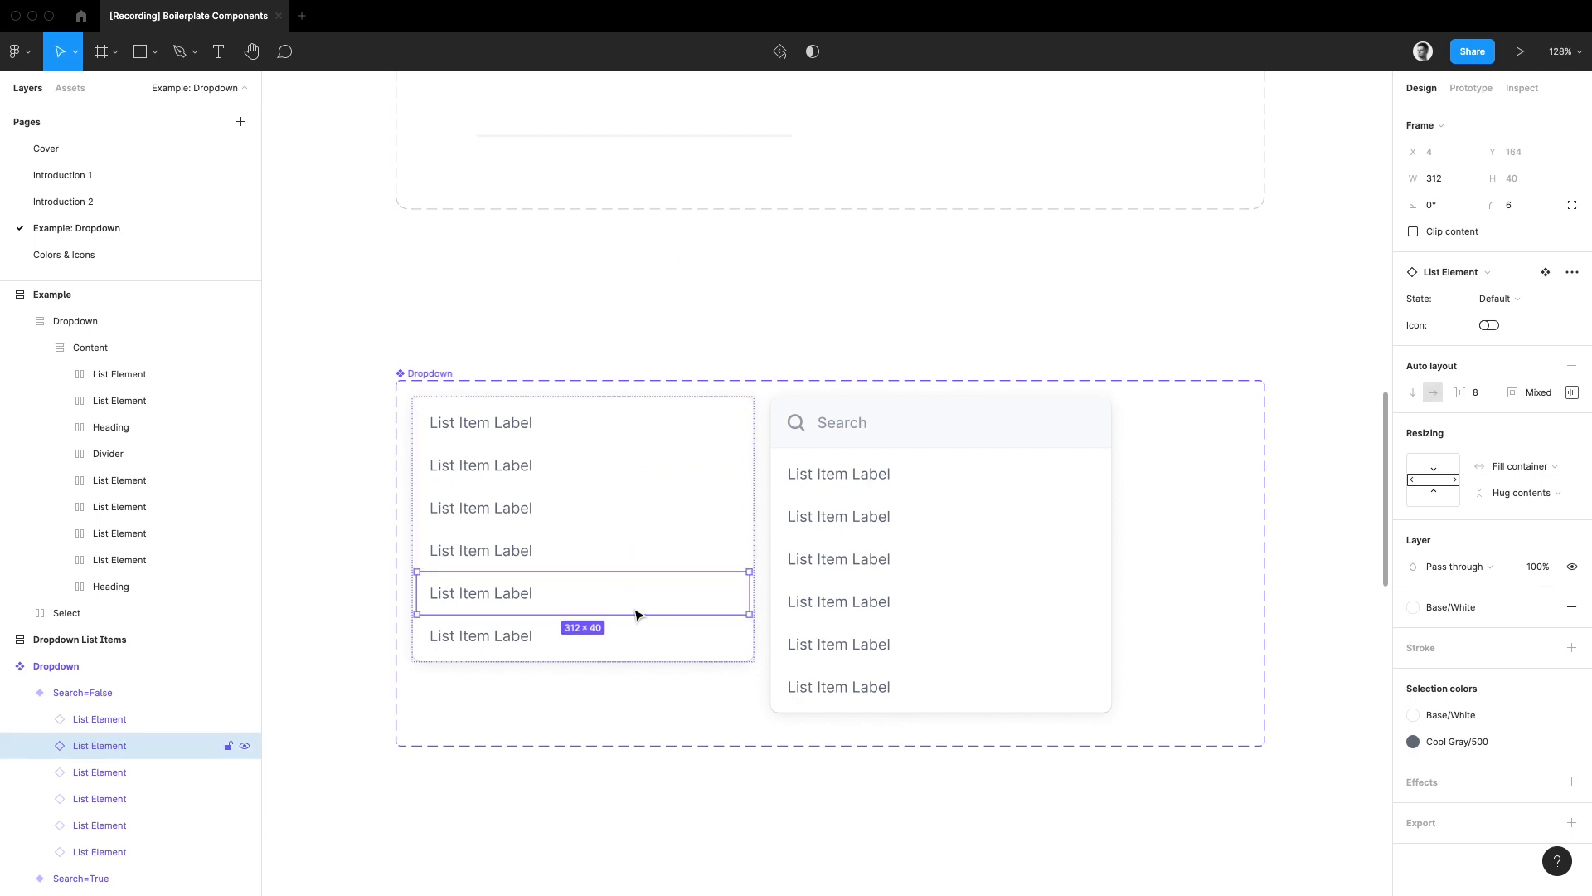
click(1010, 570)
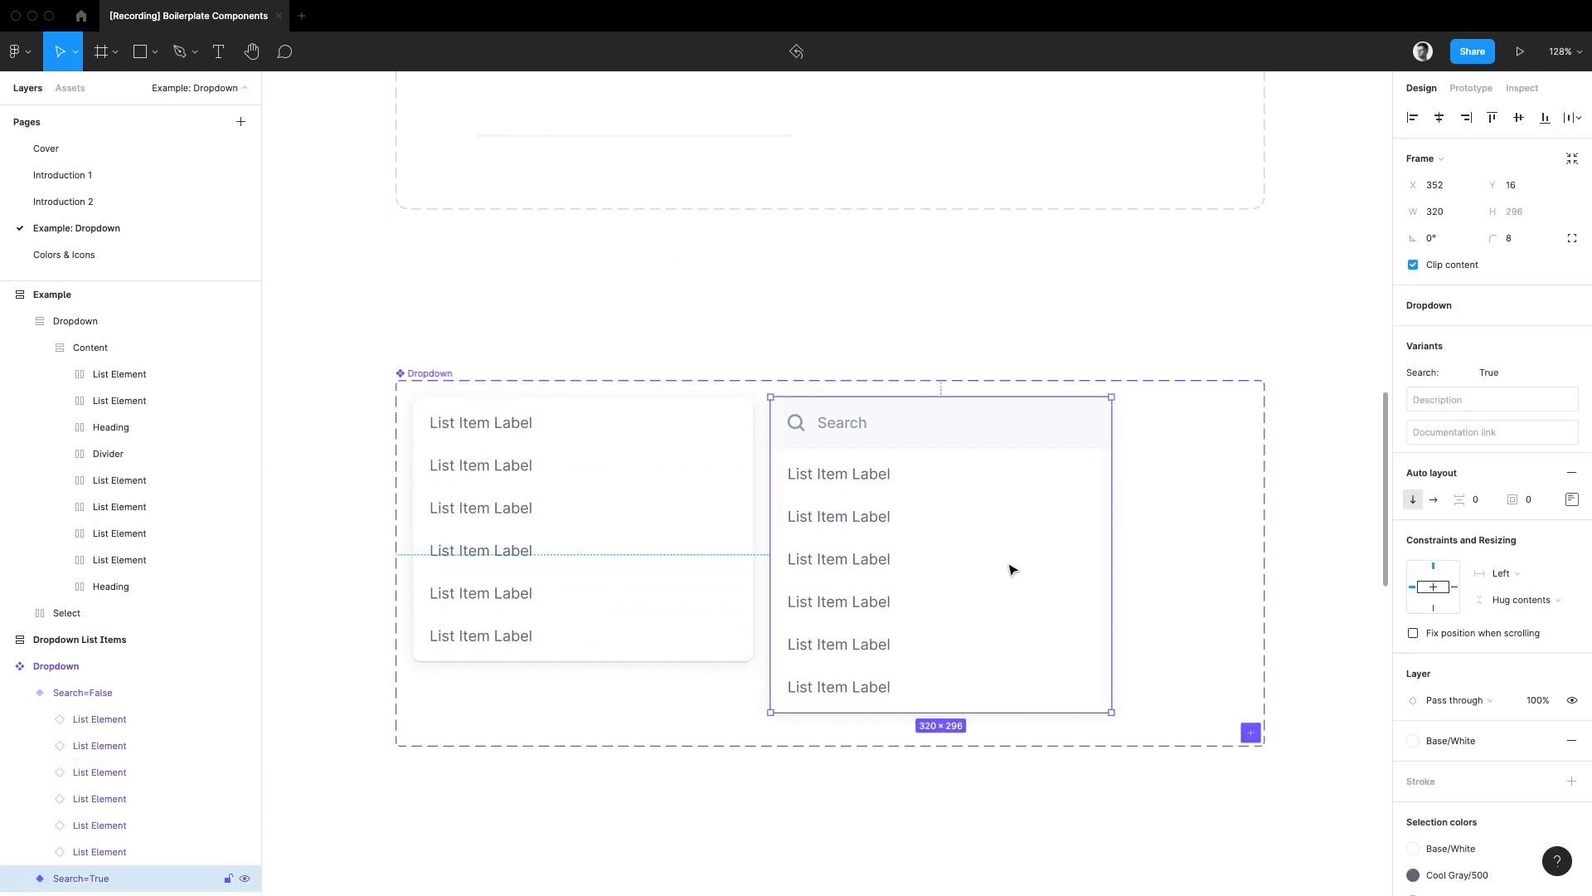
key(alt+l)
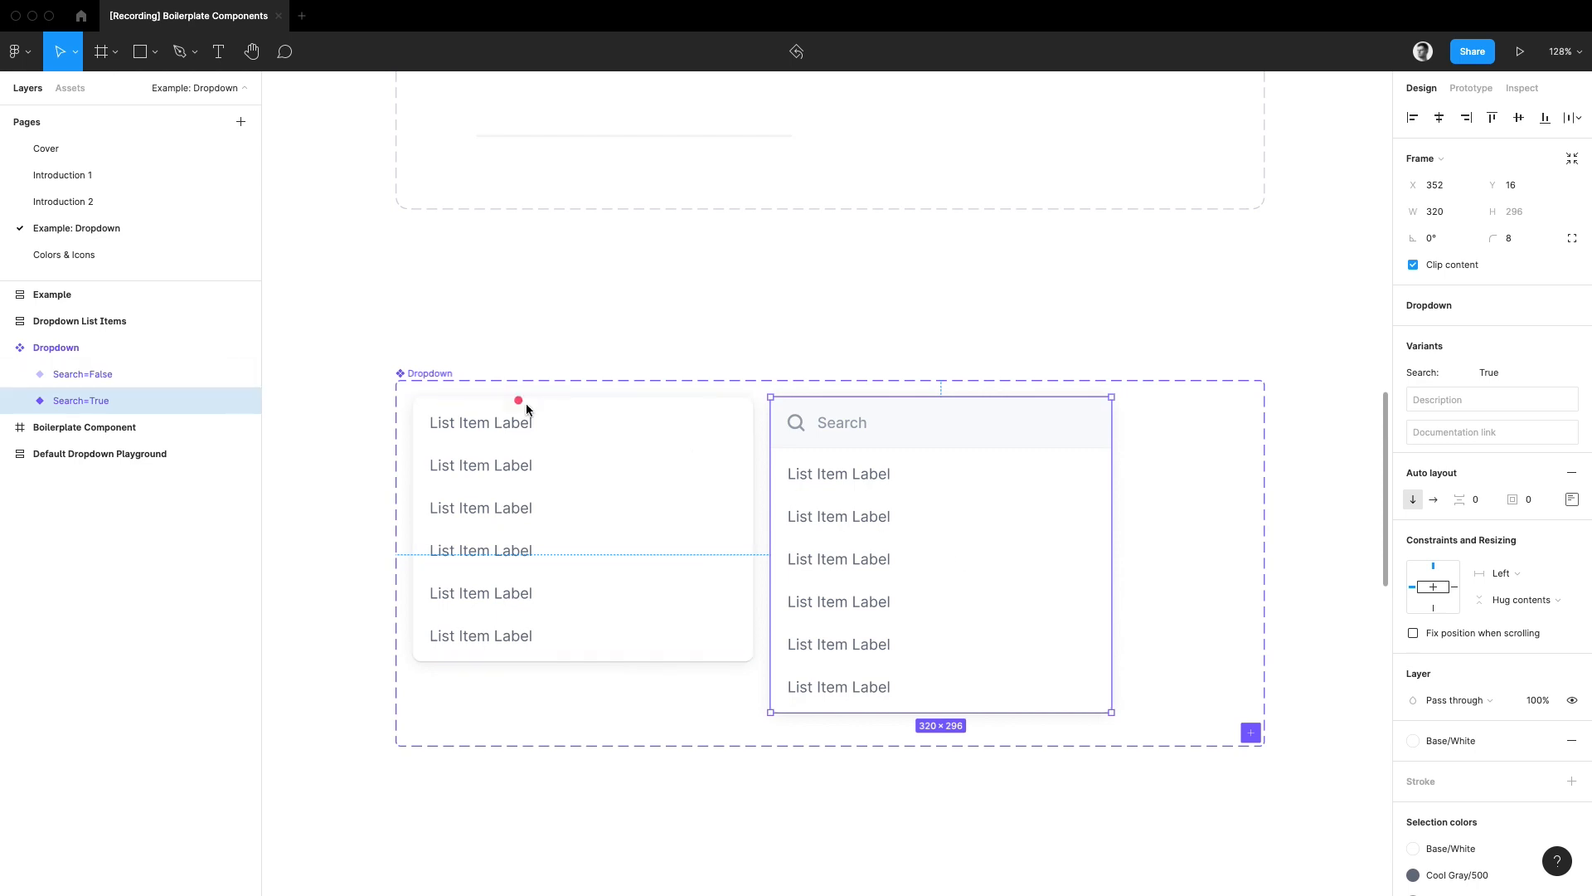
drag(501, 390, 1028, 696)
drag(608, 720, 794, 537)
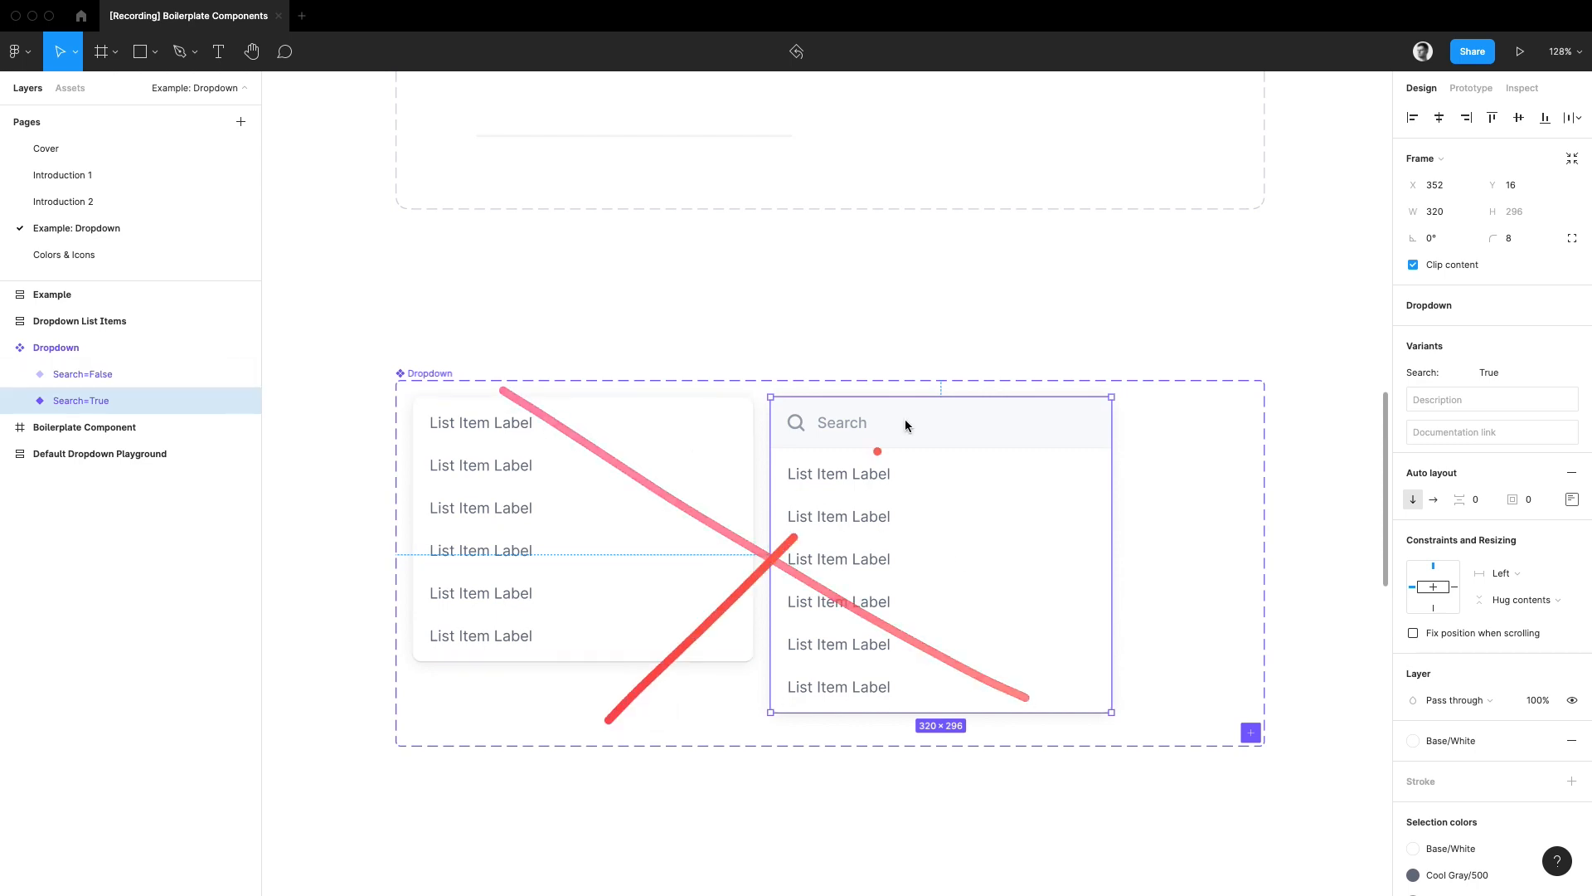
click(771, 323)
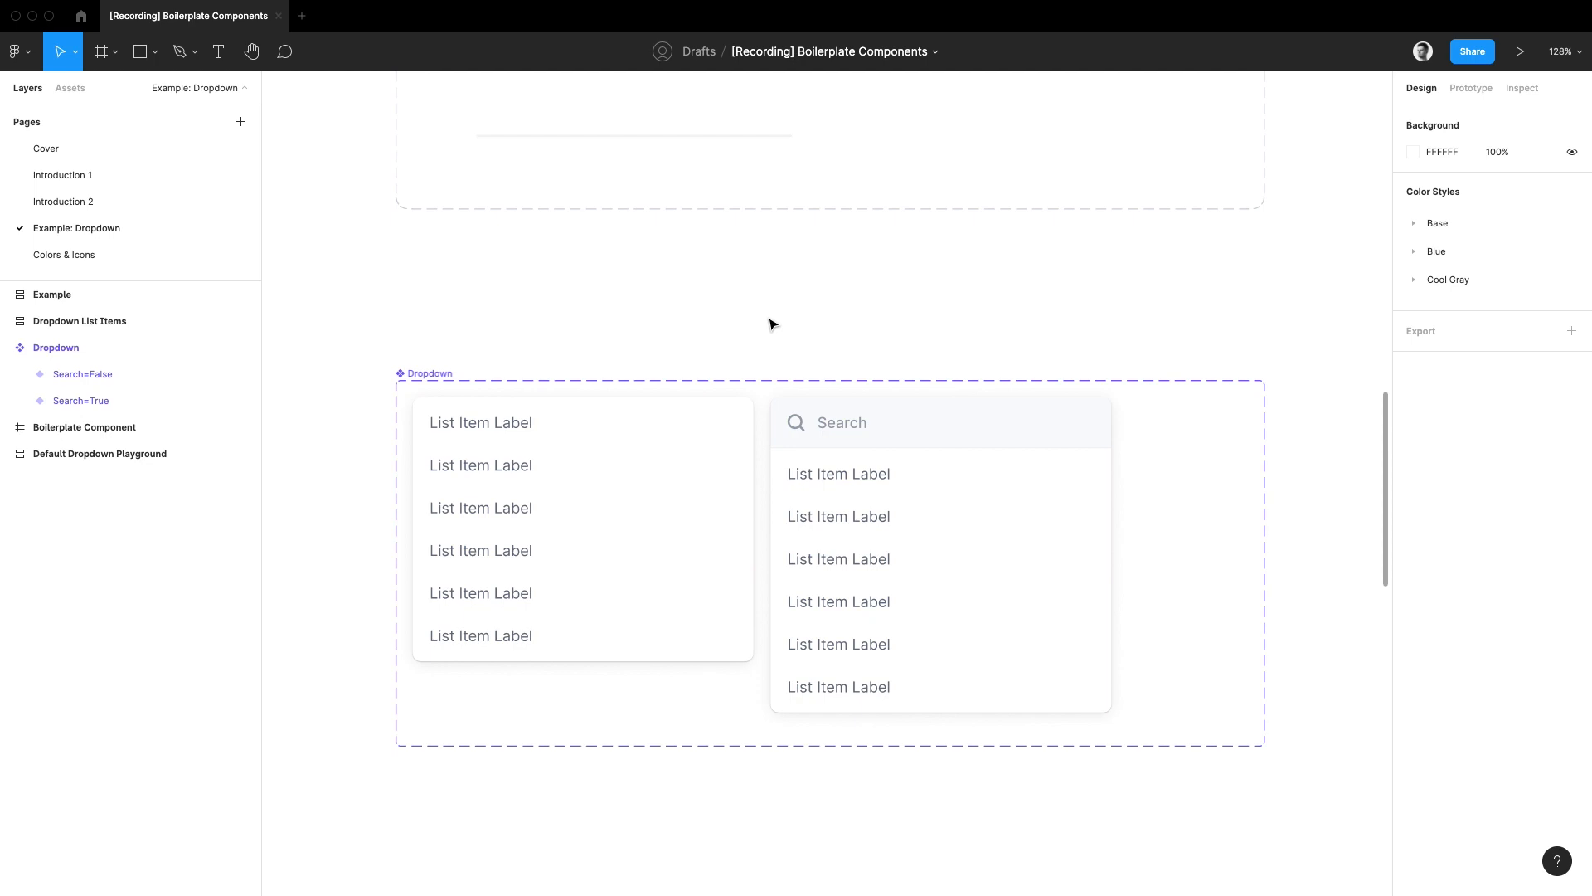
Step: Copy the default list element without icon into the Boilerplate Component frame, centre it horizontally and place it above the frame's middle
scroll(771, 323, up, 8)
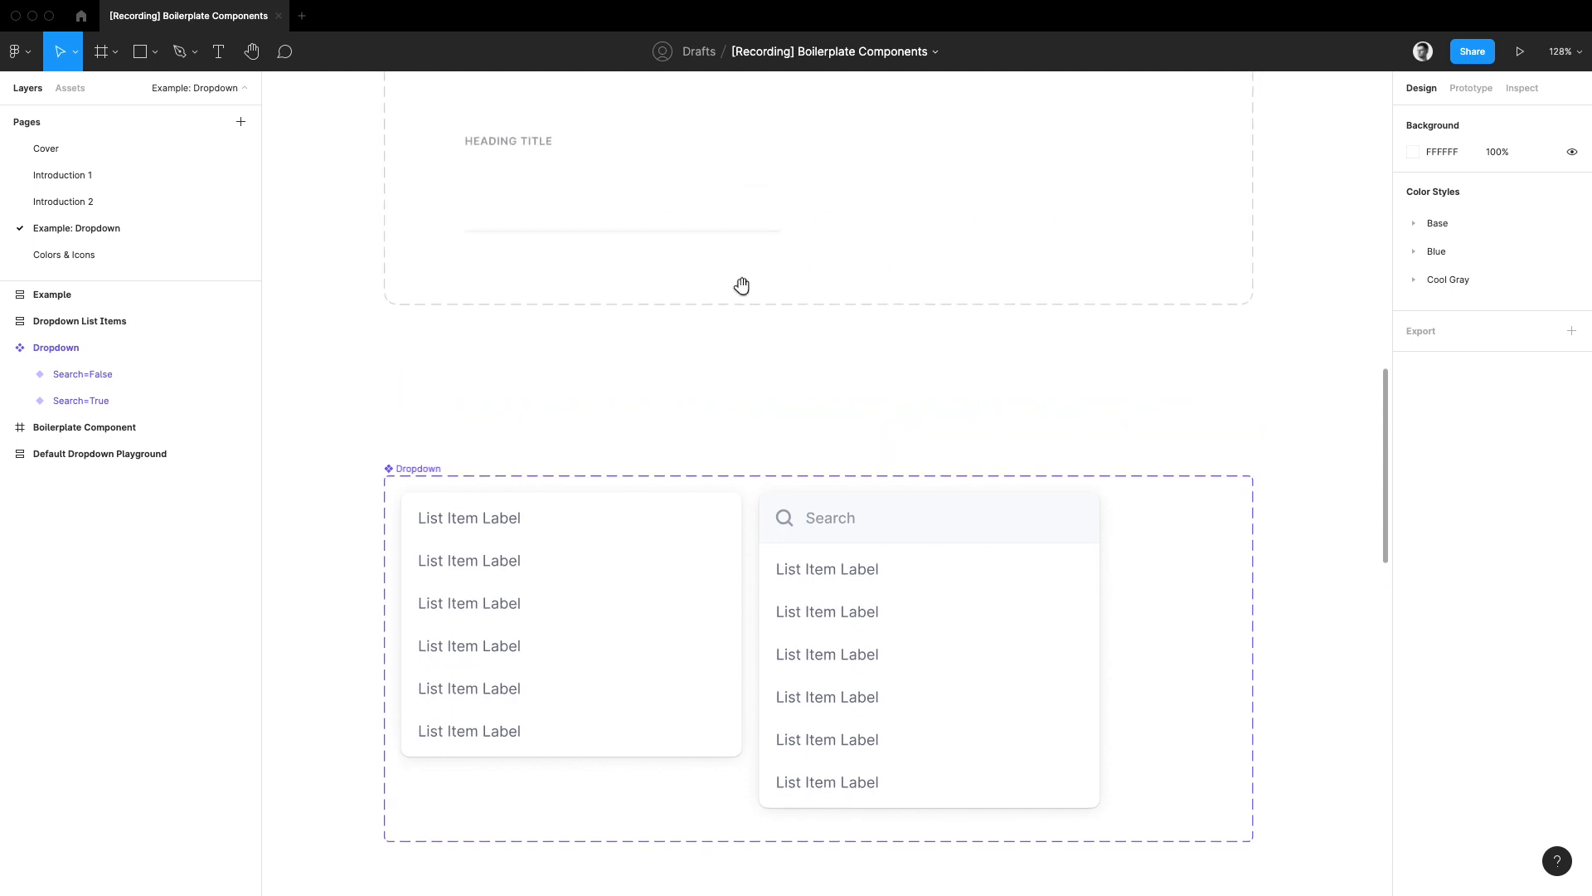
click(679, 199)
scroll(735, 459, down, 12)
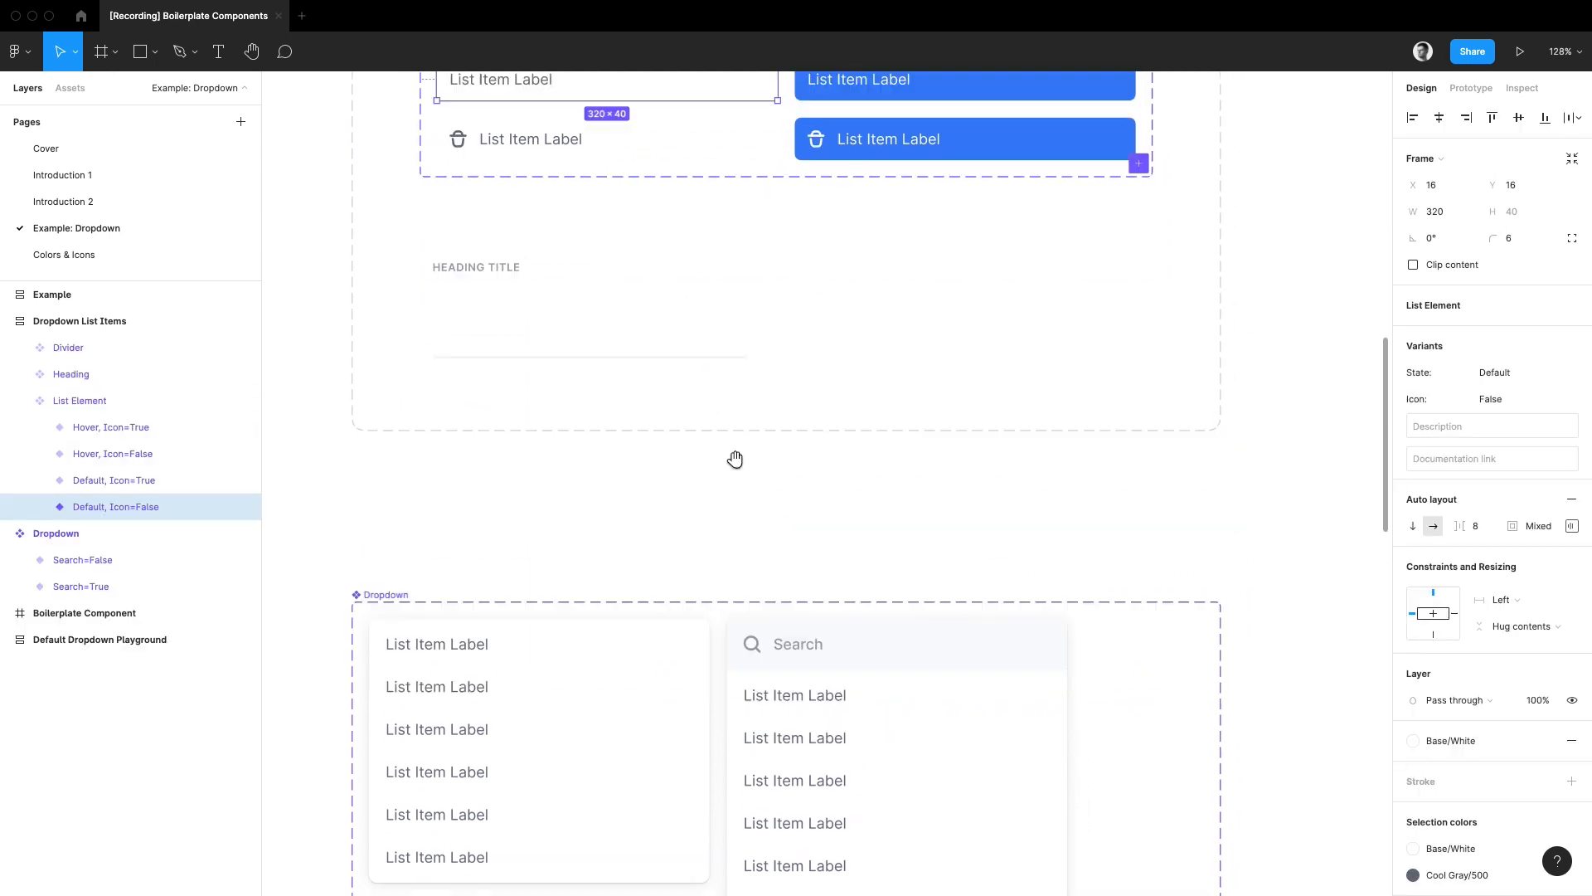
click(557, 330)
key(super+v)
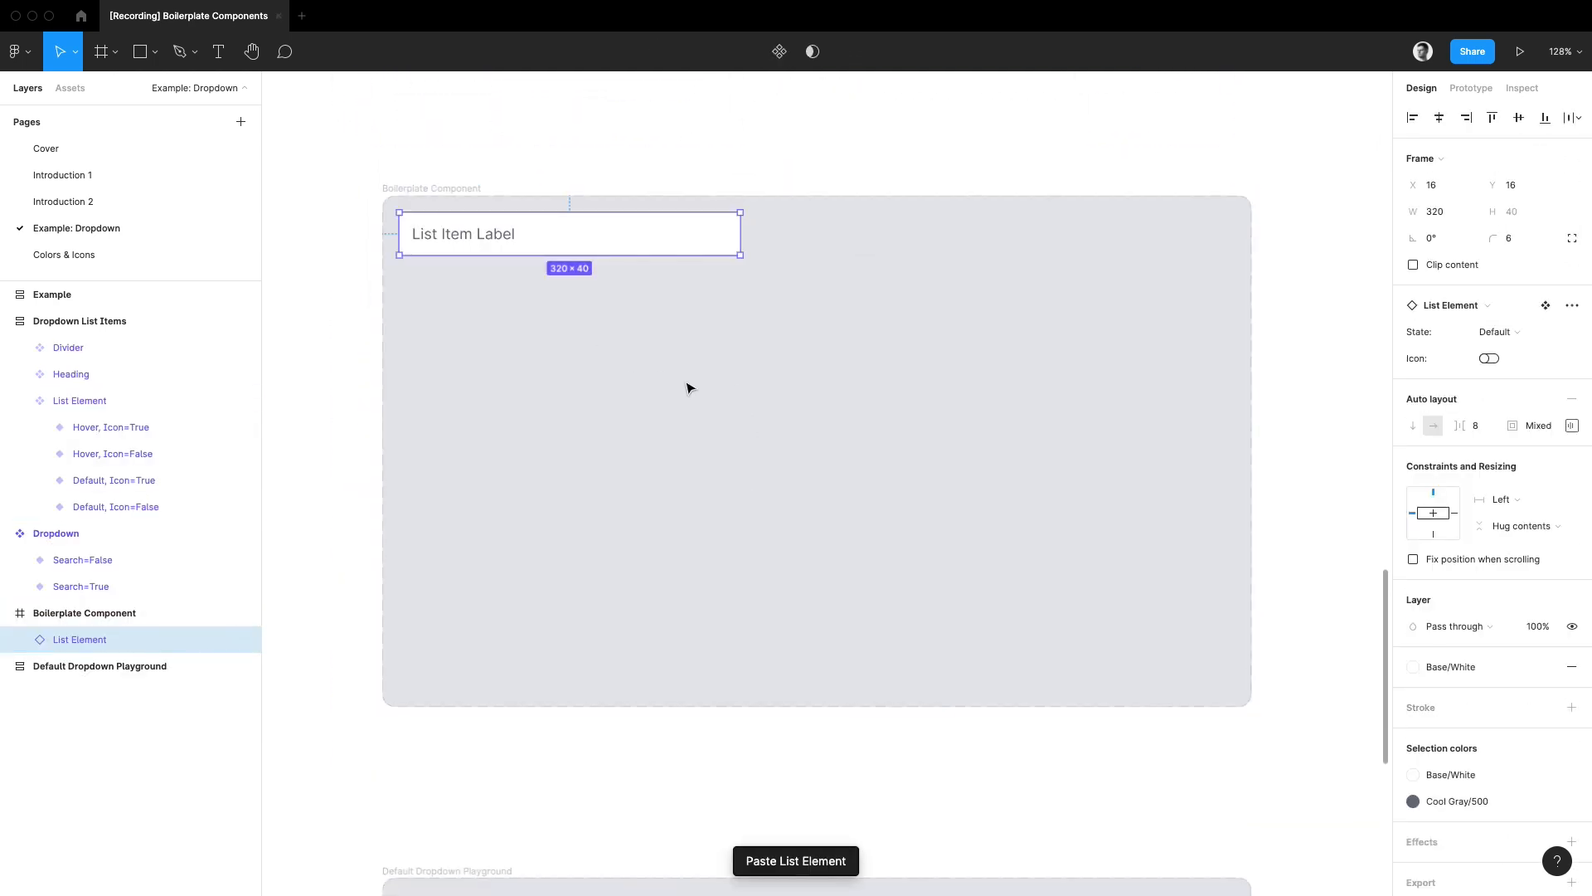
key(alt+h)
key(alt+v)
drag(783, 448, 789, 357)
Step: Duplicate the list element downward to build a gapless vertical stack of seven
key(super+d)
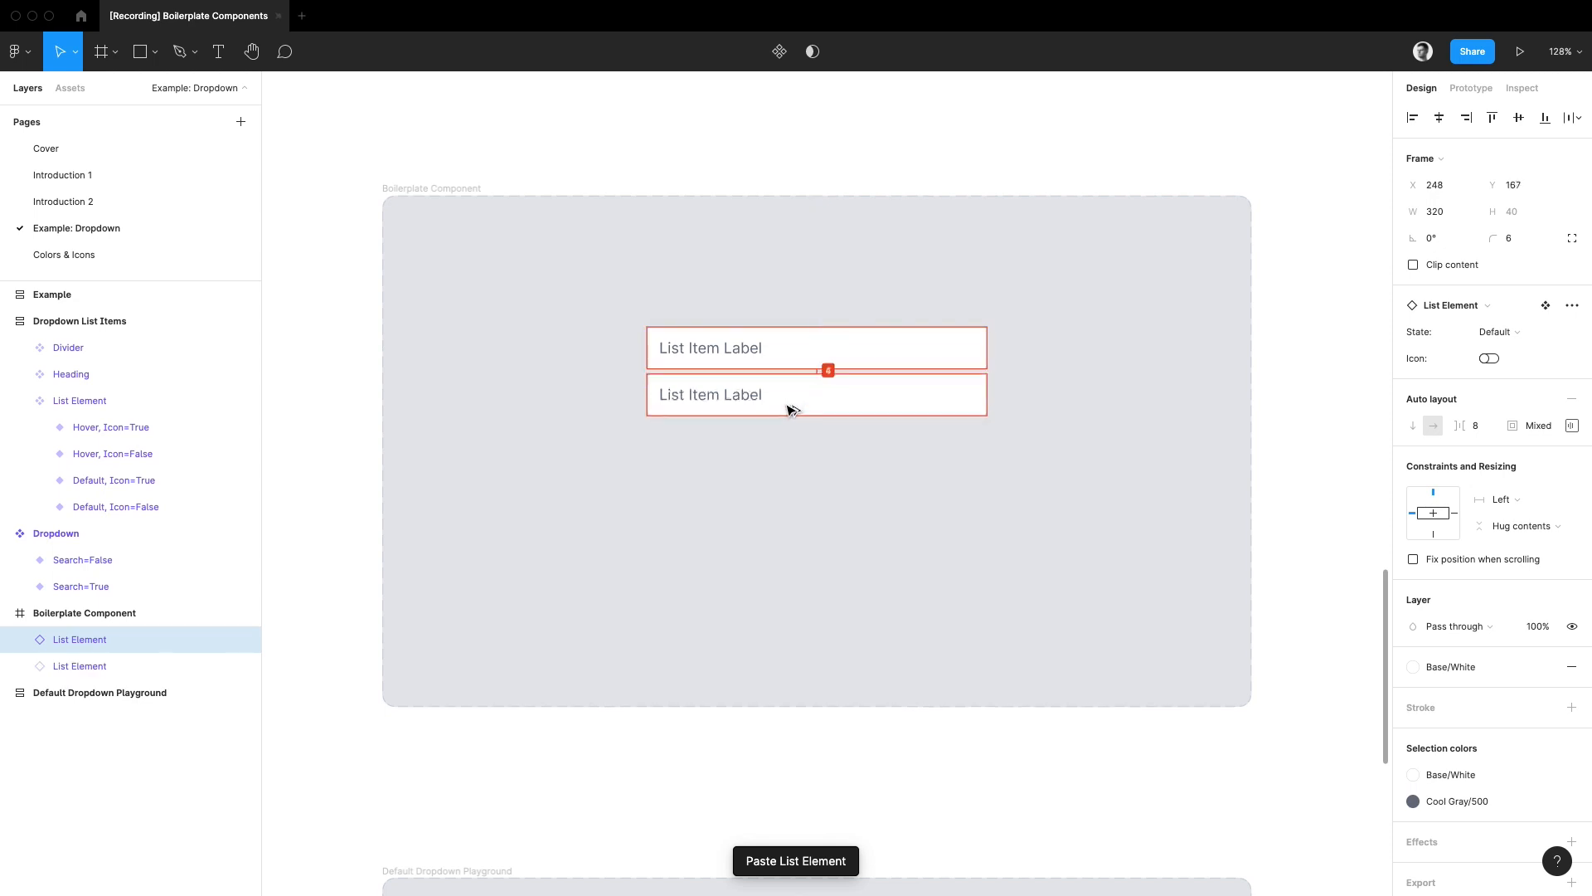
key(super+d)
key(super+d)
key(super+d)
key(super+d)
key(super+d)
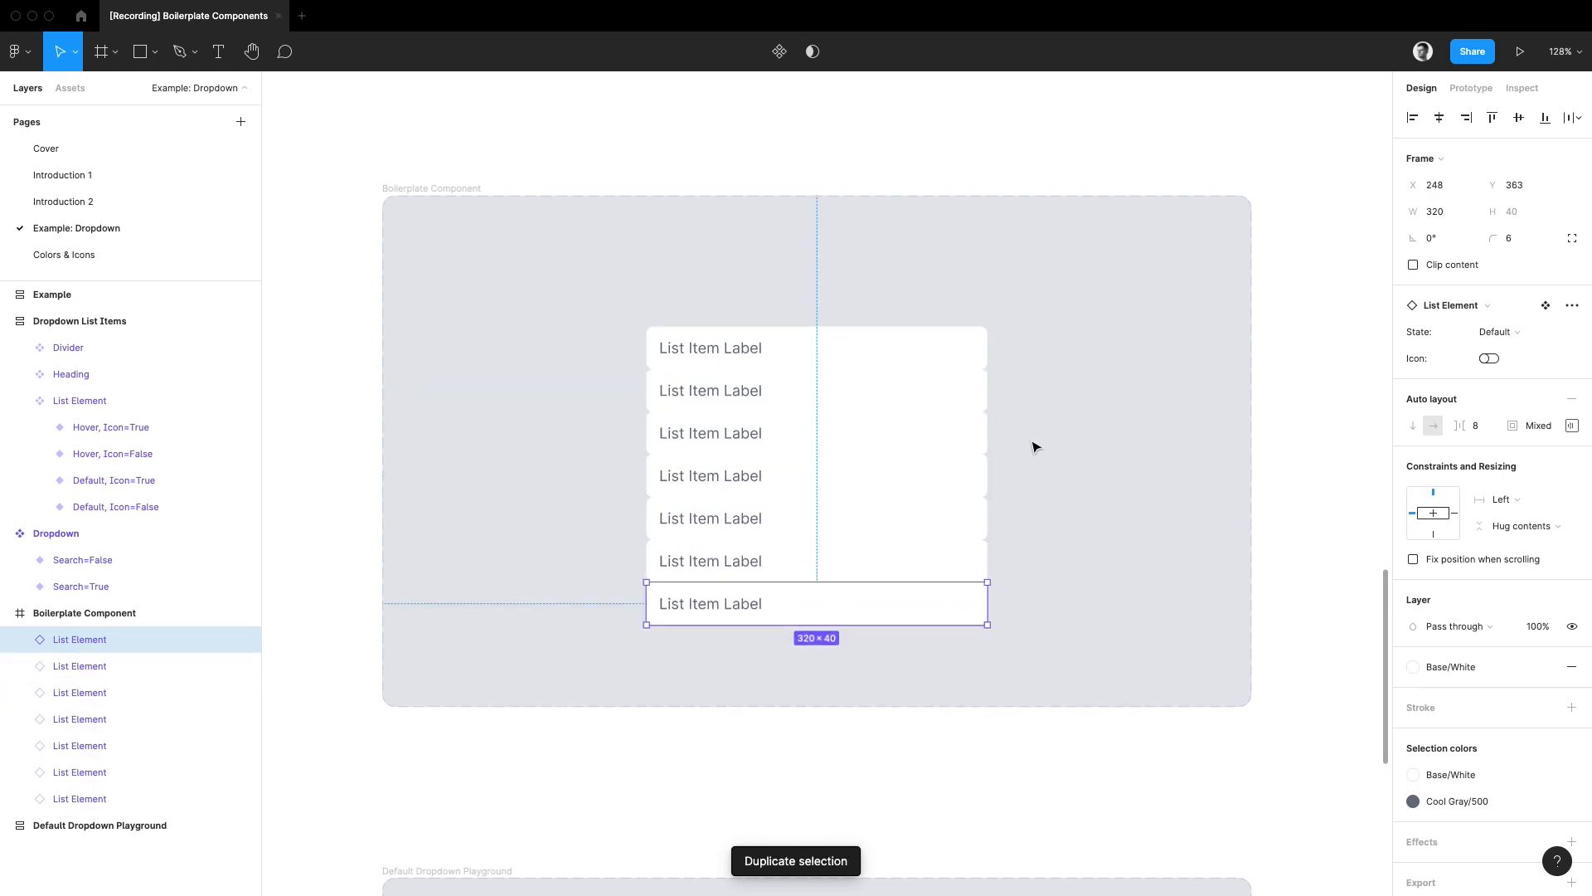
Step: Wrap the seven list elements in a vertical auto layout frame at Y 100 and set their width to Fill container
drag(1096, 303, 594, 671)
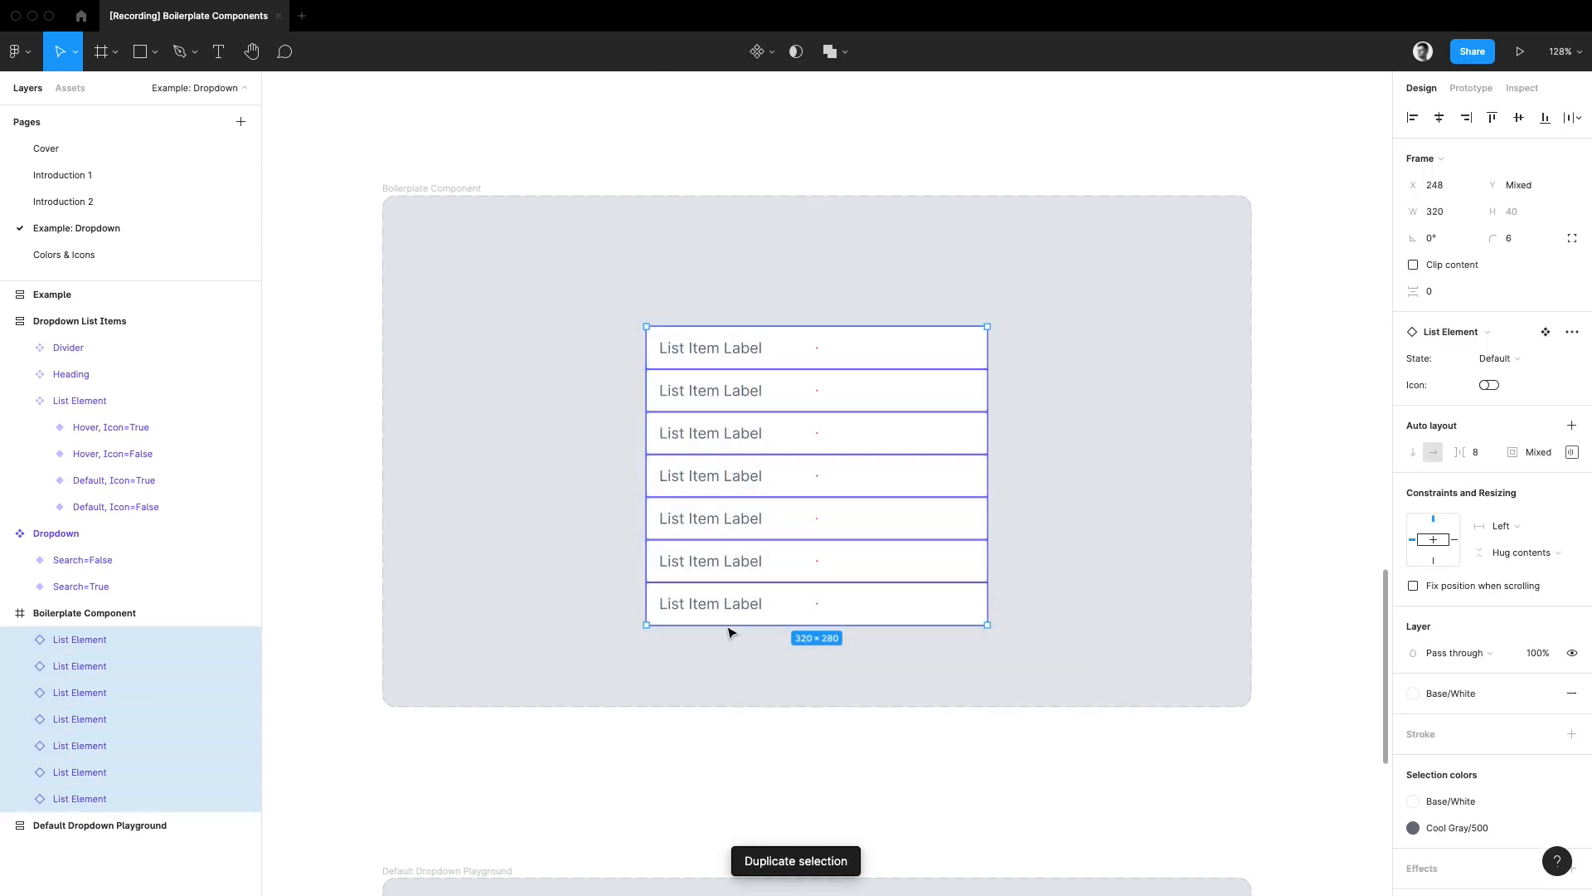
key(shift+a)
drag(889, 503, 891, 478)
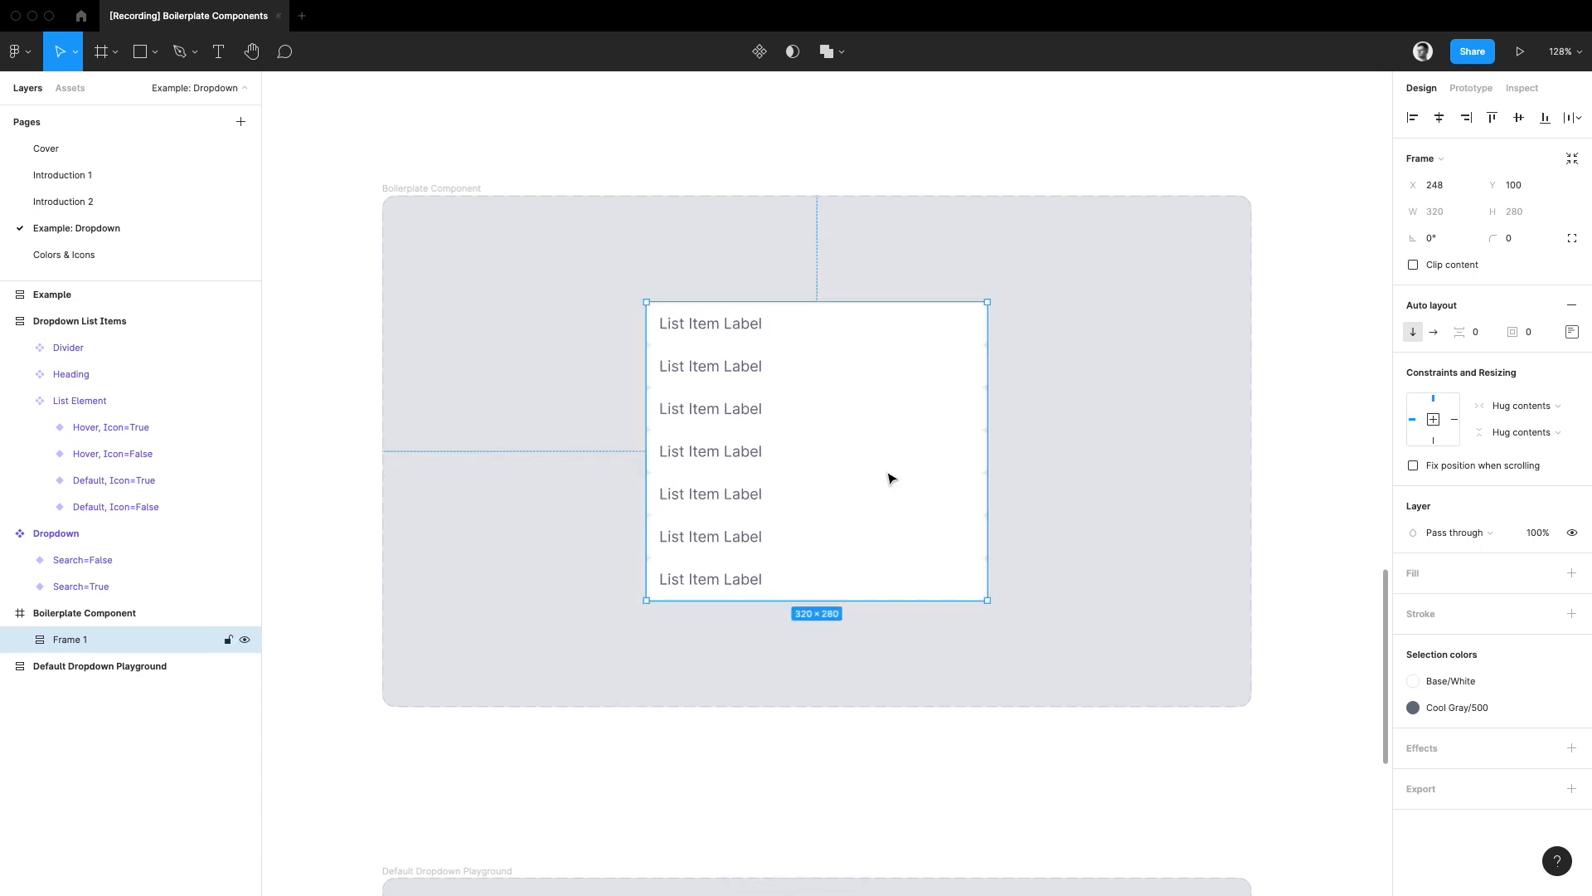
key(Return)
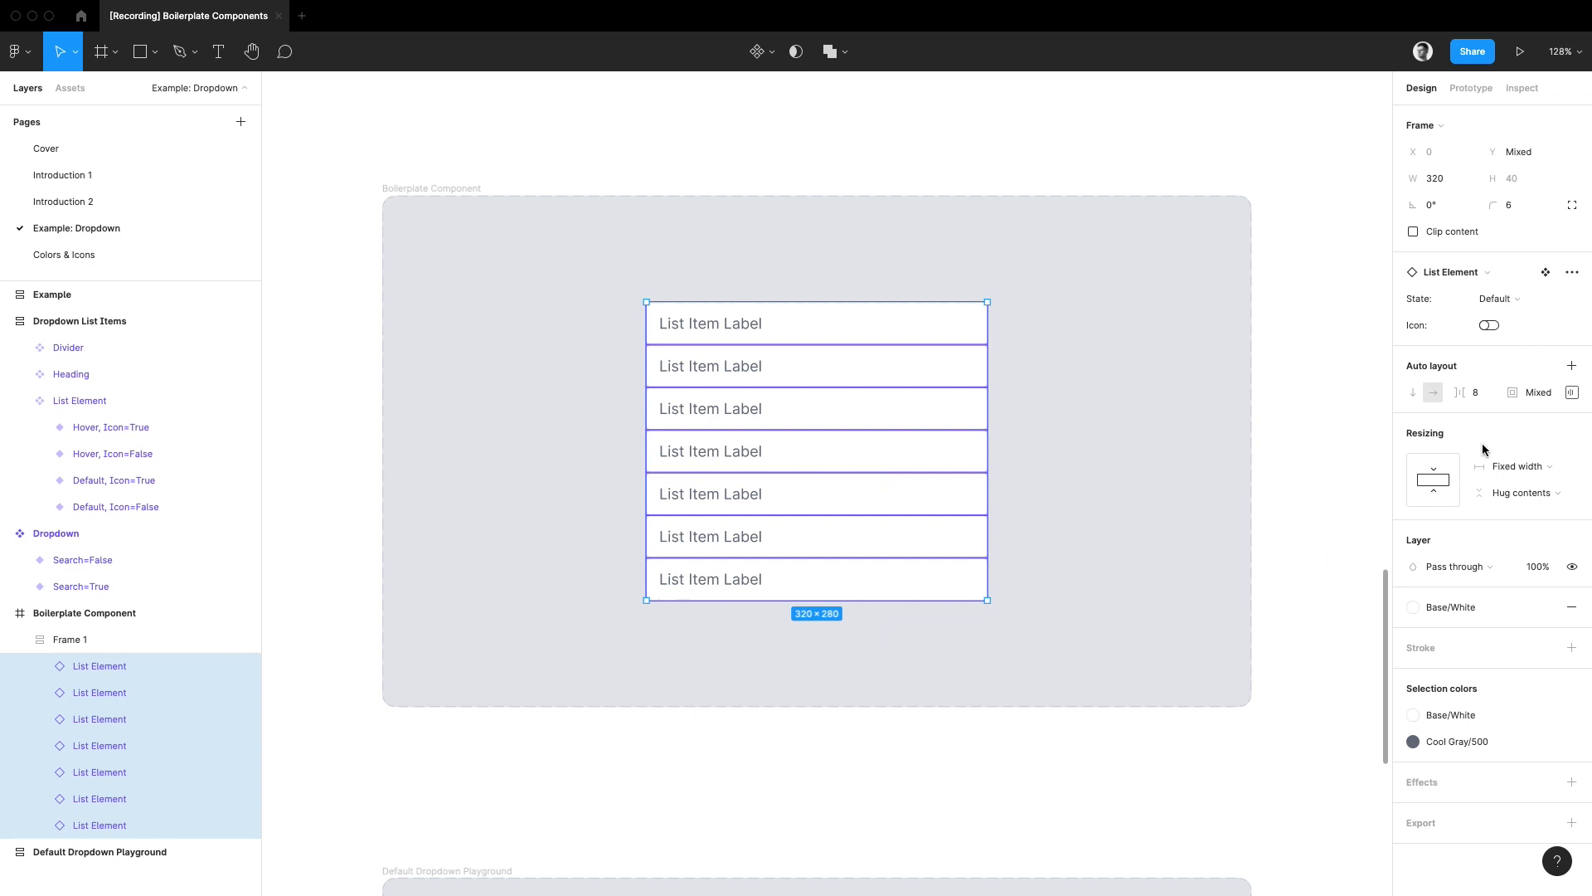
click(1453, 482)
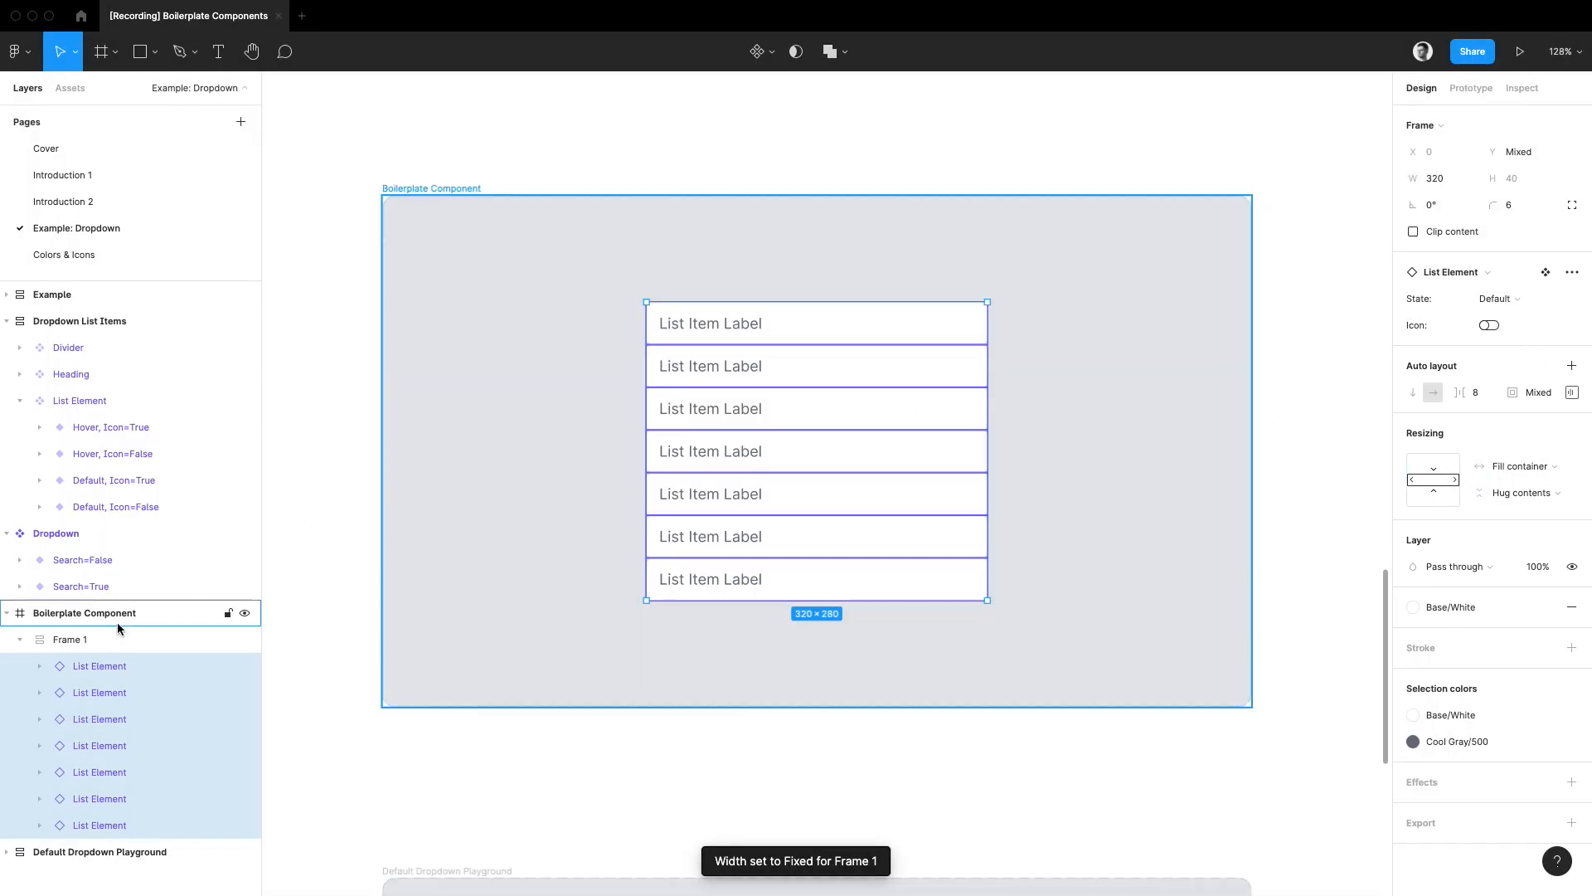
Step: Turn the auto layout frame of seven list elements into a component and rename it Default Content
click(76, 644)
key(alt+l)
key(alt+super+k)
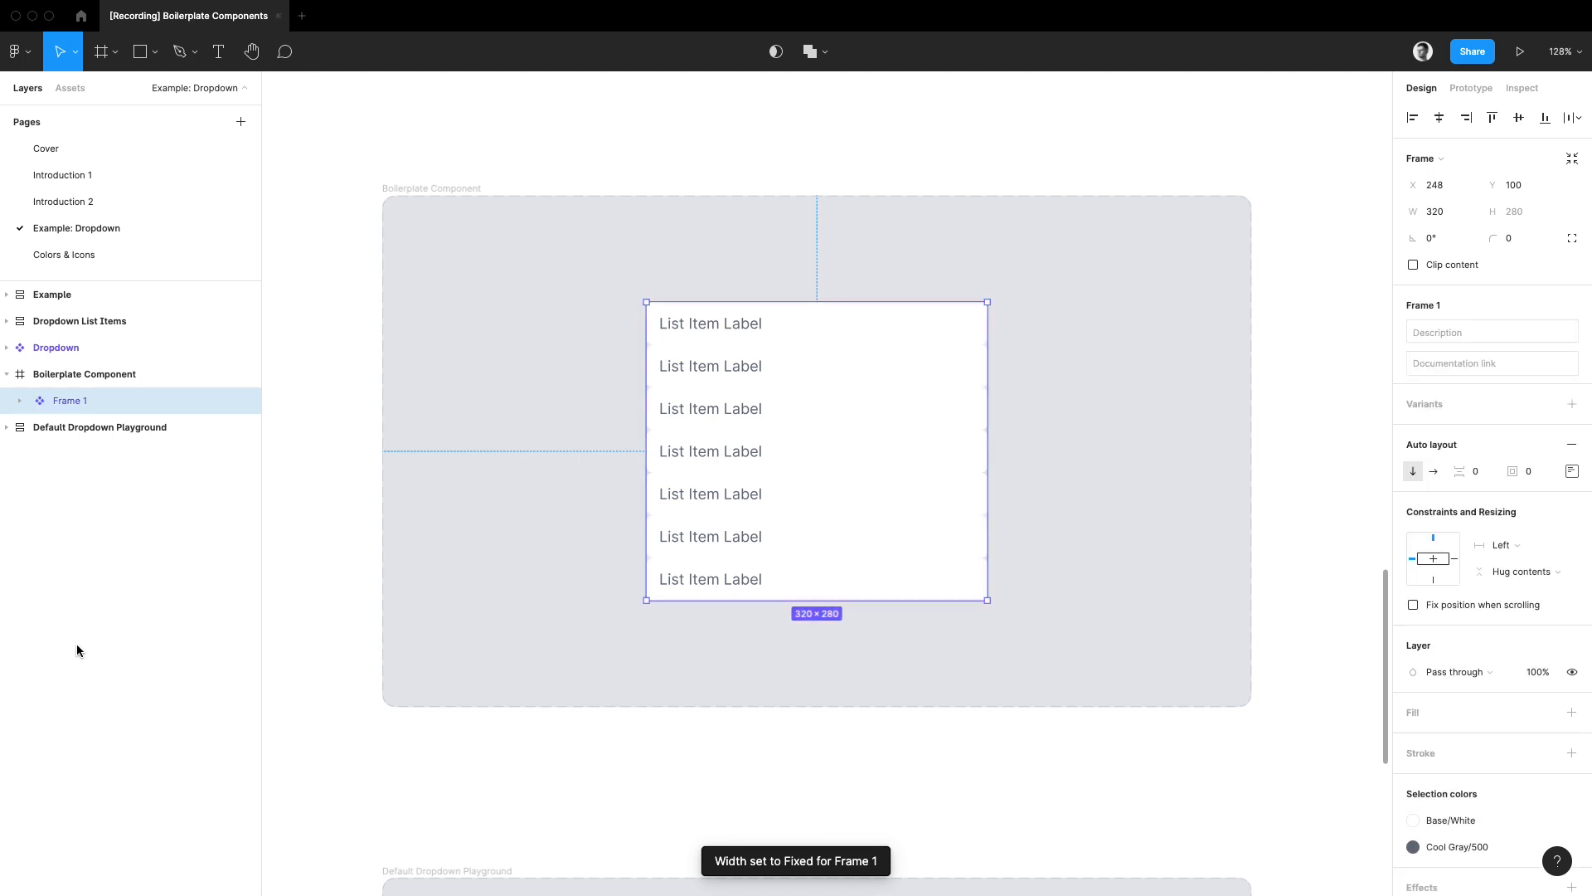
key(super+r)
text(Default Co)
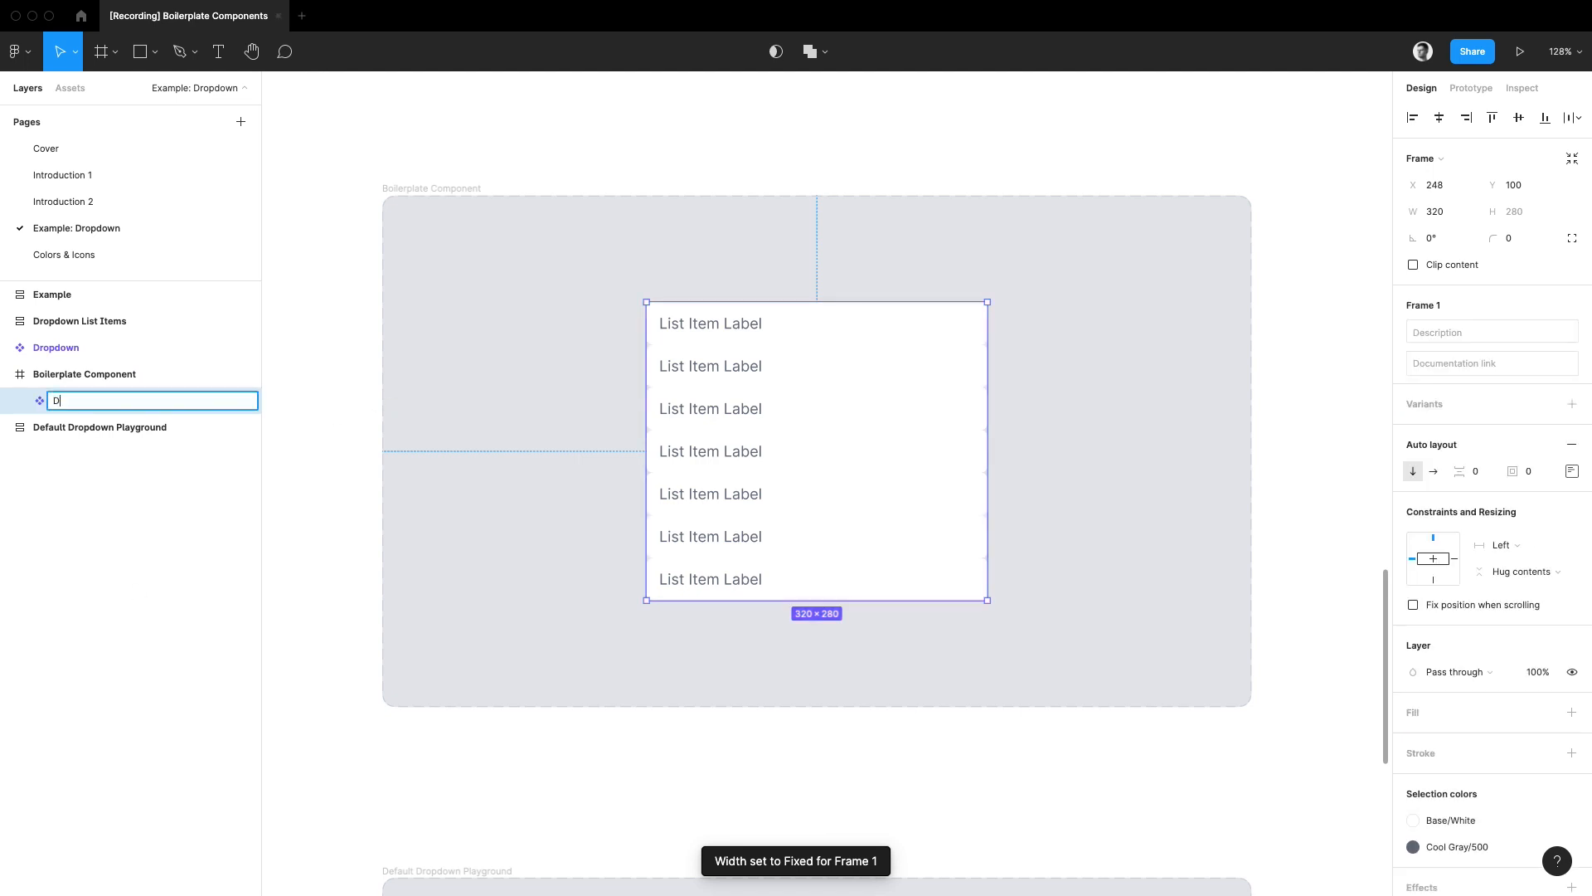
key(Return)
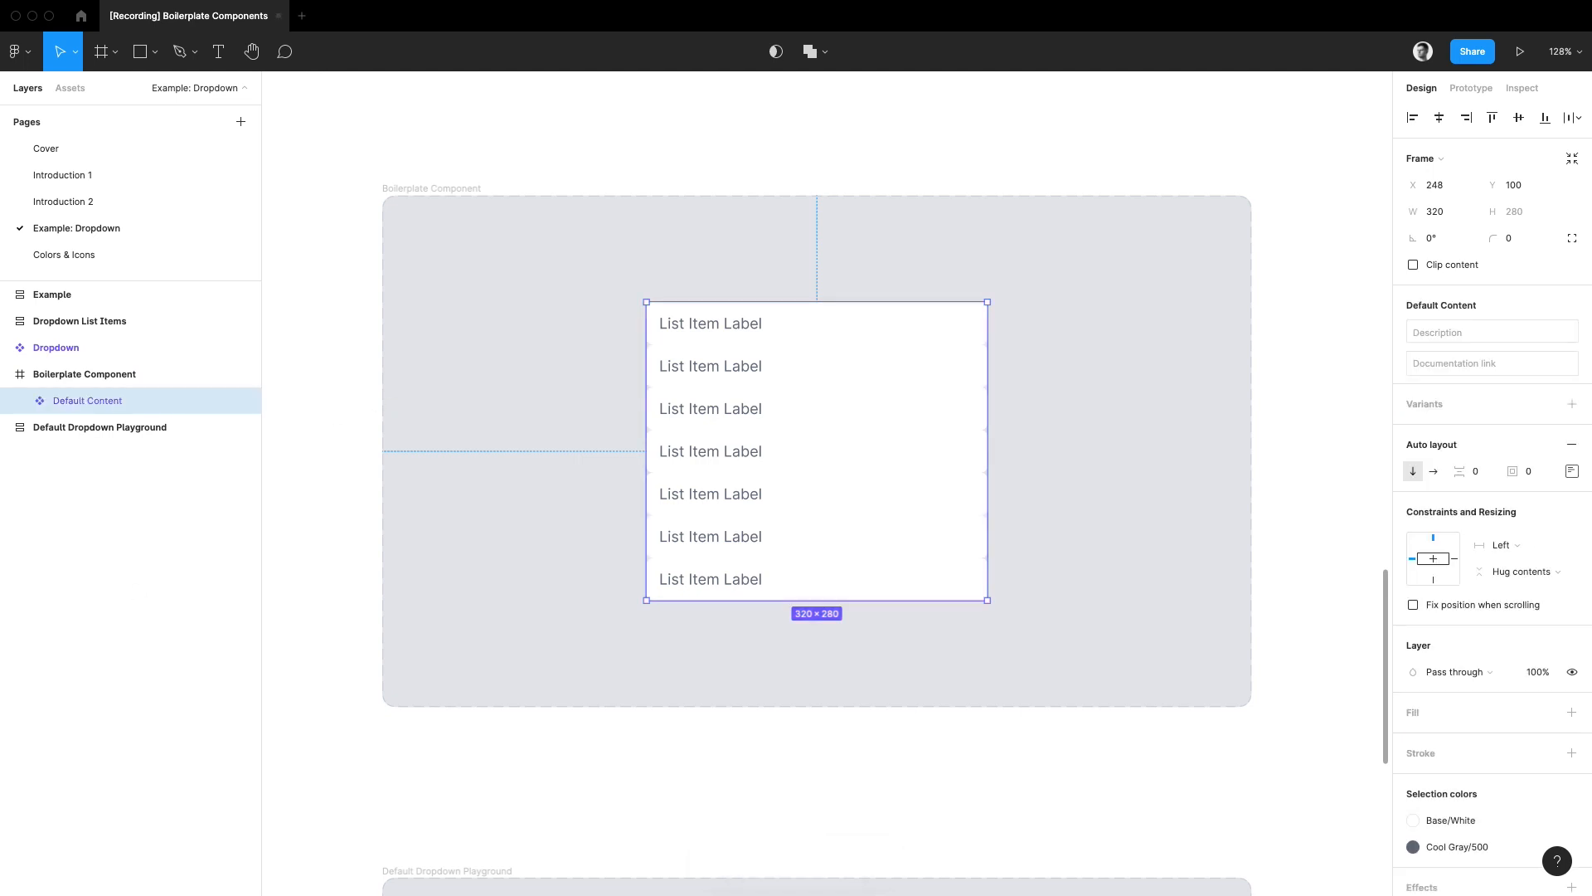
Step: Paste a description into Default Content saying to swap it with a local component named "Custom Content" to customize the dropdown list
click(1447, 333)
text(If you need to customize your dropdown list, swap this with a local component that holds your content. Name it "Custom Content)
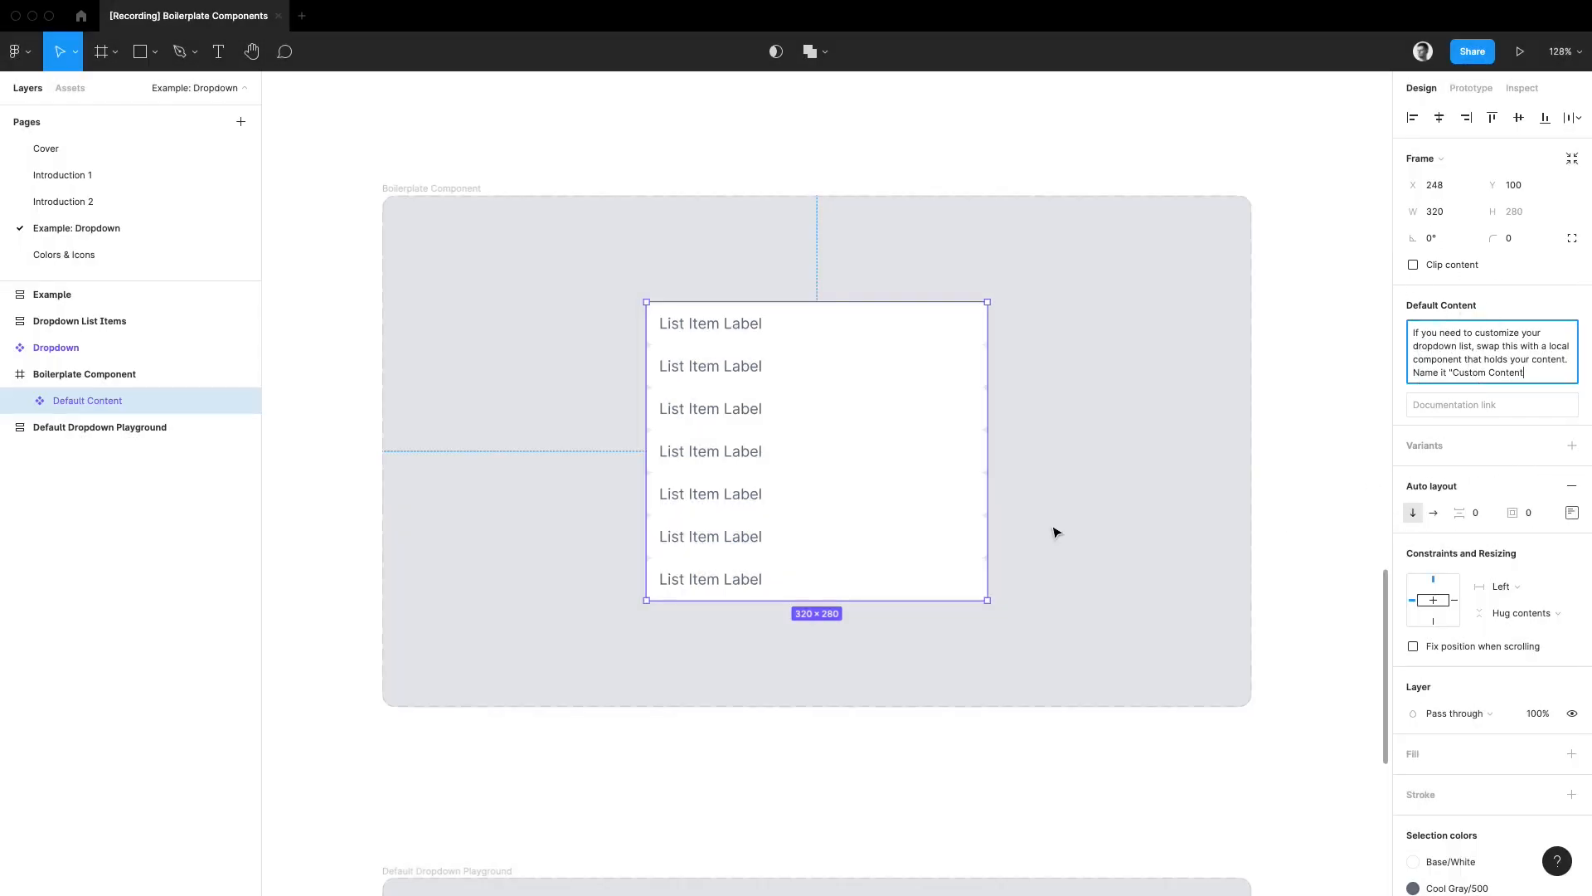
click(821, 413)
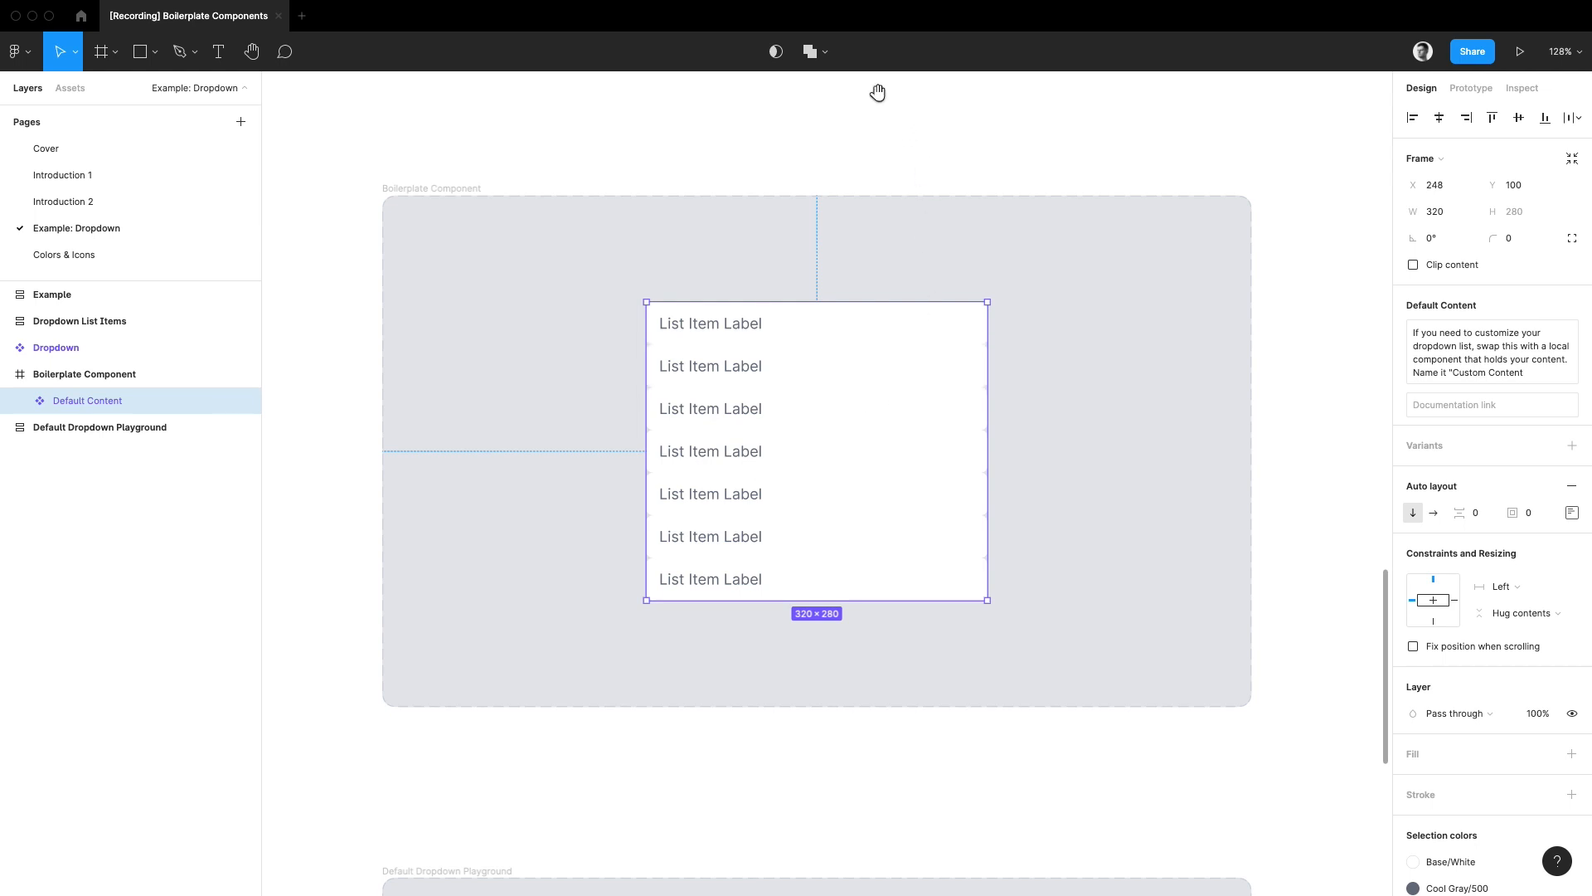
Step: Delete all list elements from both the Search=False and Search=True variants of the Dropdown component
drag(878, 96, 885, 650)
click(594, 390)
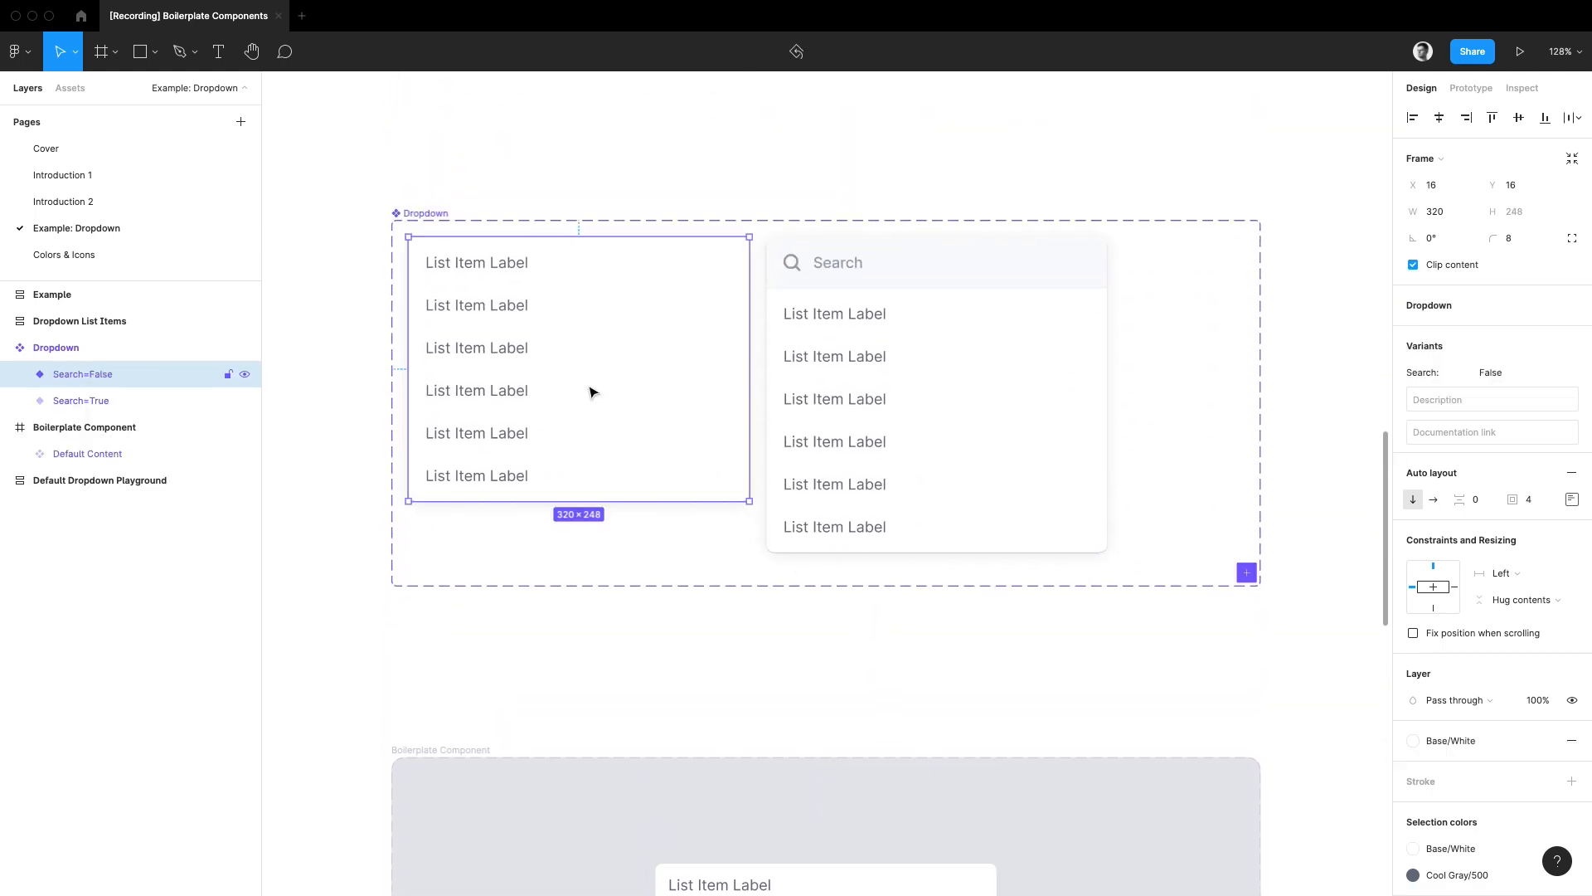
shift+click(879, 404)
key(Return)
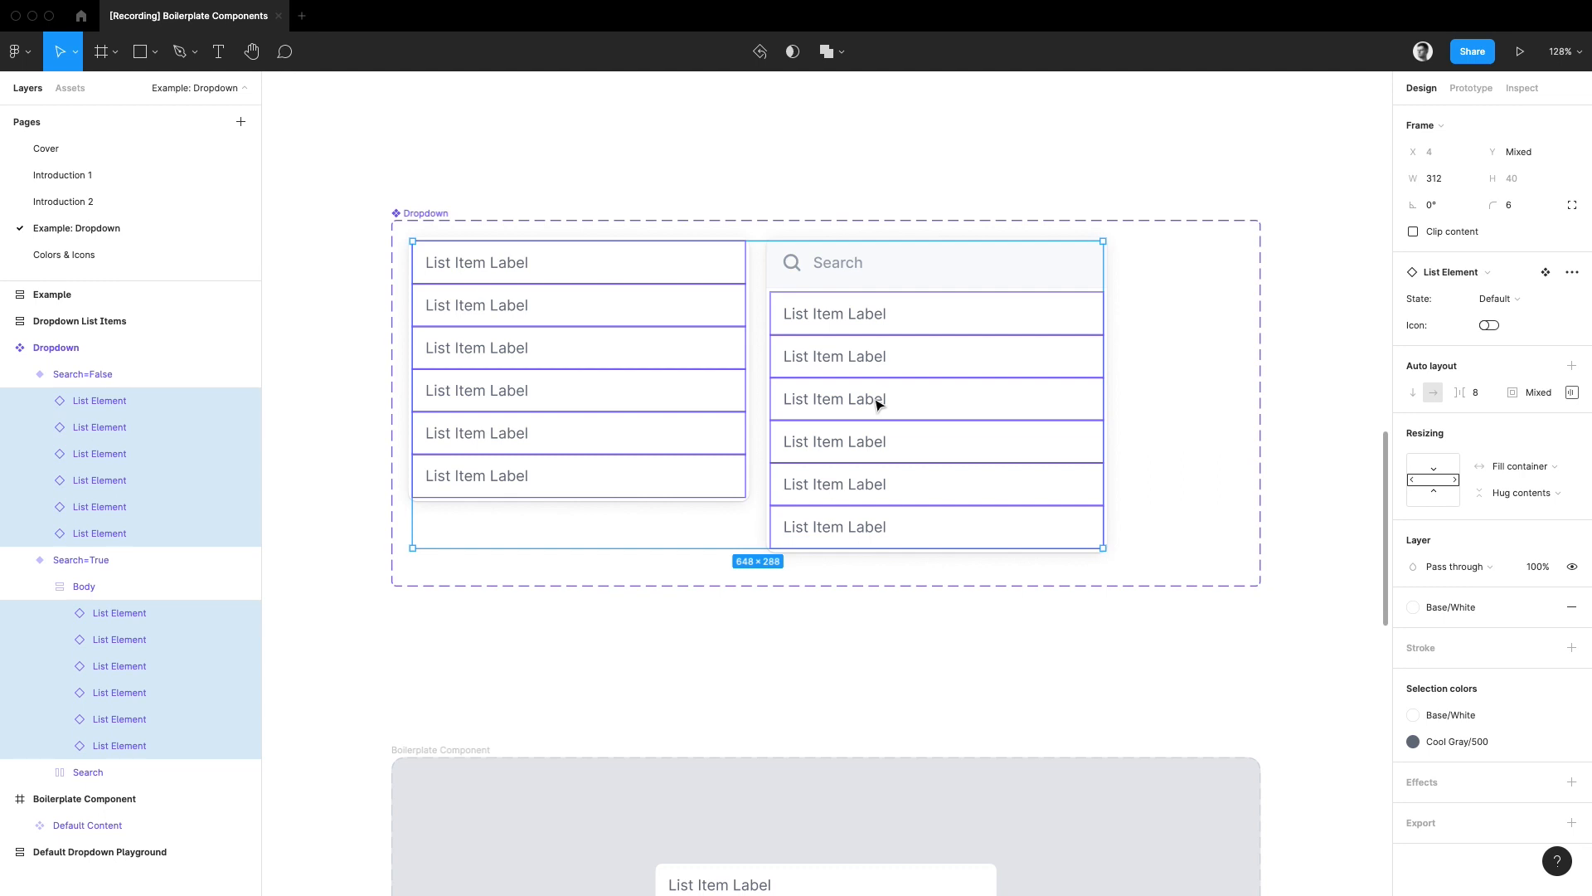
key(Delete)
Step: Paste a Default Content instance into the Search=False variant and into the Body of the Search=True variant
click(724, 398)
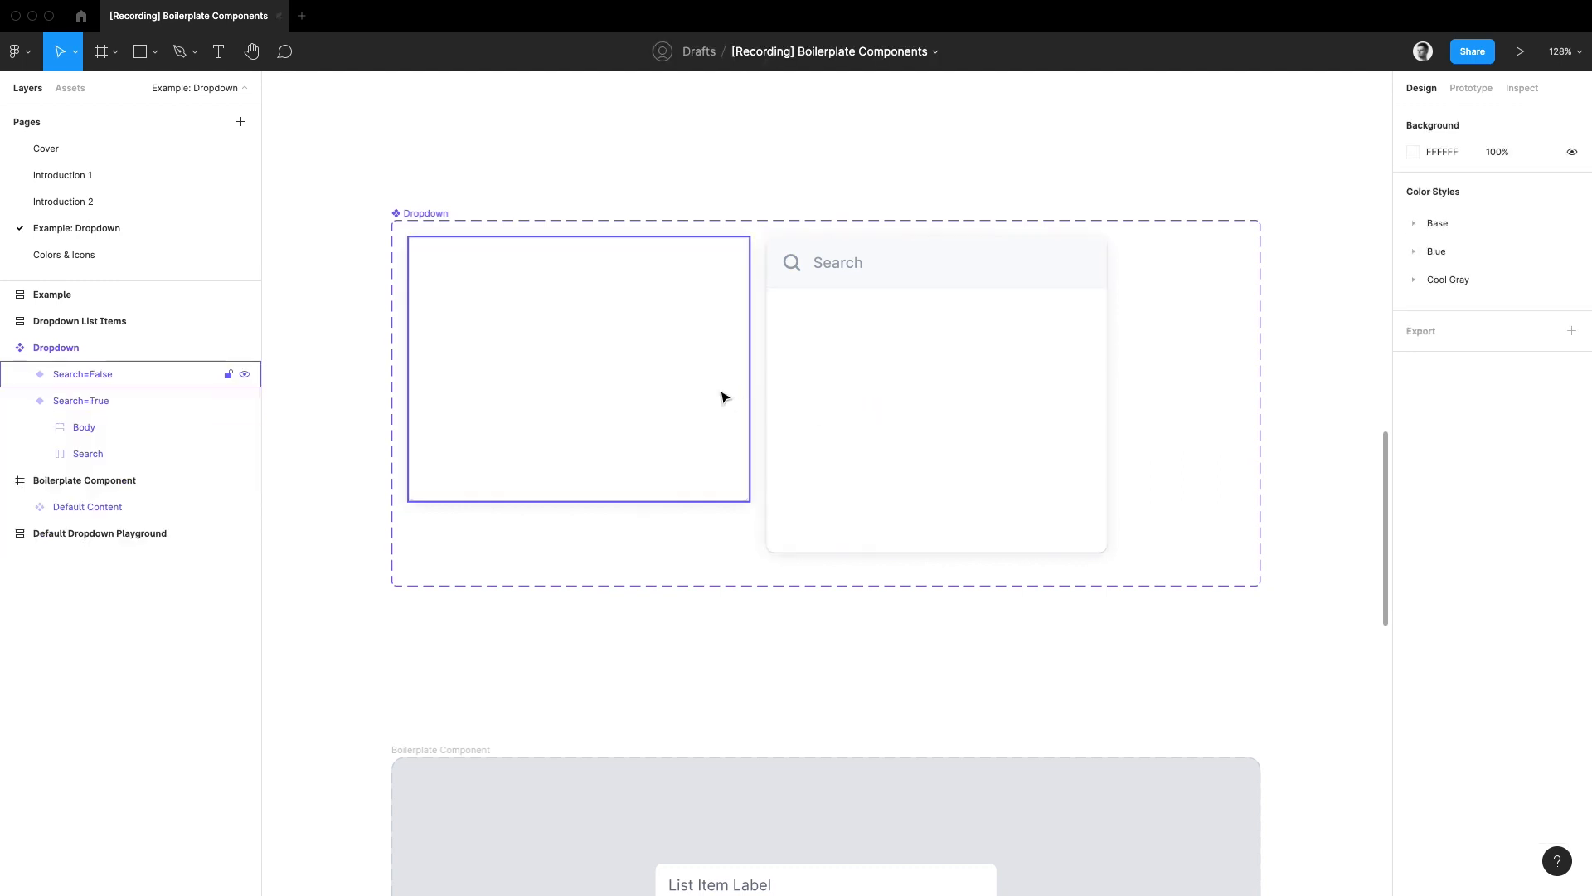
key(super+v)
double_click(1022, 434)
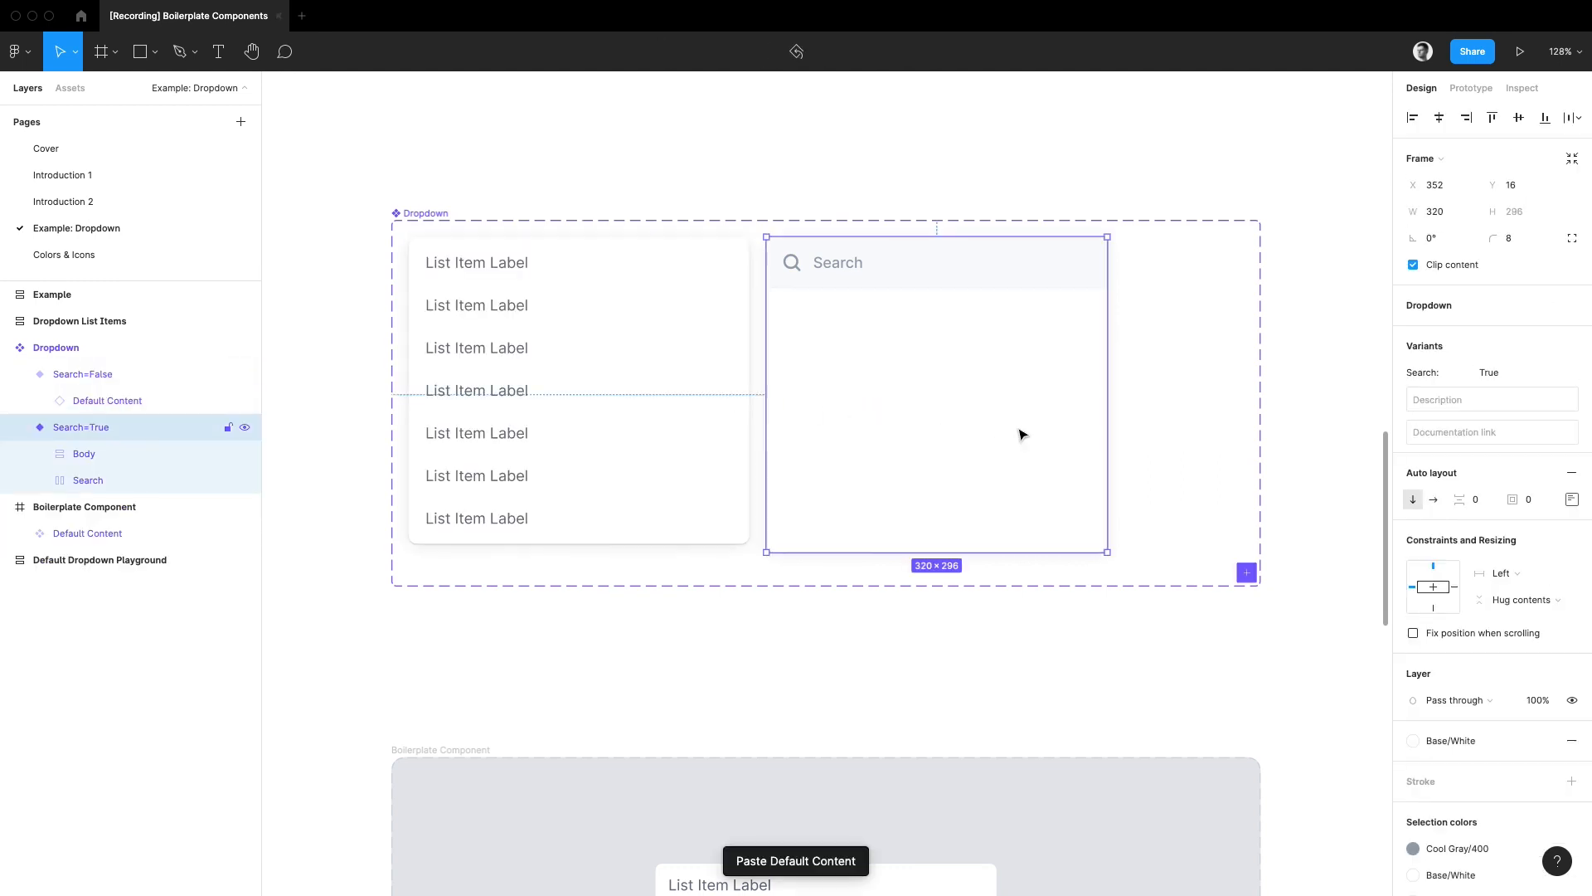
key(super+v)
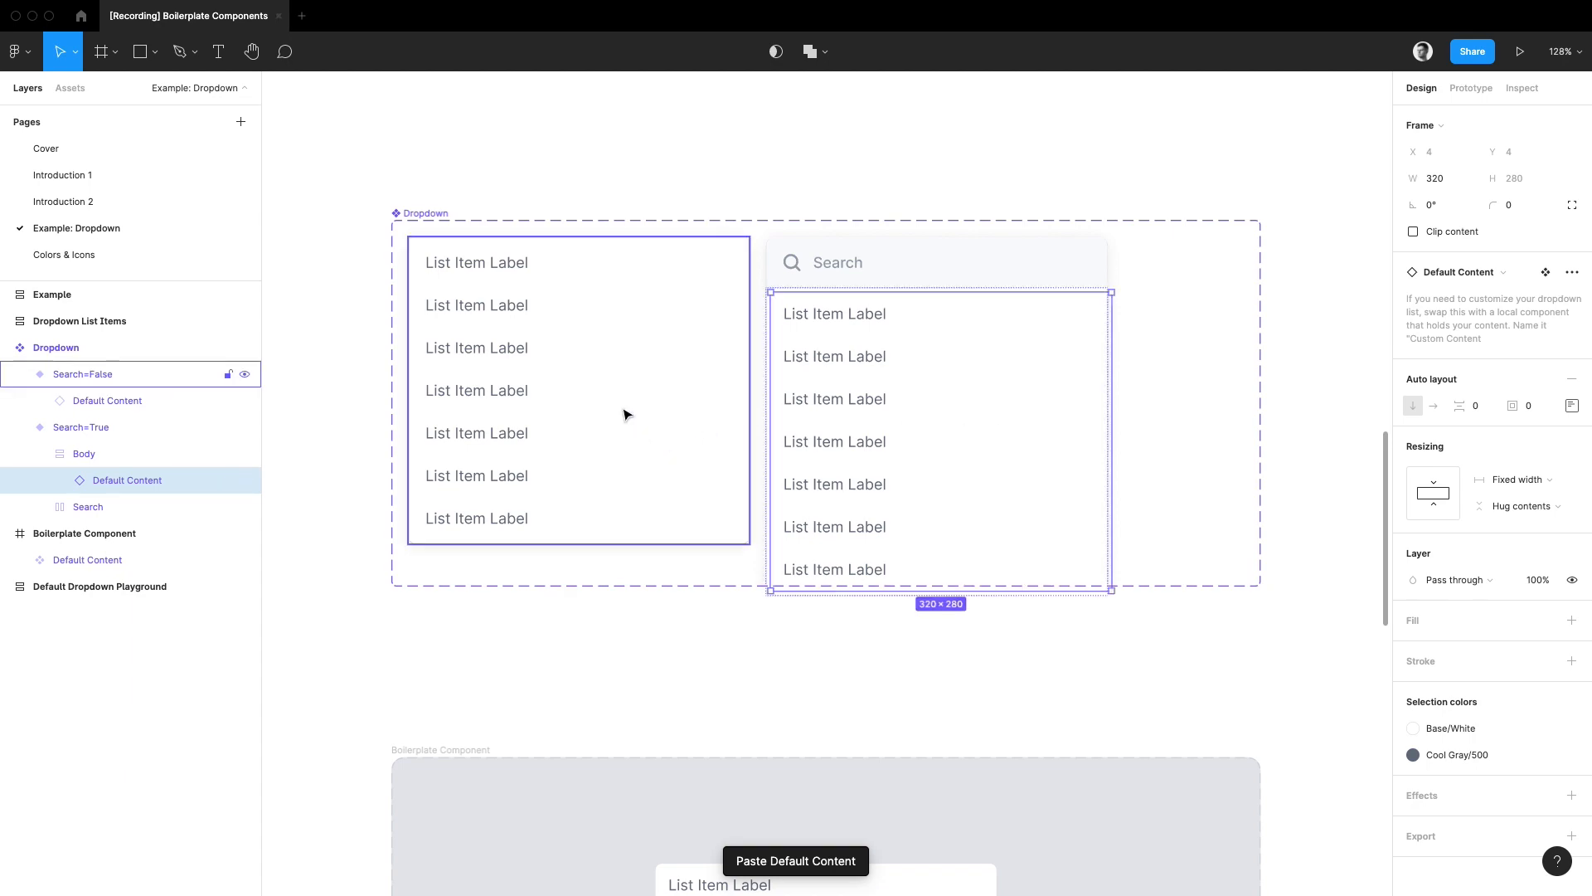
Step: Set the width of the Default Content instances in both Dropdown variants to Fill container
shift+click(625, 414)
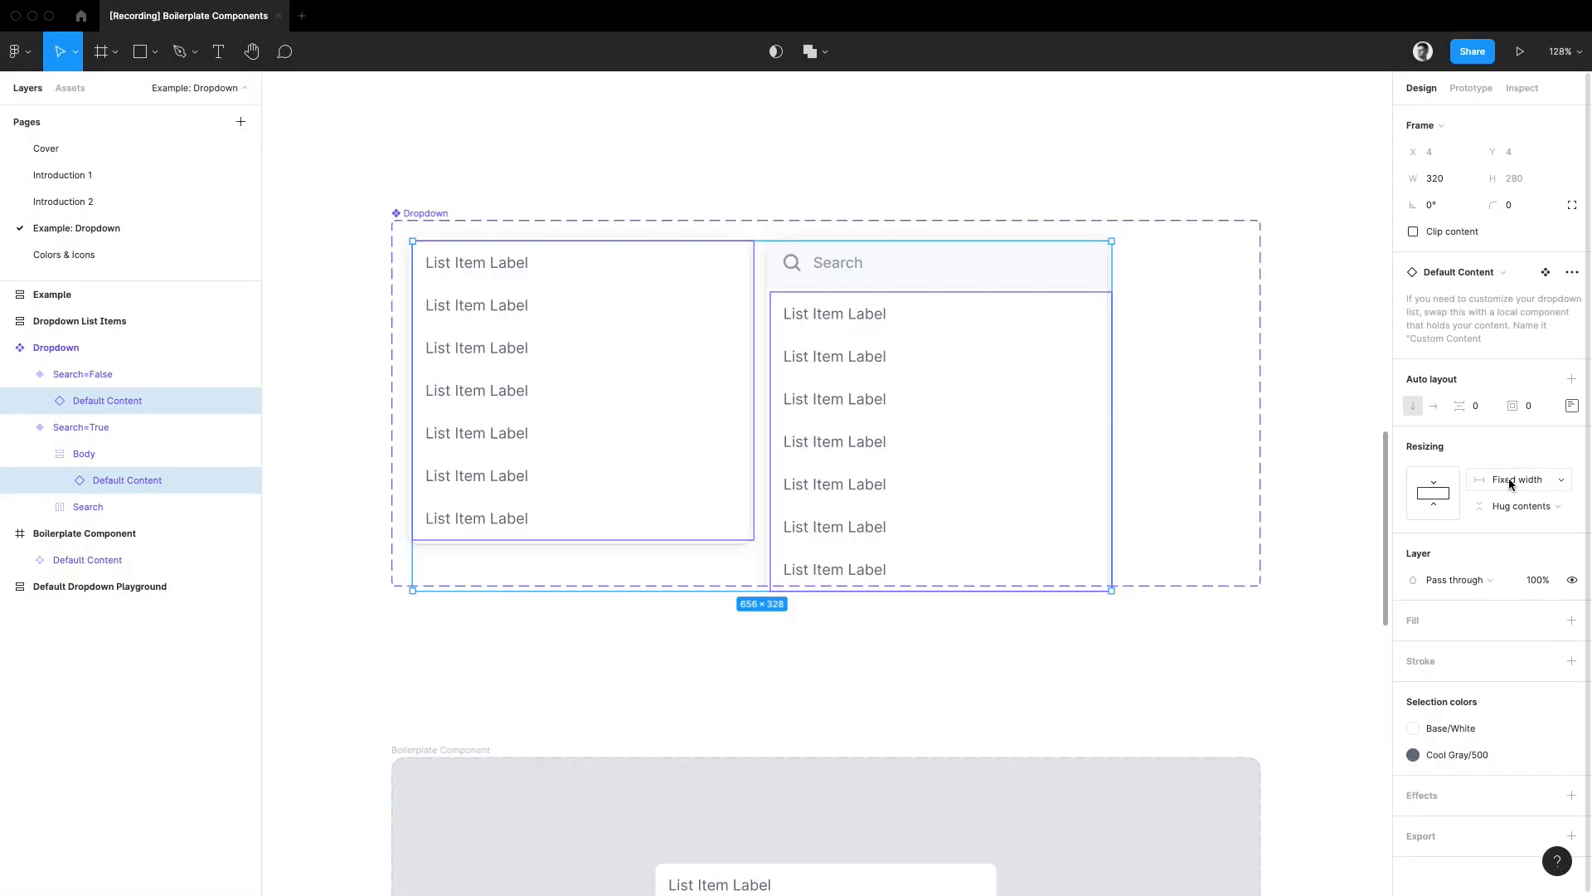
click(1510, 481)
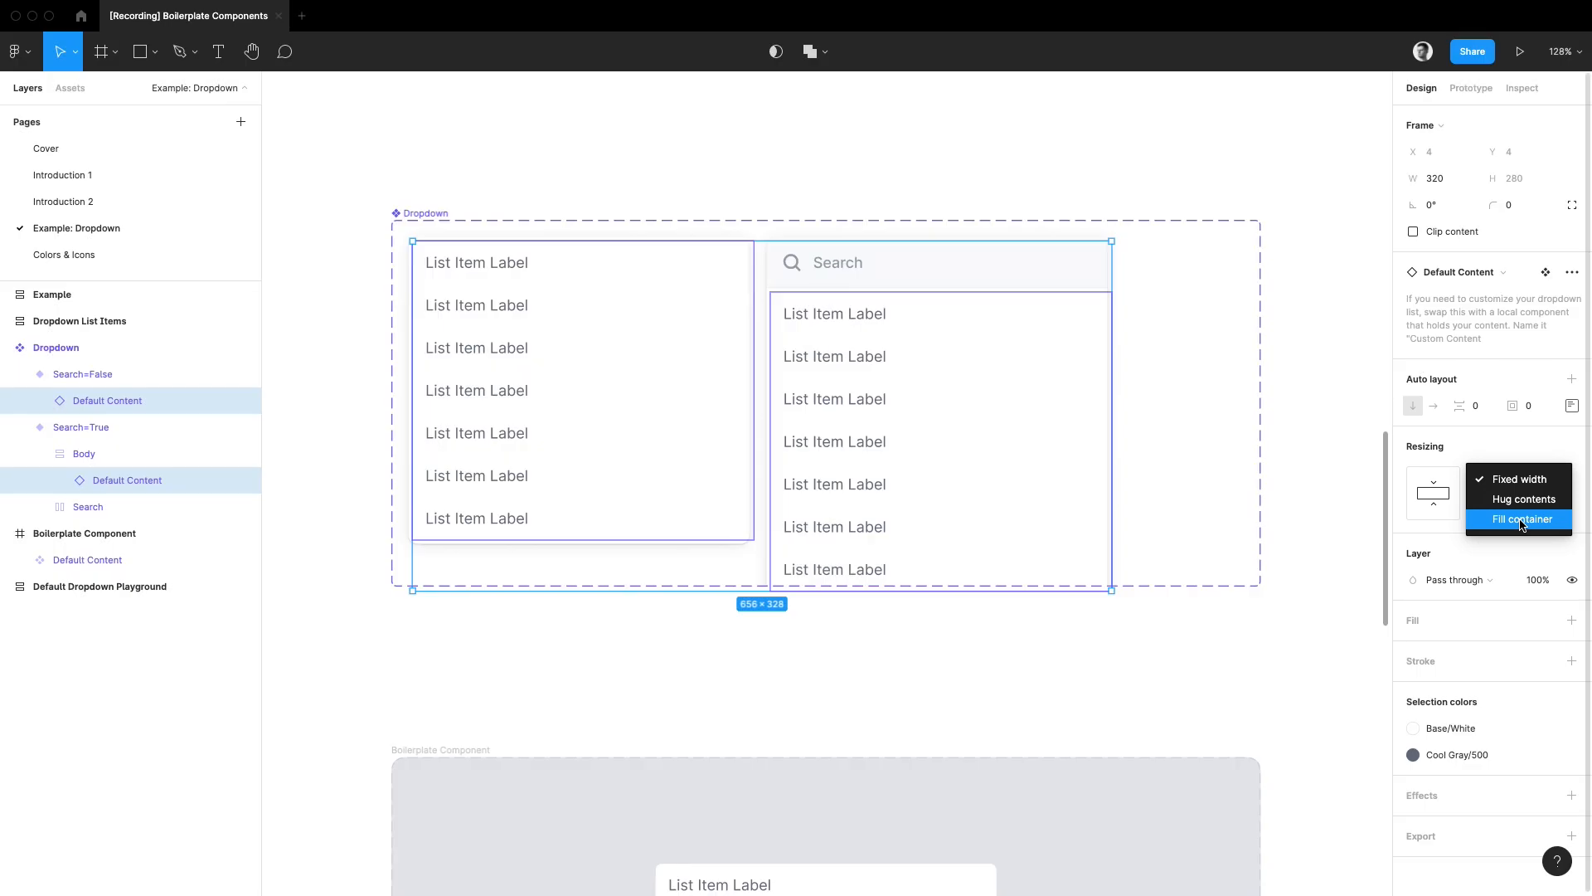
click(1523, 519)
click(951, 649)
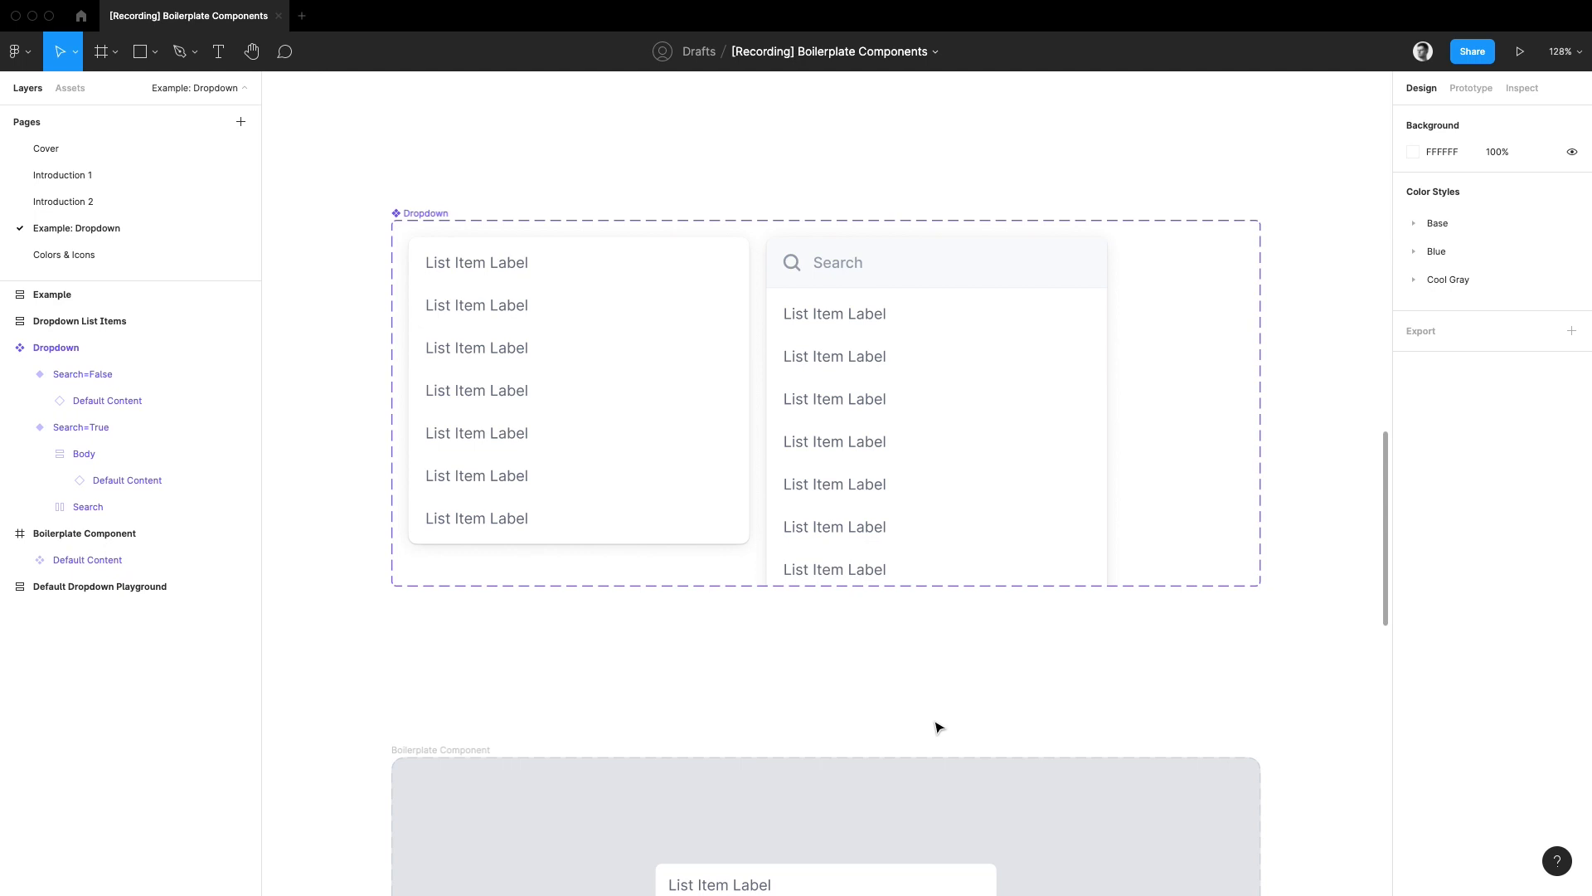
Step: Copy the Search=False dropdown variant and paste an instance of it into the Default Dropdown Playground frame
click(595, 387)
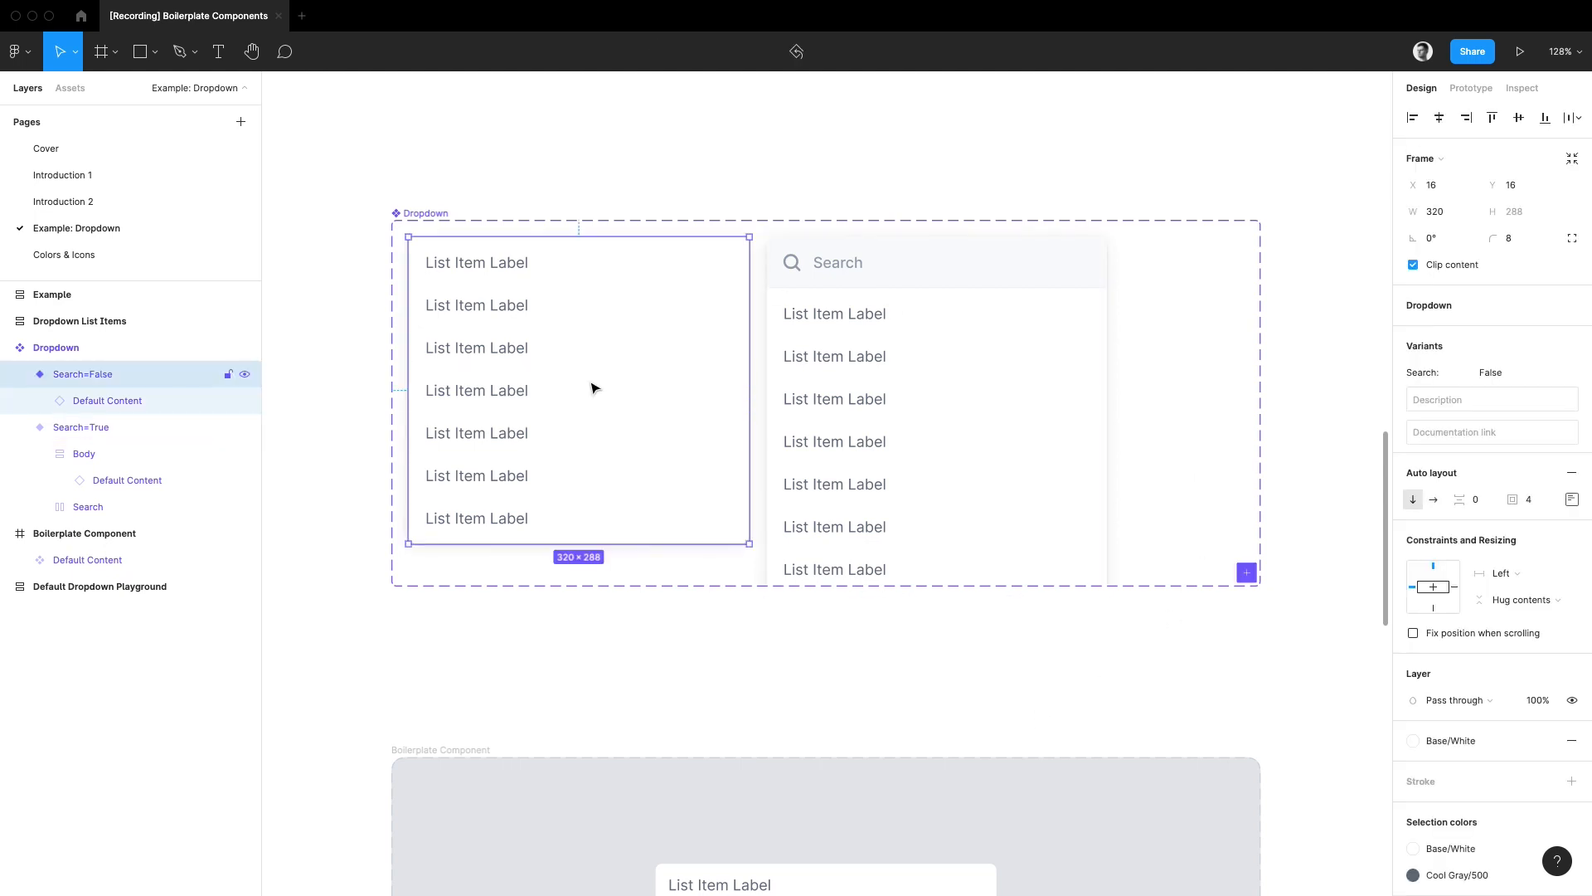
drag(726, 741, 699, 50)
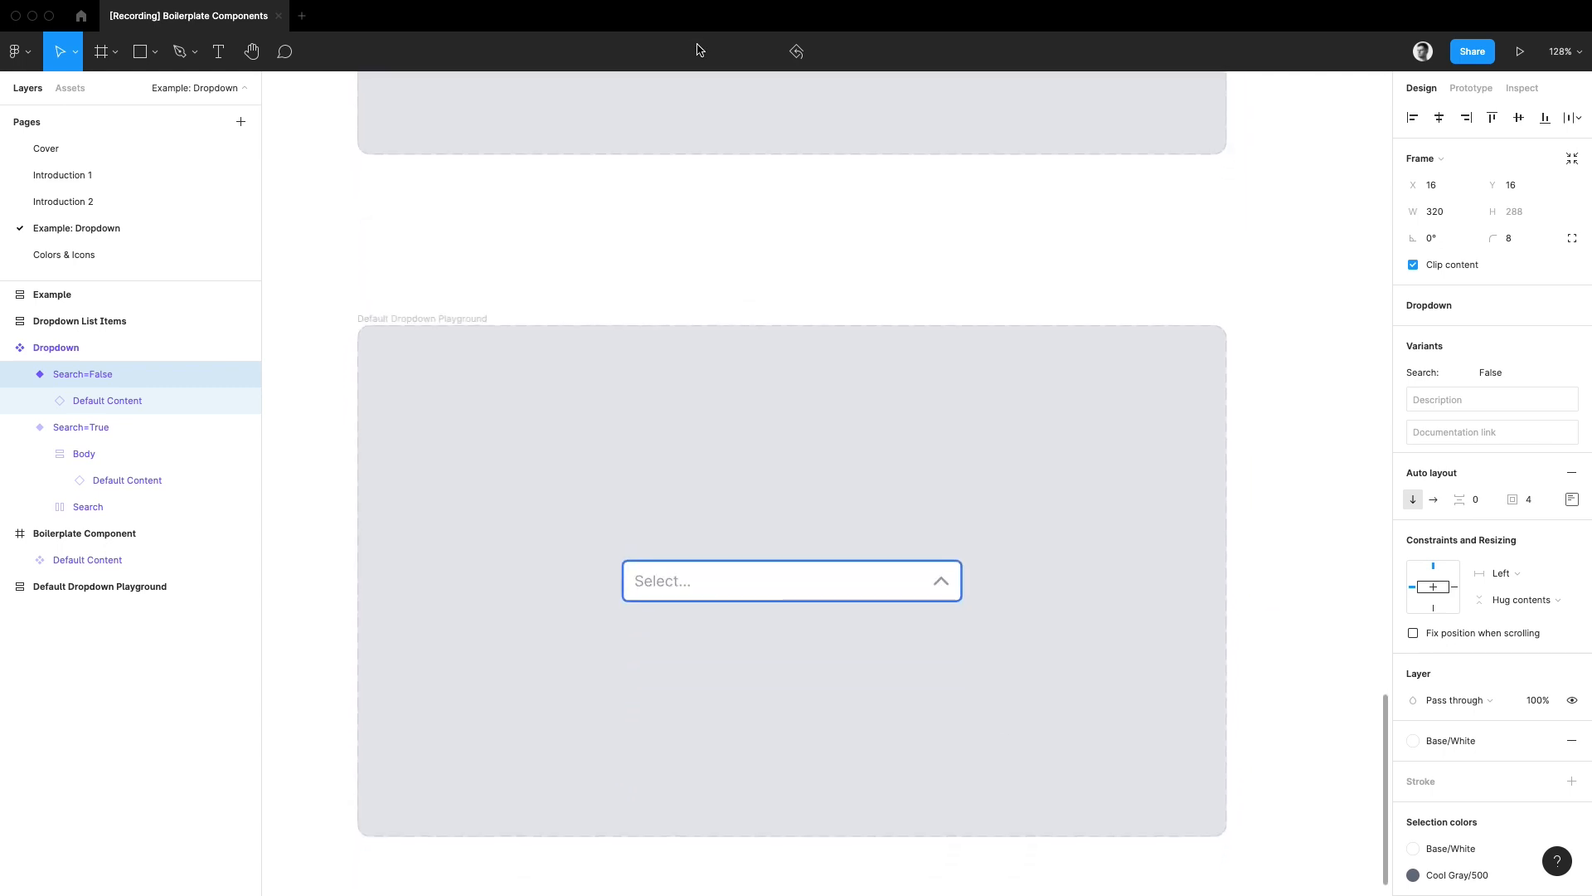
click(431, 320)
key(super+v)
click(433, 321)
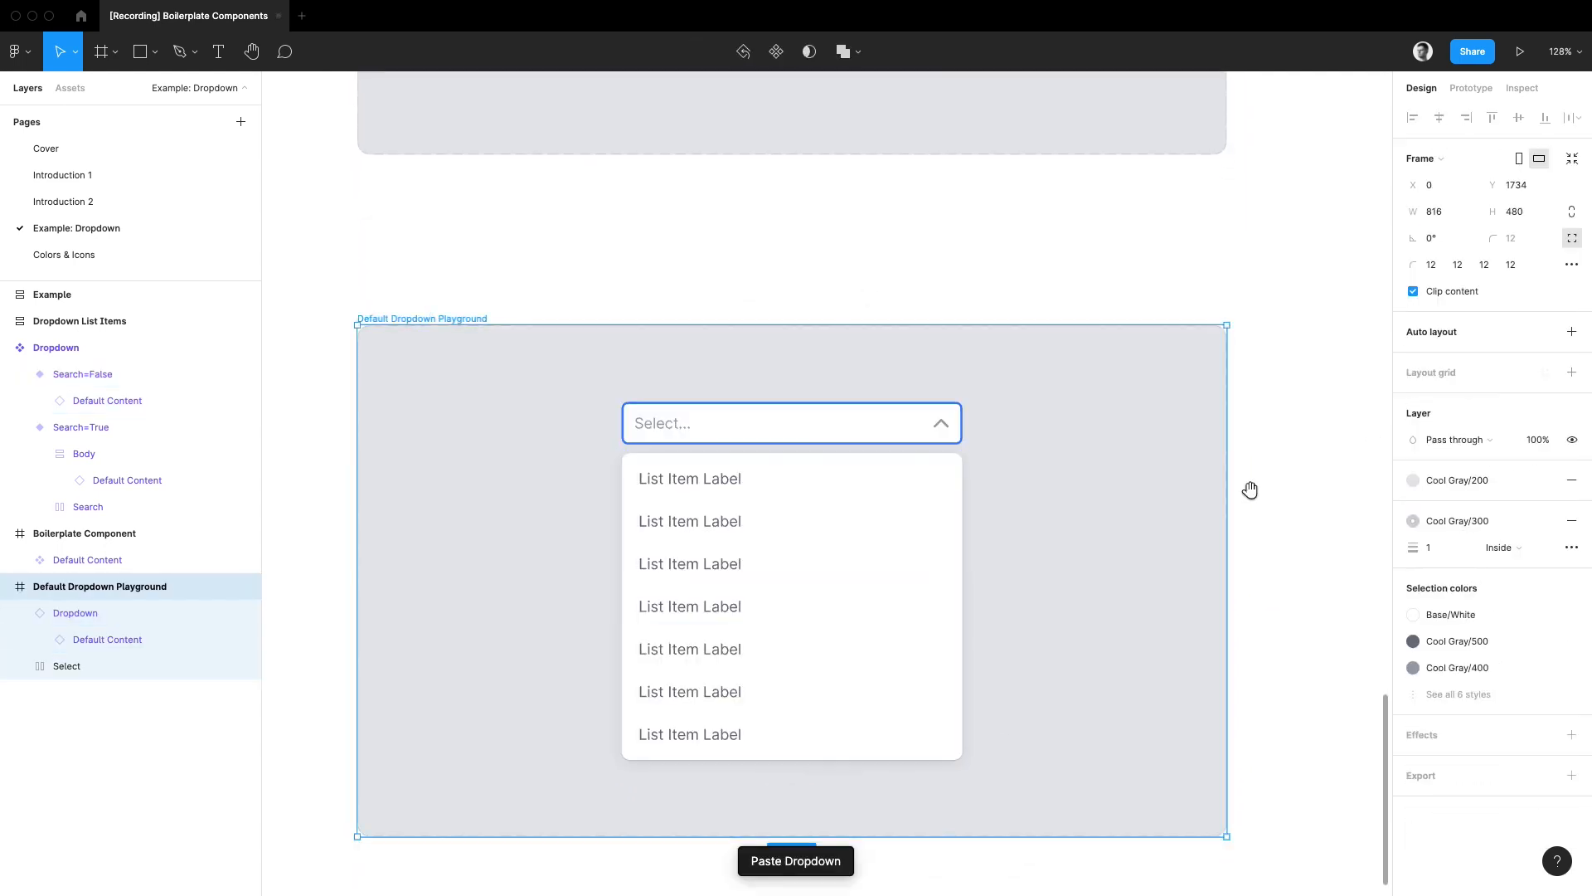
Step: Change the first list item's label in the playground dropdown to "Something else"
scroll(1055, 360, down, 3)
double_click(757, 336)
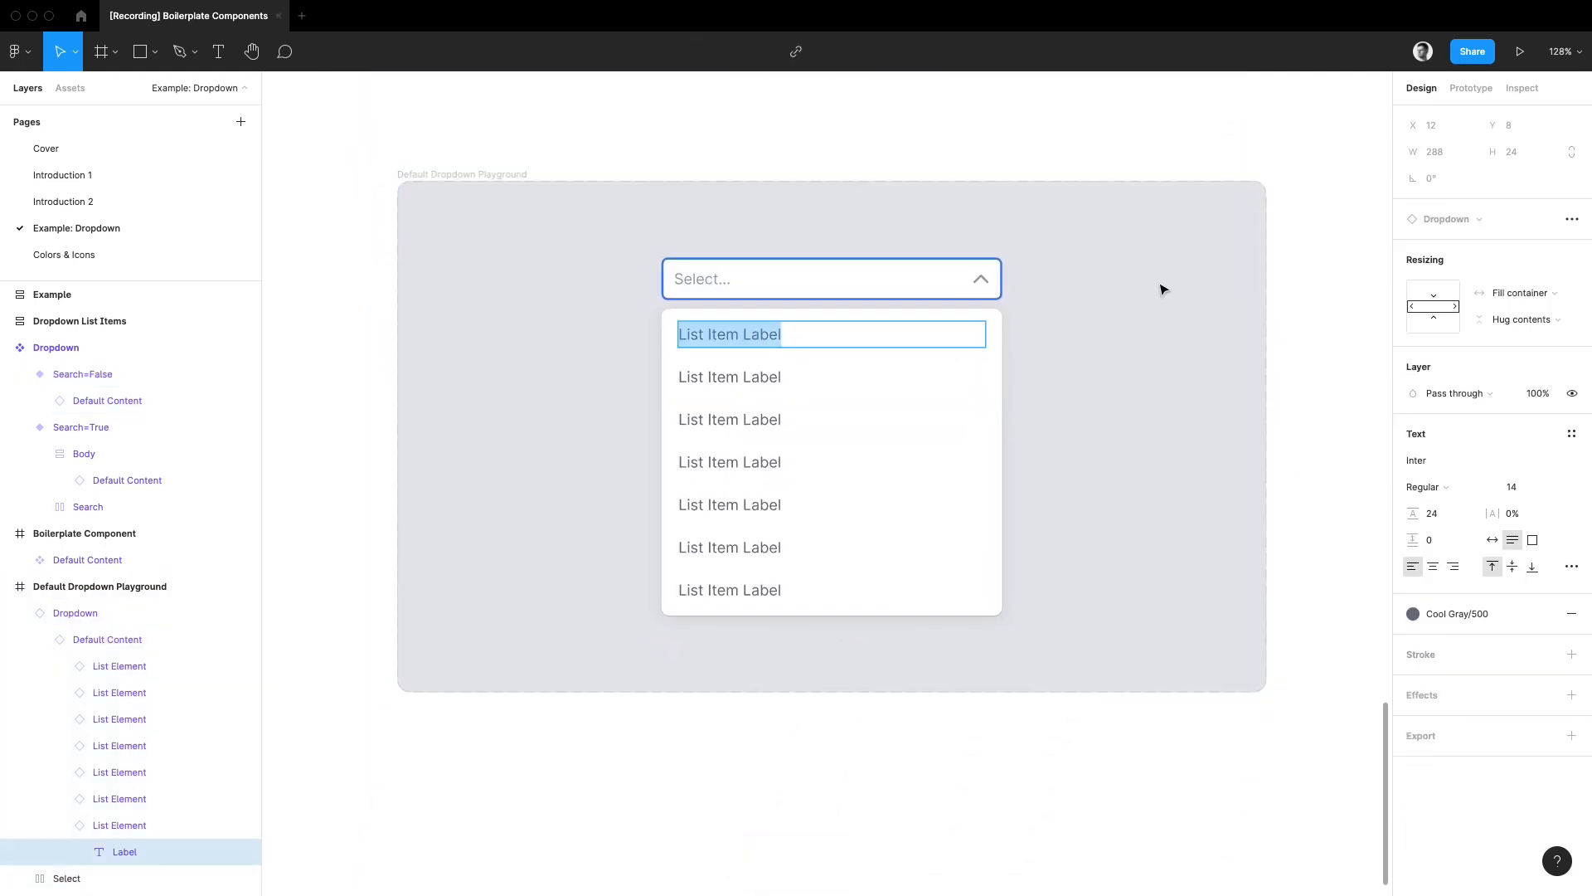
text(Something else)
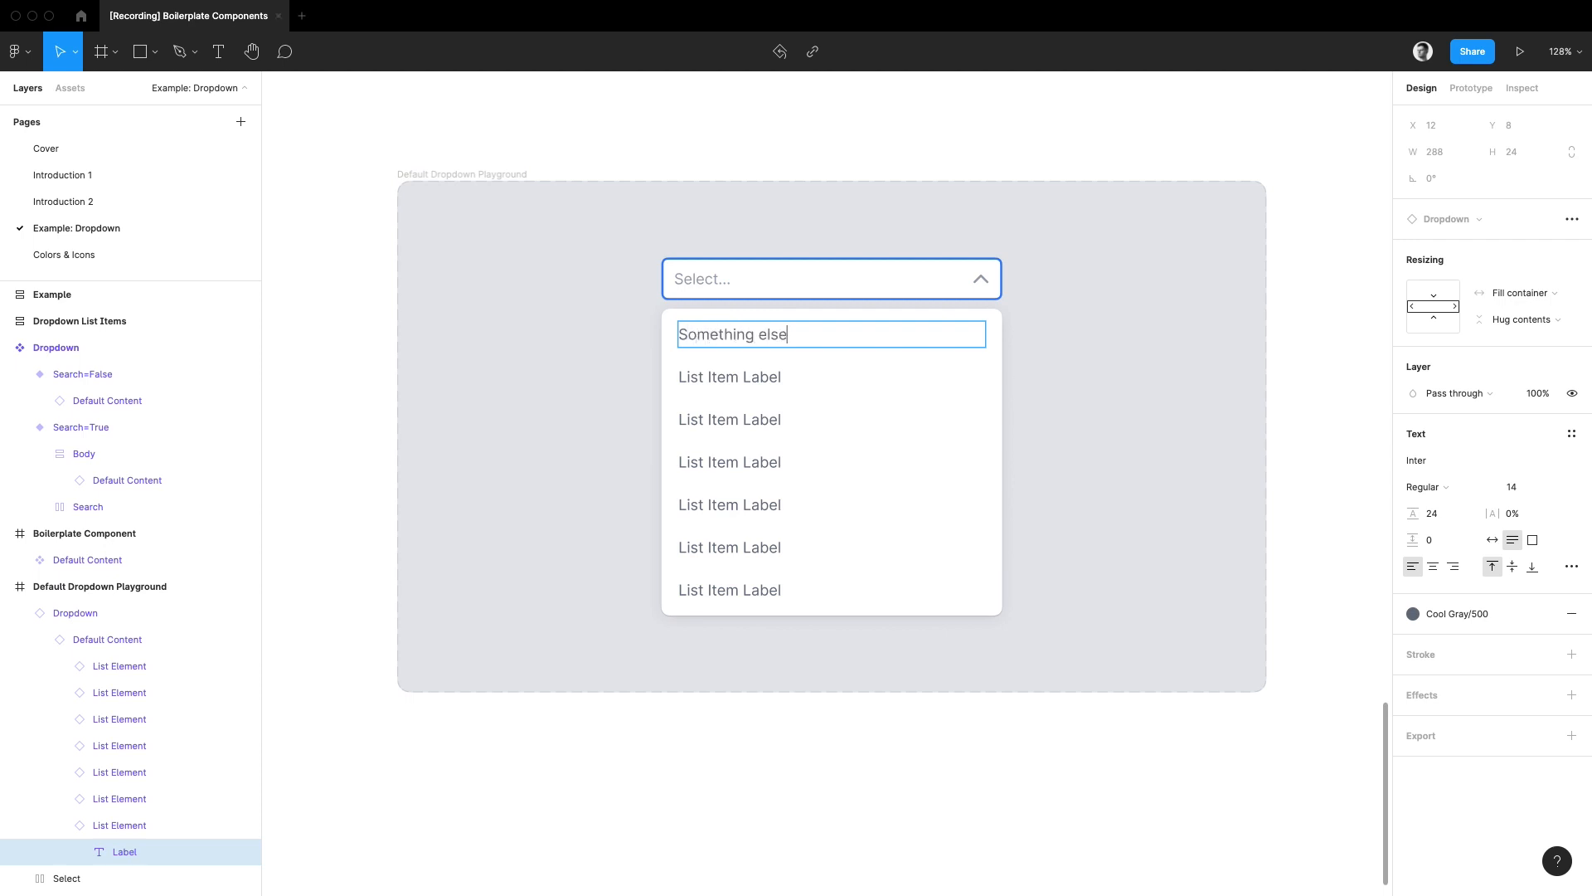
click(1152, 364)
Step: Copy the Default Content instance nested in the playground dropdown onto the canvas below the playground frame and detach the copy
click(943, 412)
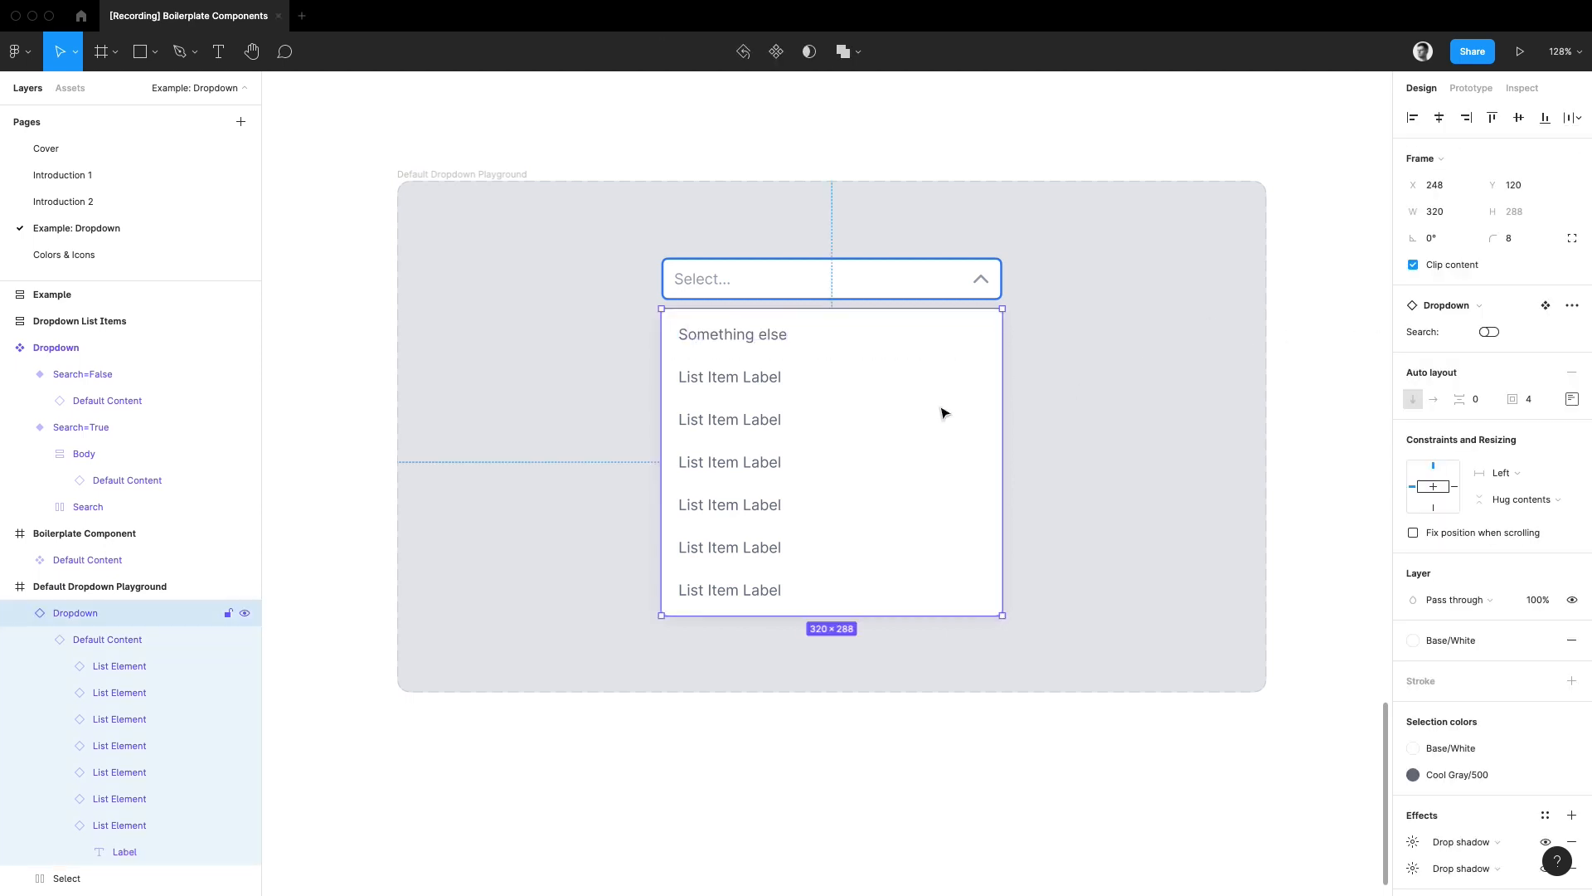
key(alt+l)
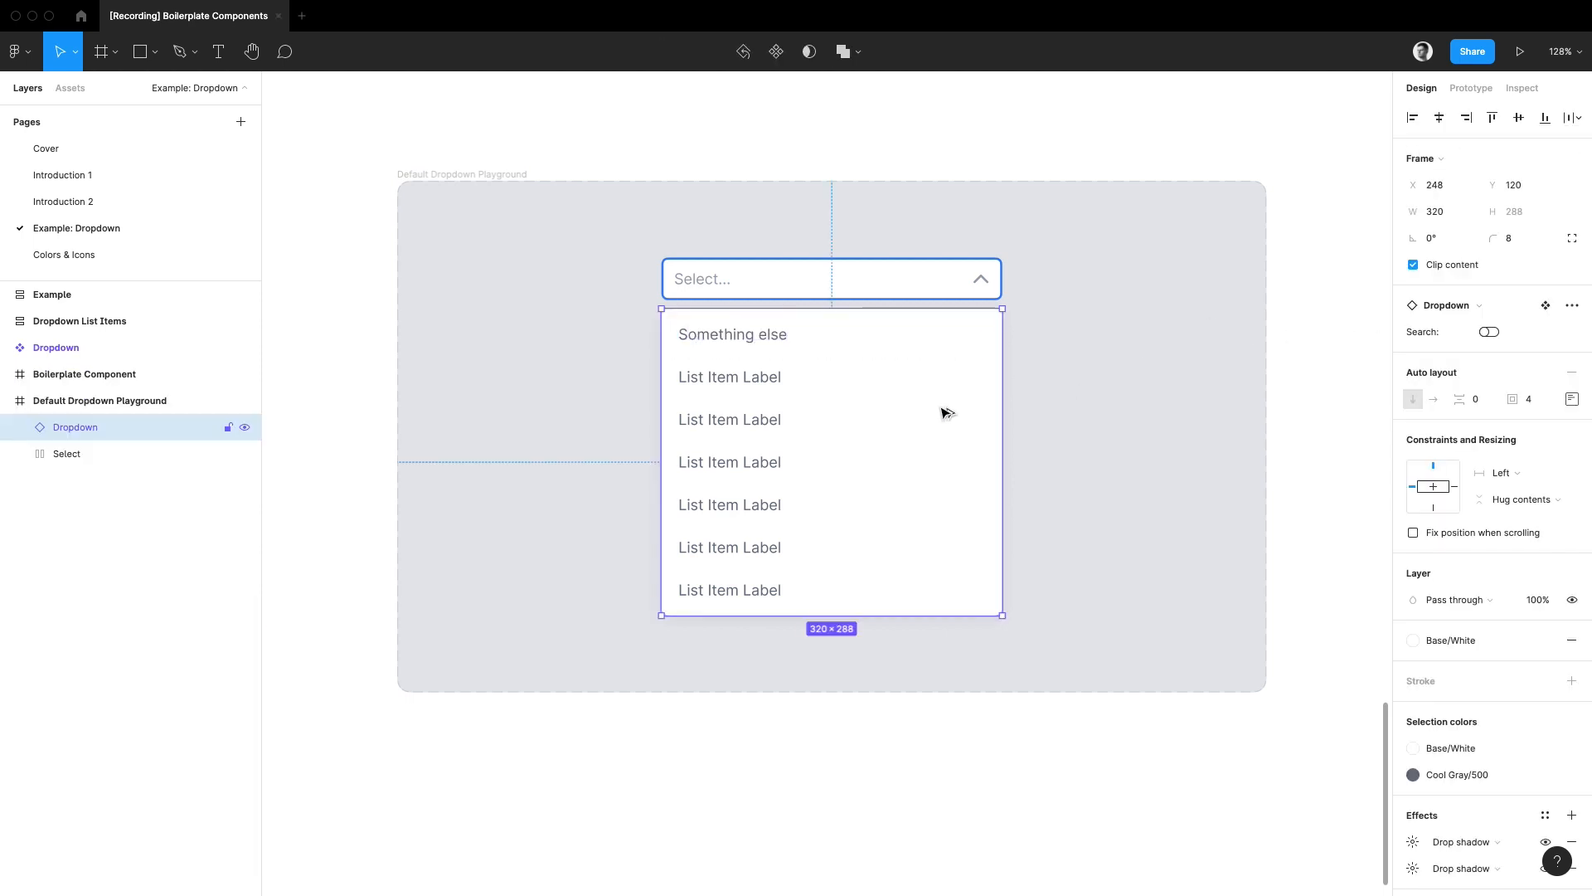
double_click(818, 445)
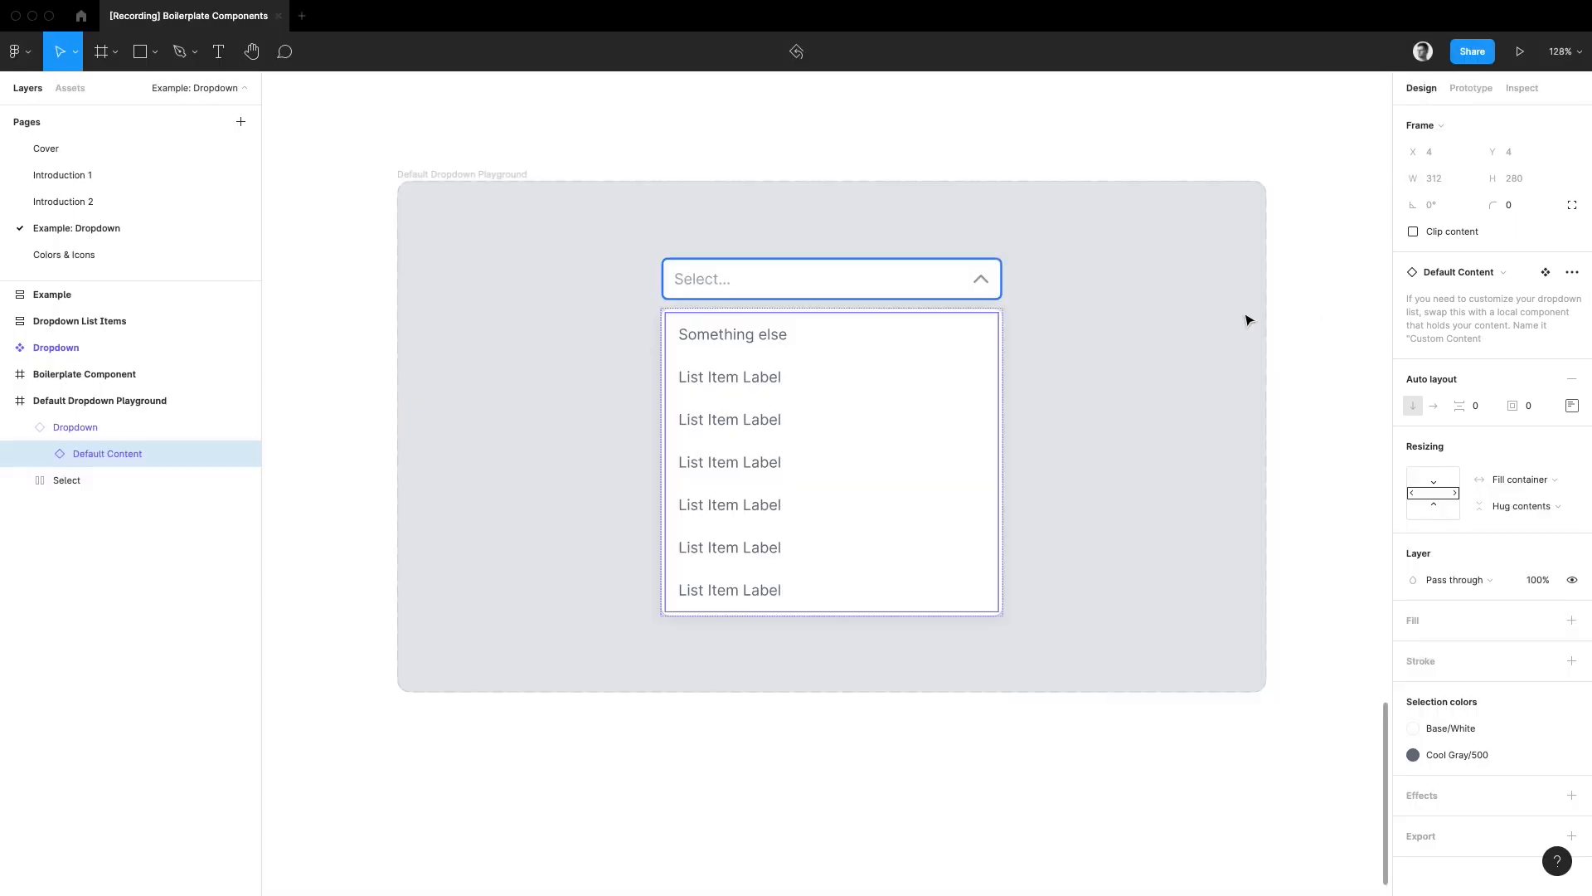
drag(902, 526, 867, 399)
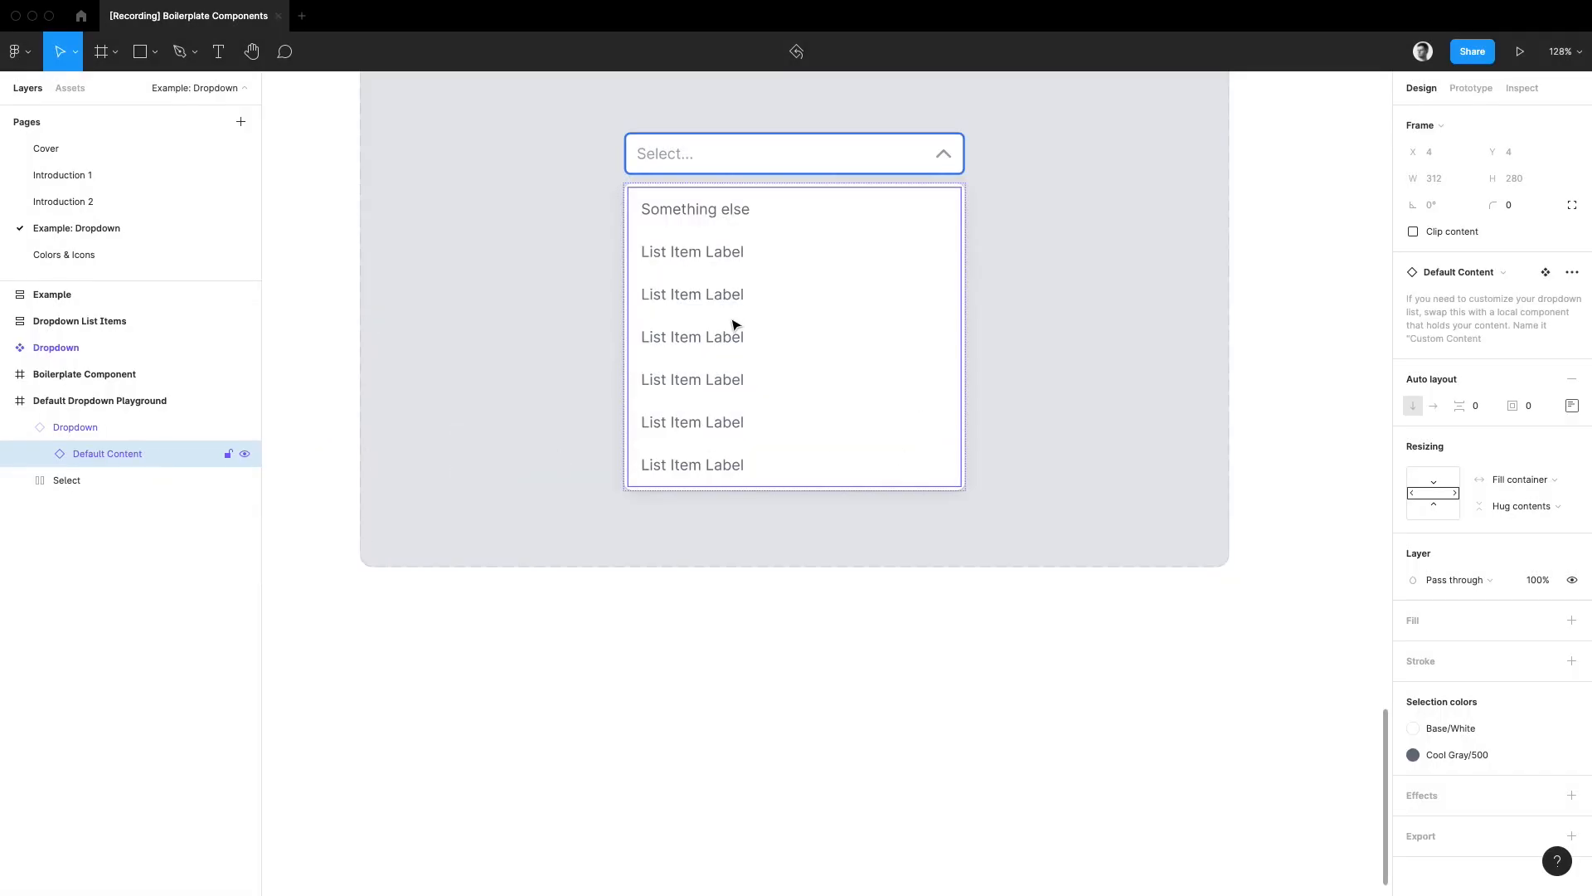
drag(789, 391, 798, 796)
scroll(846, 729, down, 5)
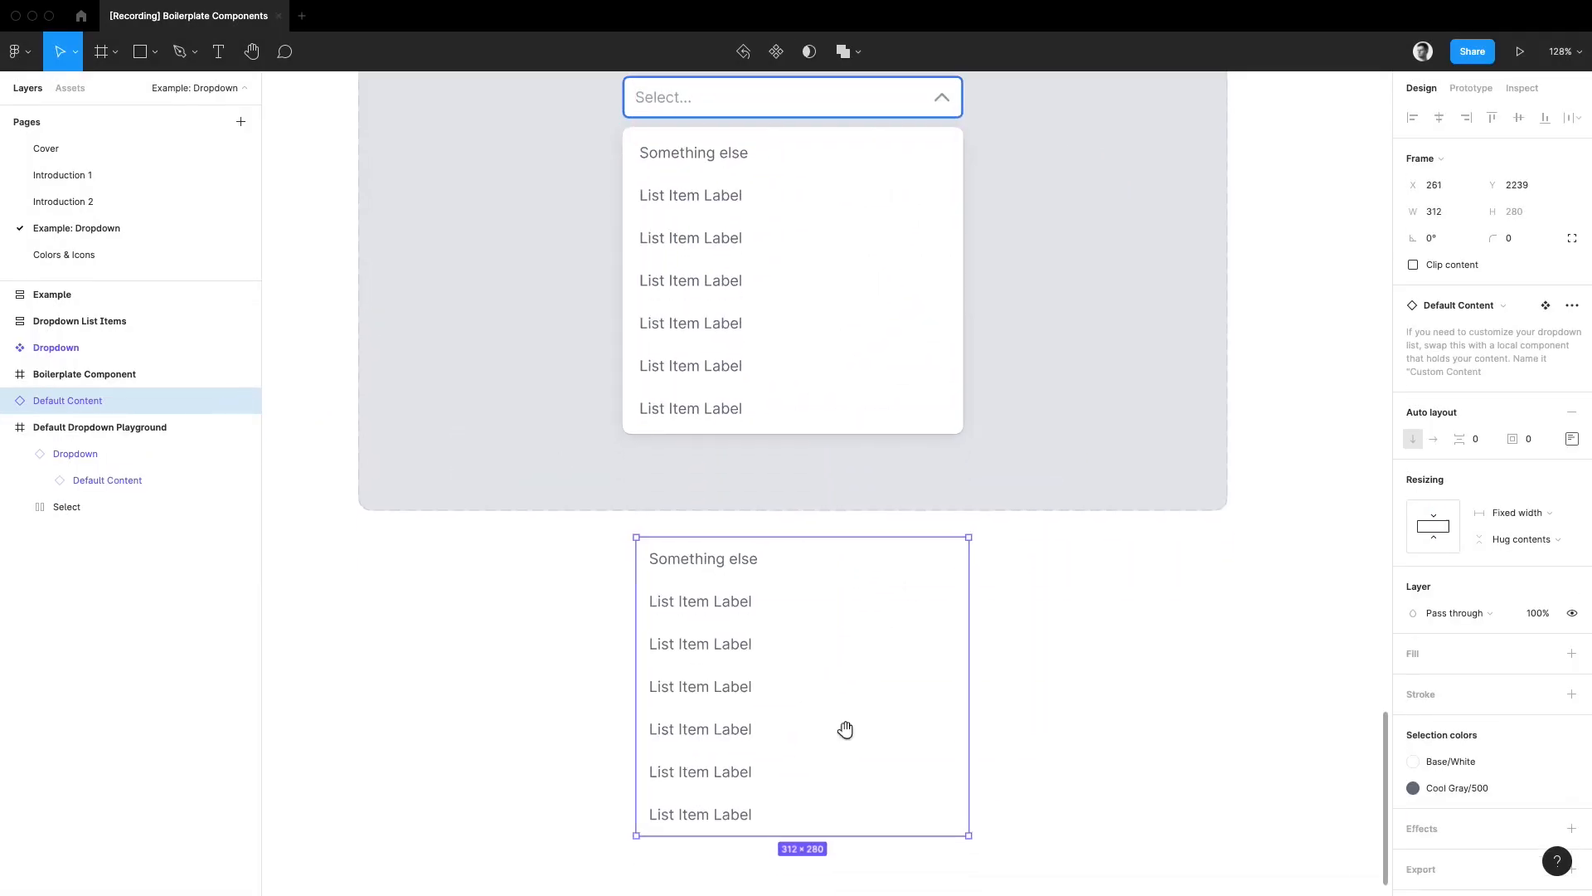
key(ctrl+alt+b)
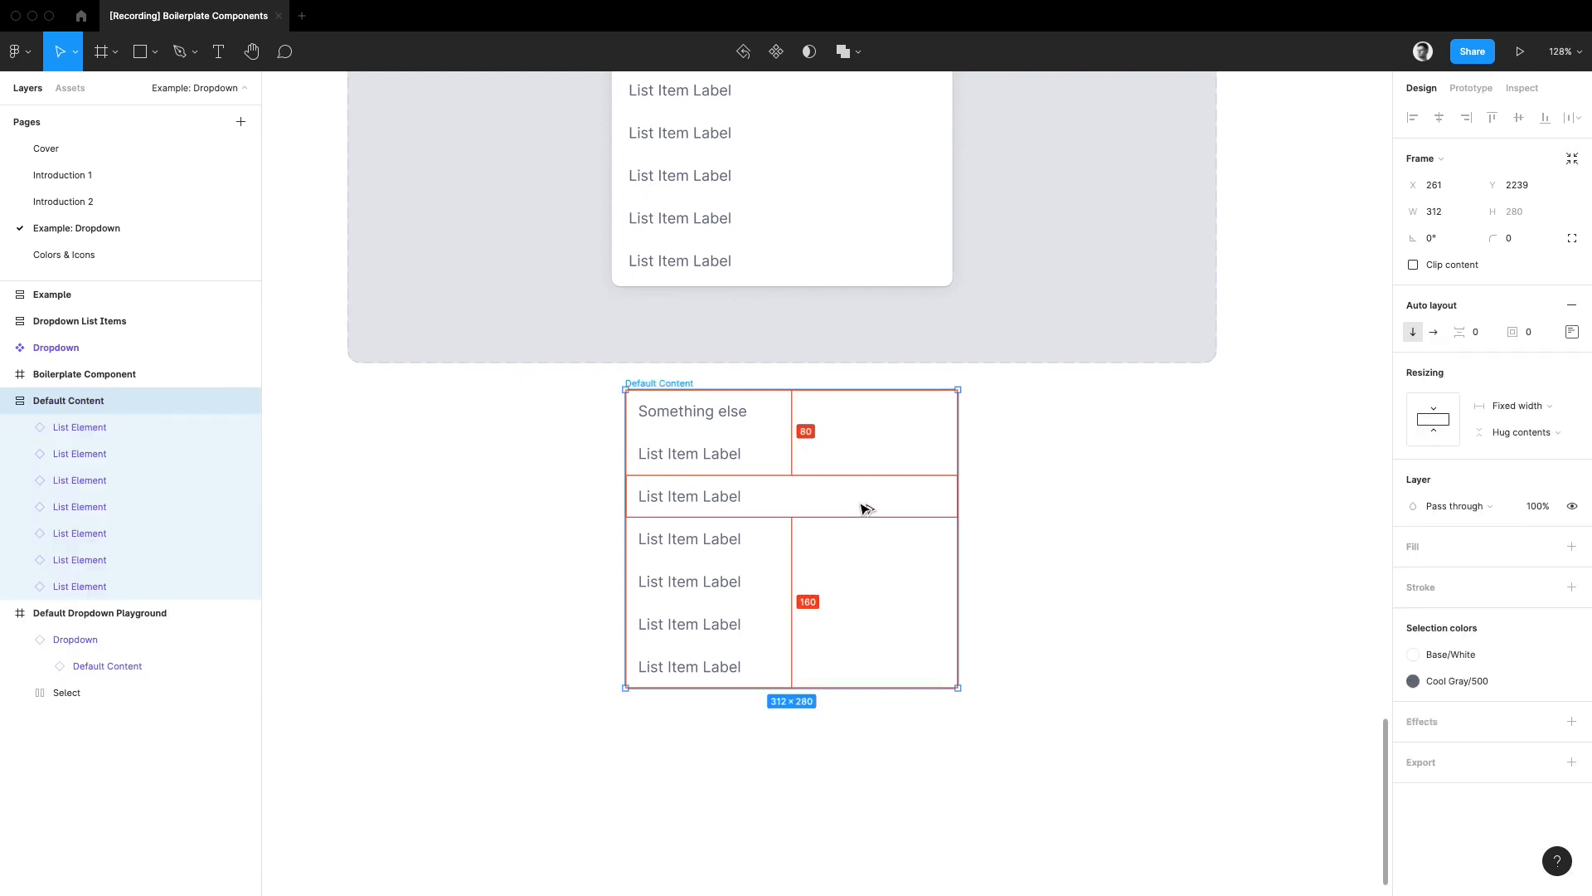
Step: Duplicate list elements in the detached stack to make ten items and swap the first one for a Heading
click(813, 514)
click(830, 417)
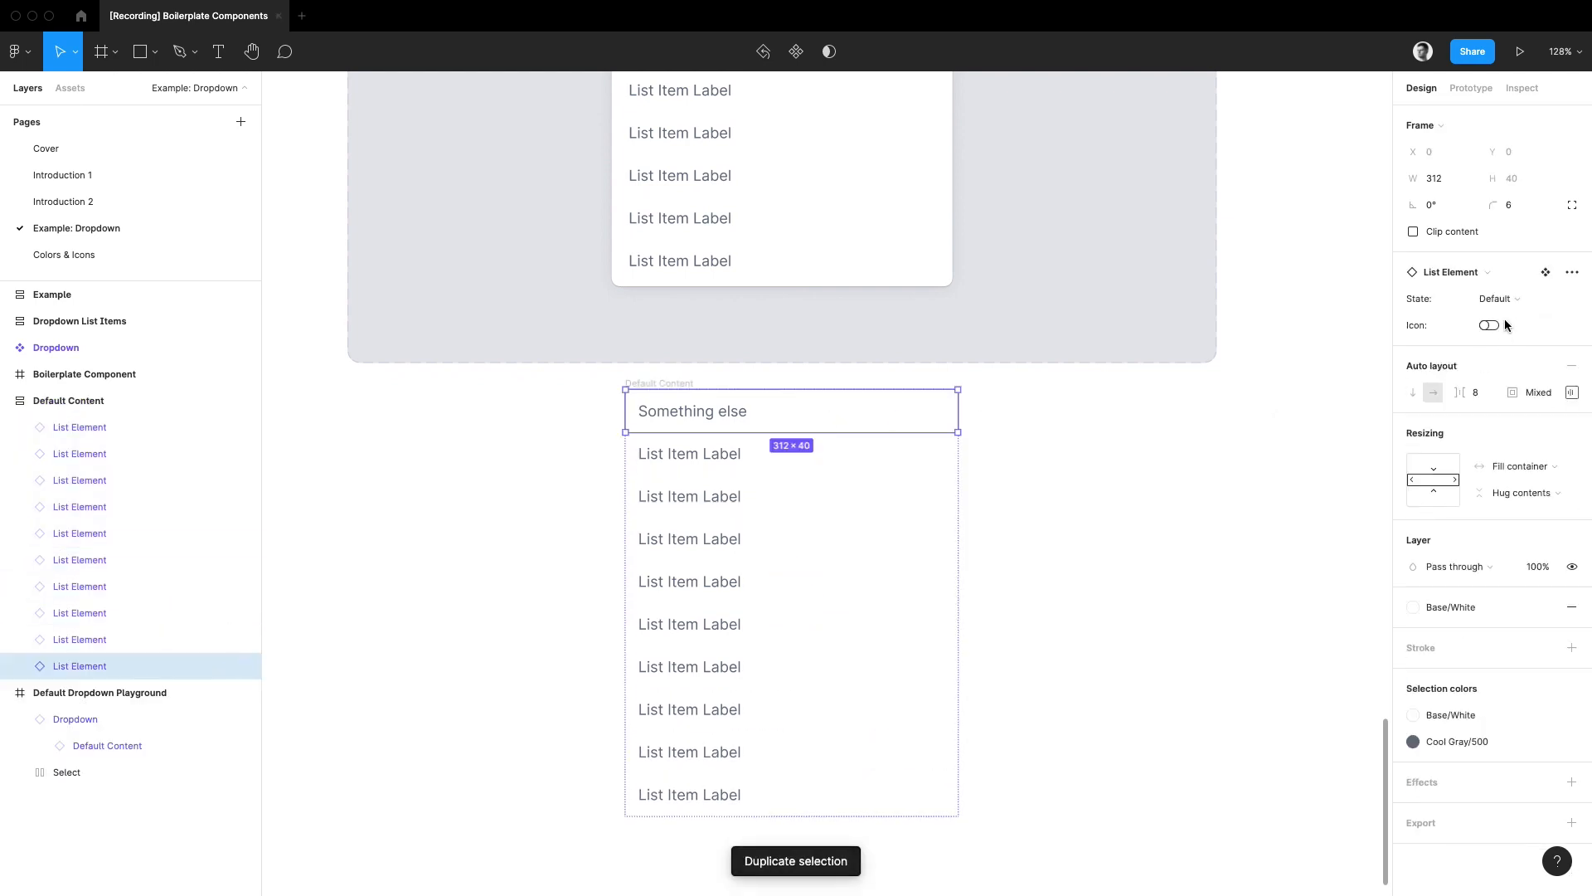
click(1487, 272)
click(1493, 431)
Step: Swap the third list element from the stack's end for a Heading and the one directly above it for a Divider
click(799, 701)
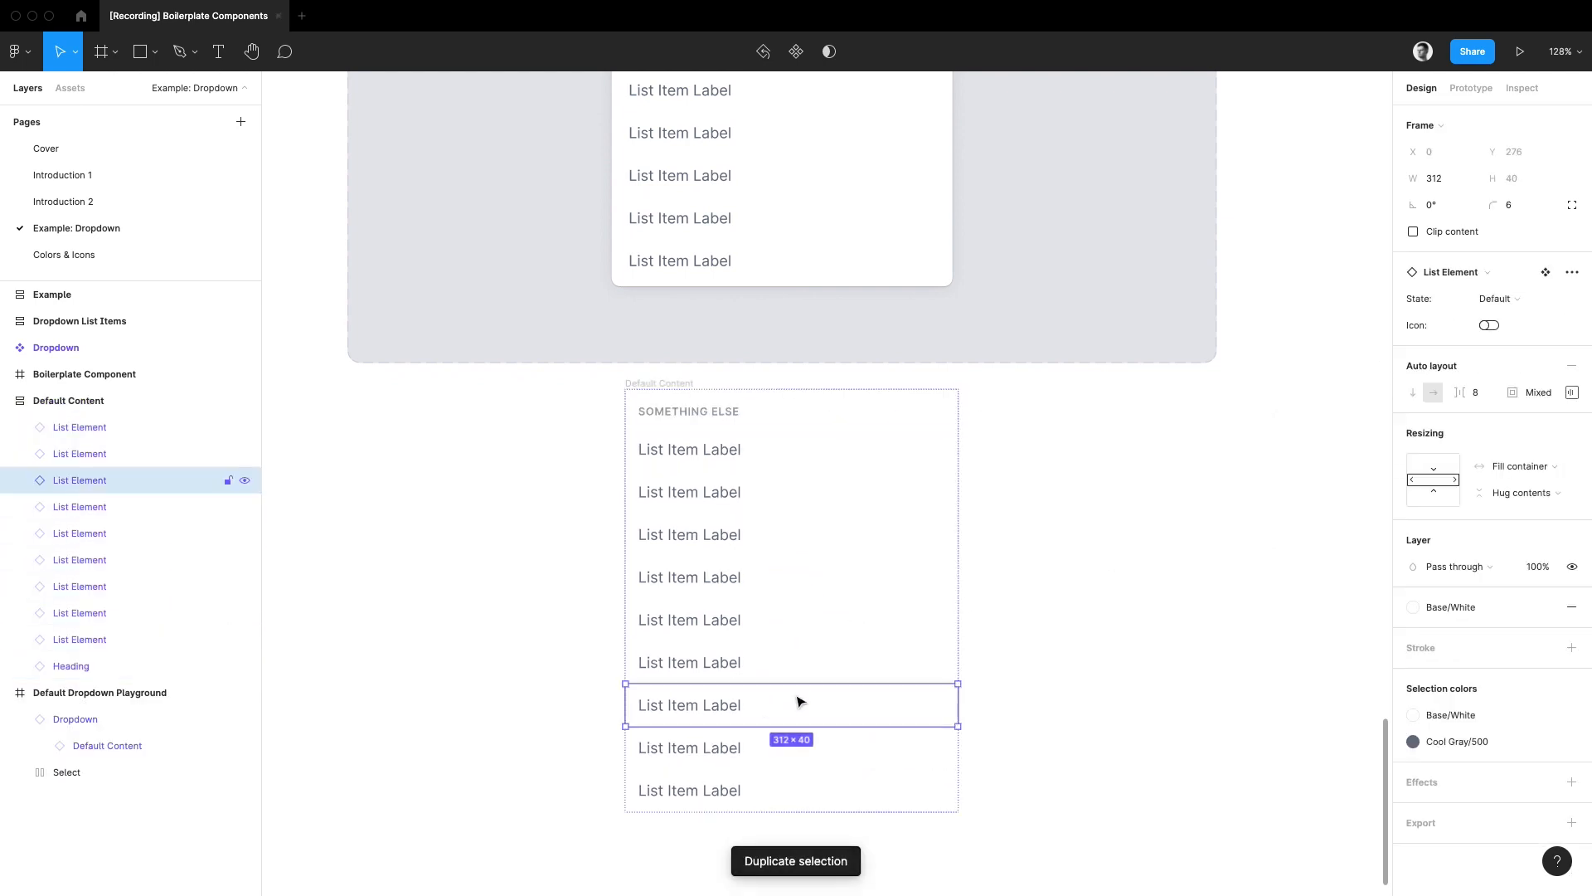
click(1461, 274)
click(1453, 501)
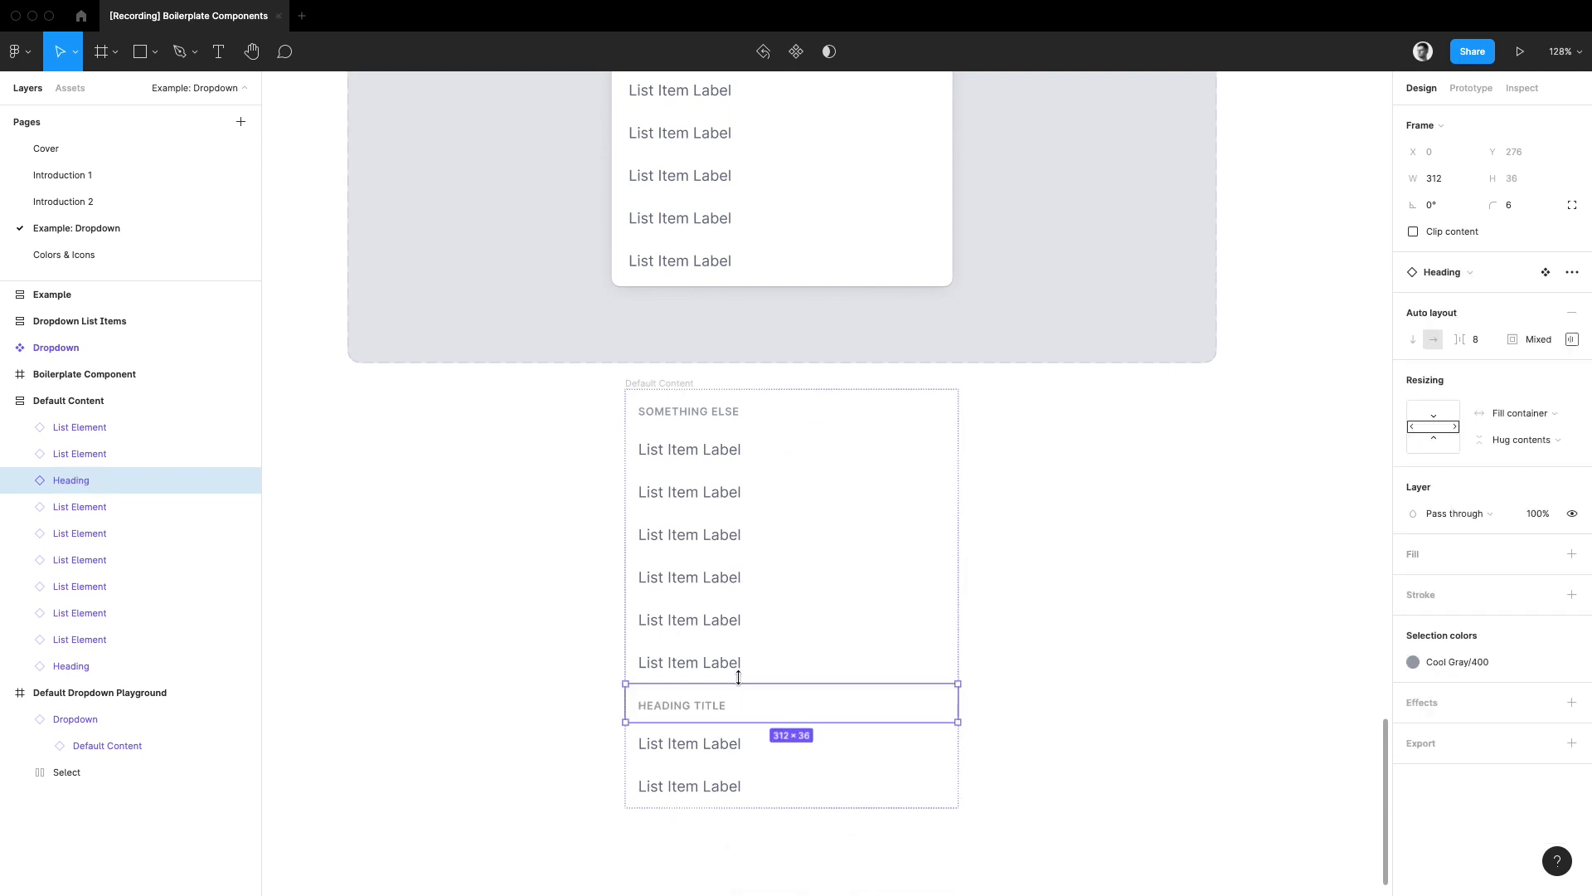
click(800, 662)
click(1485, 272)
click(1454, 432)
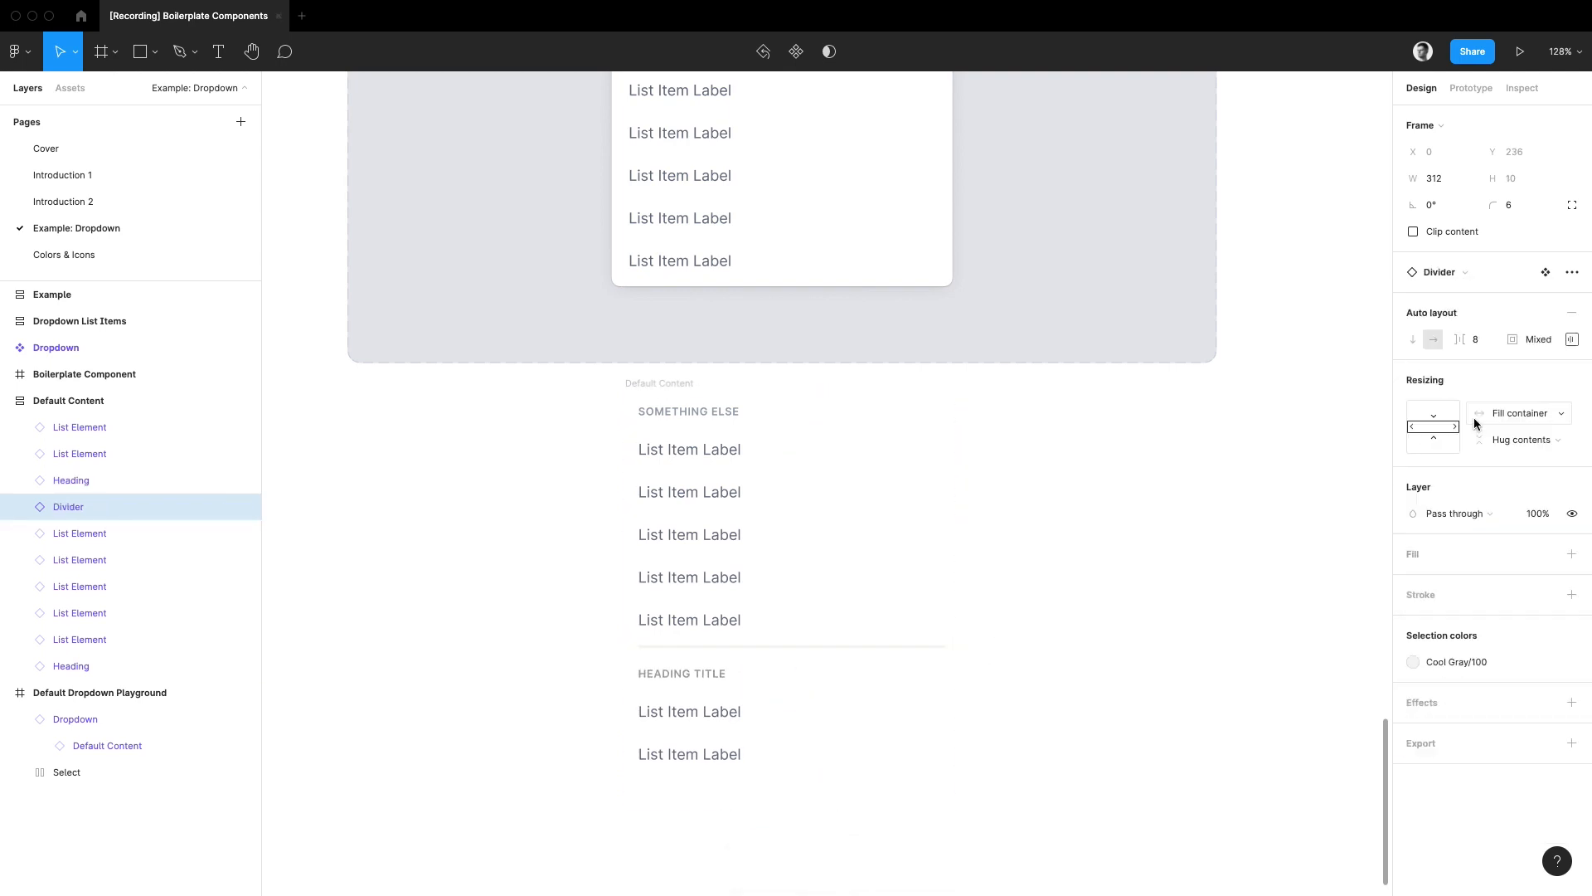
Step: Convert the detached Default Content frame into a local component and rename it Custom Content
click(659, 384)
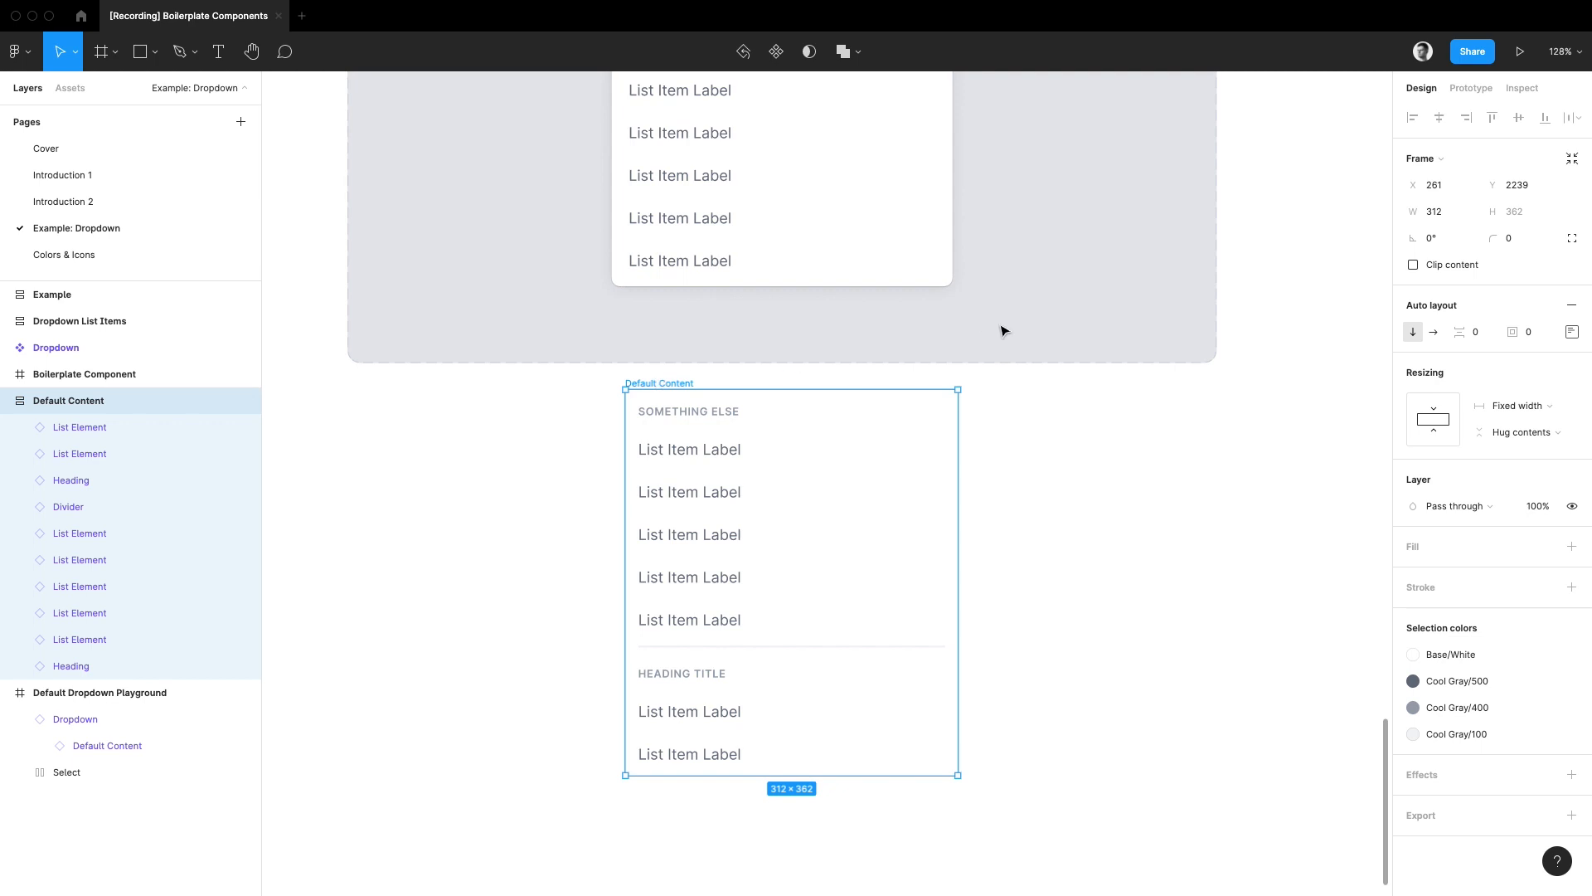
key(alt+l)
key(super+alt+k)
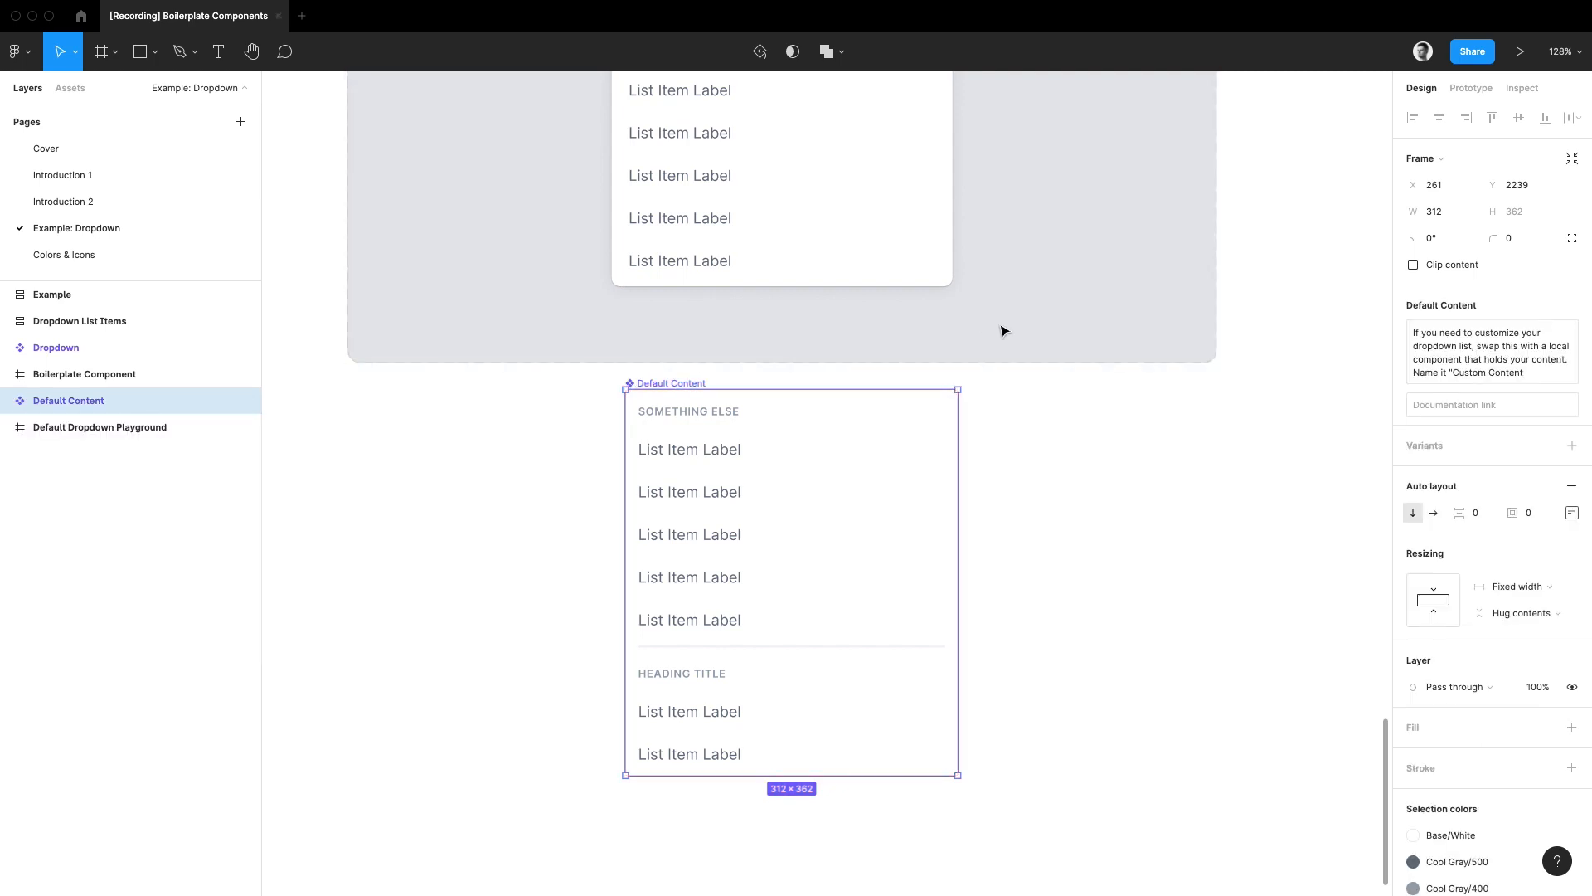
key(super+r)
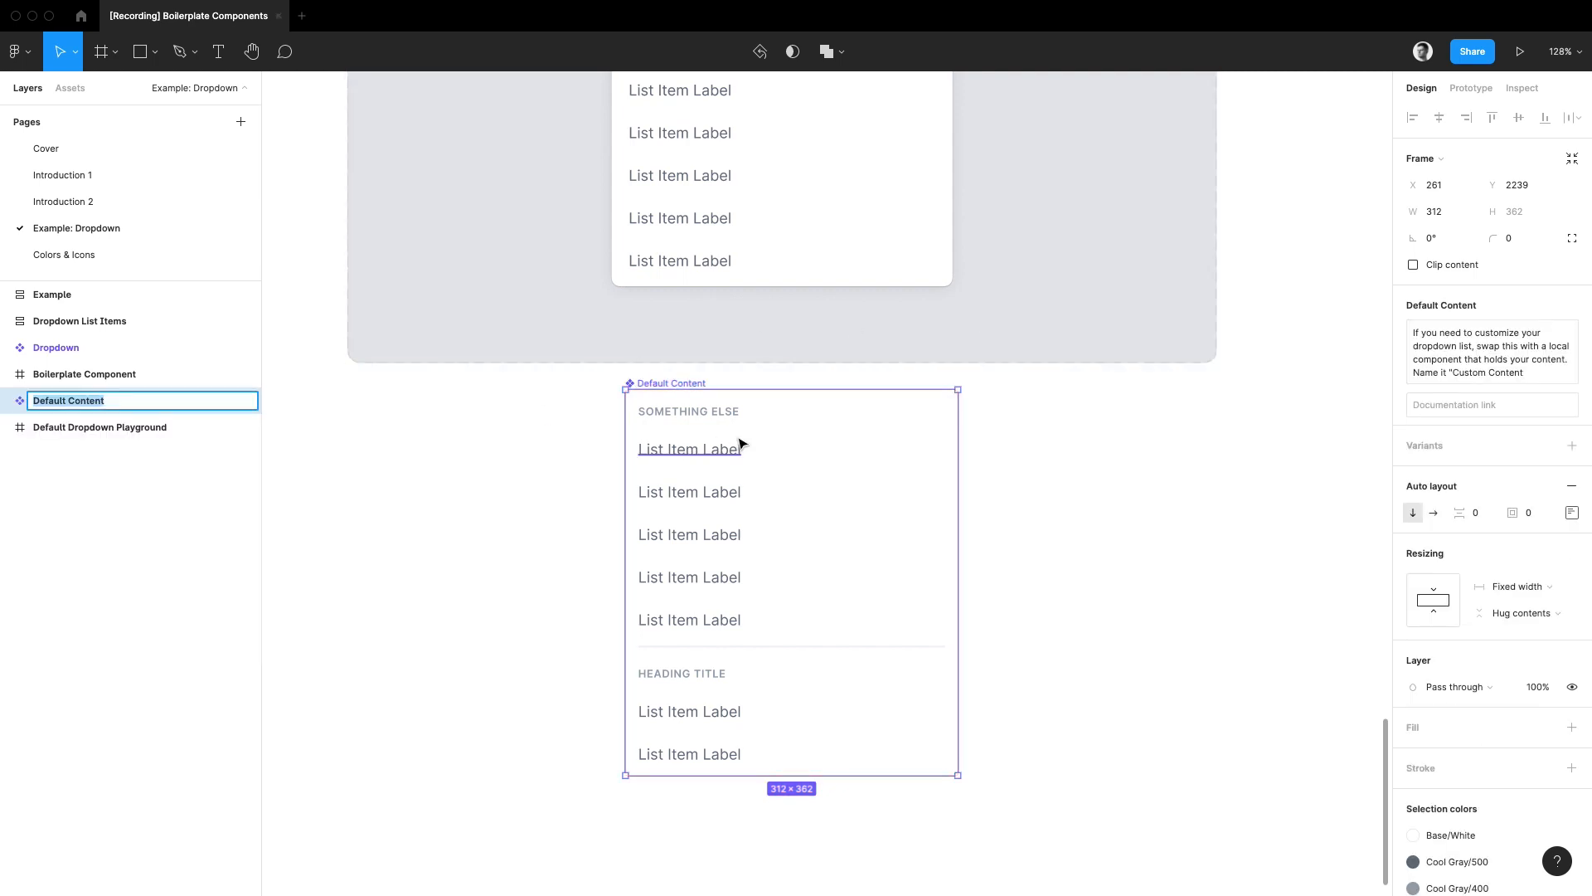
text(Custom Content)
key(Return)
Step: Clear the inherited description from the Custom Content component
triple_click(1534, 346)
key(BackSpace)
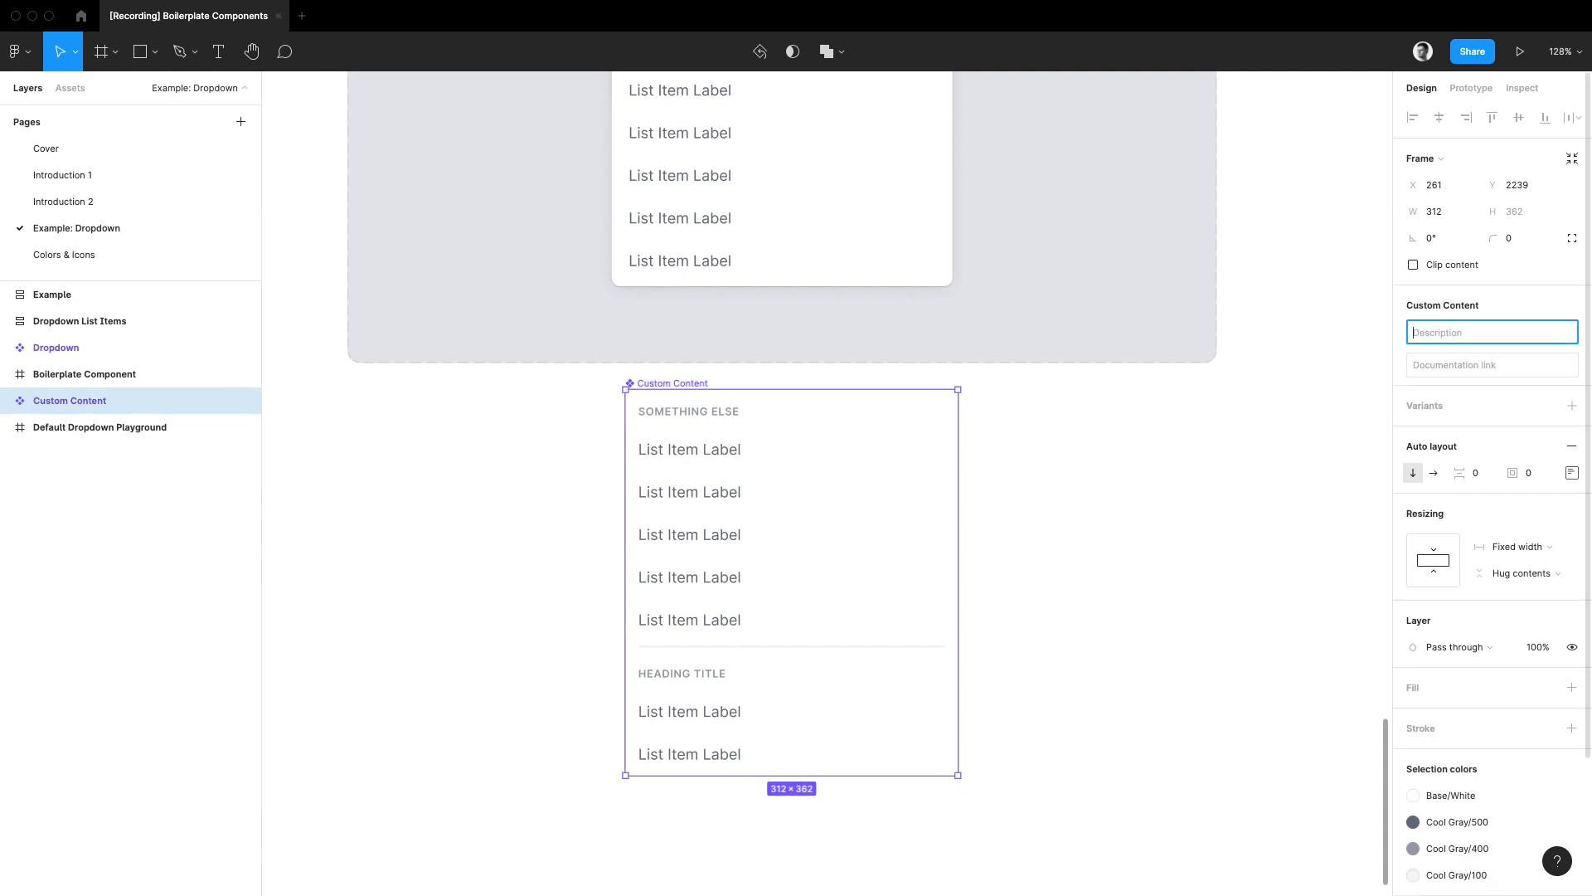
click(753, 165)
Step: Swap the Default Content nested in the playground's Dropdown instance for the local Custom Content component
scroll(753, 165, up, 5)
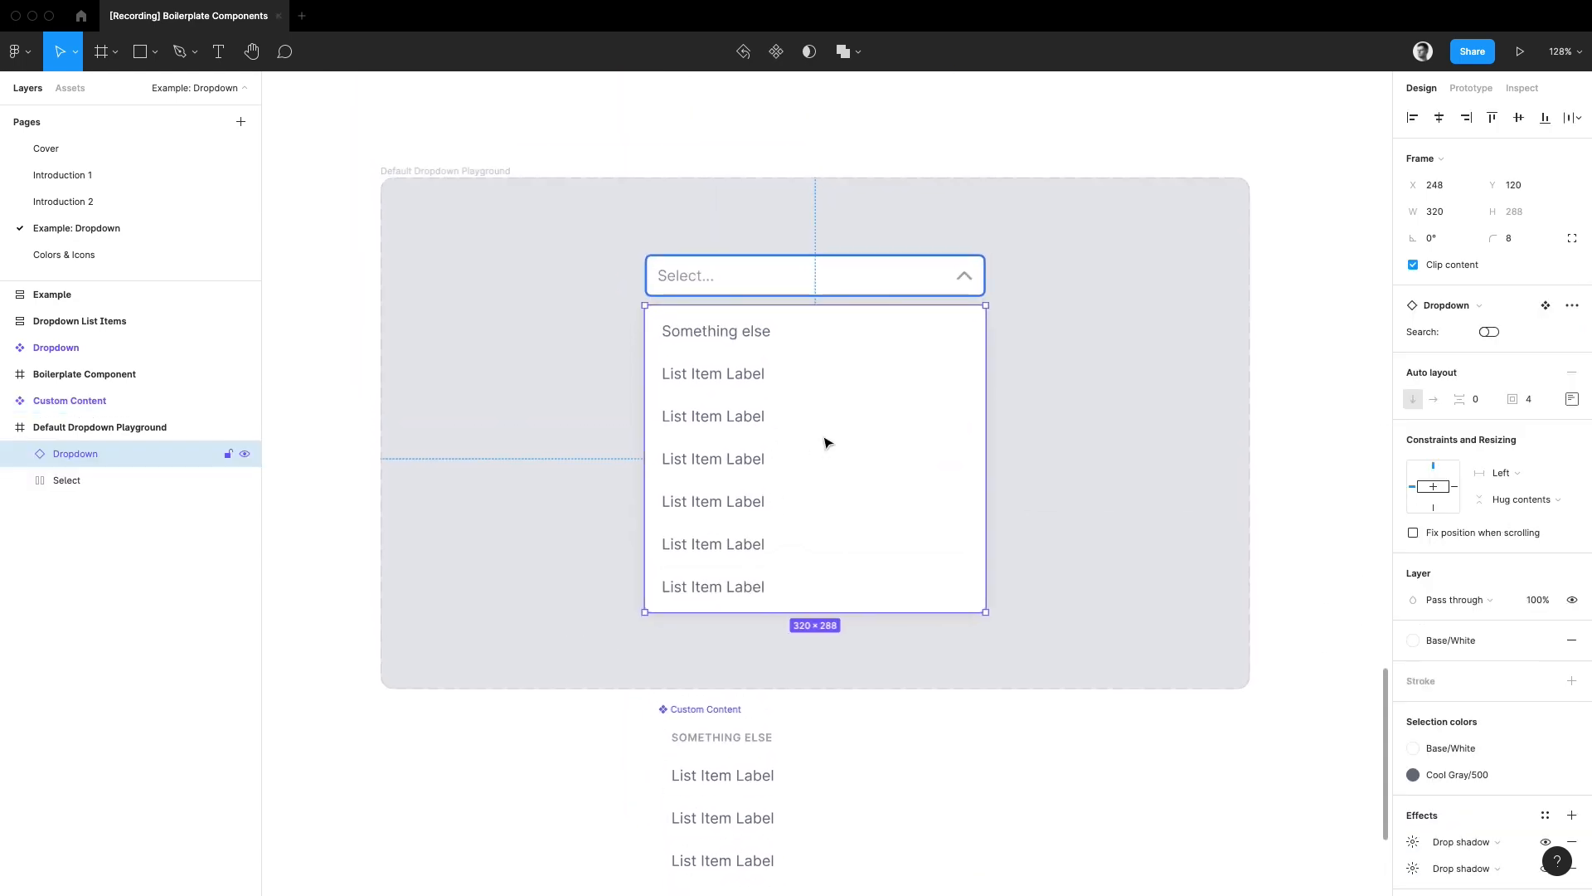
double_click(830, 413)
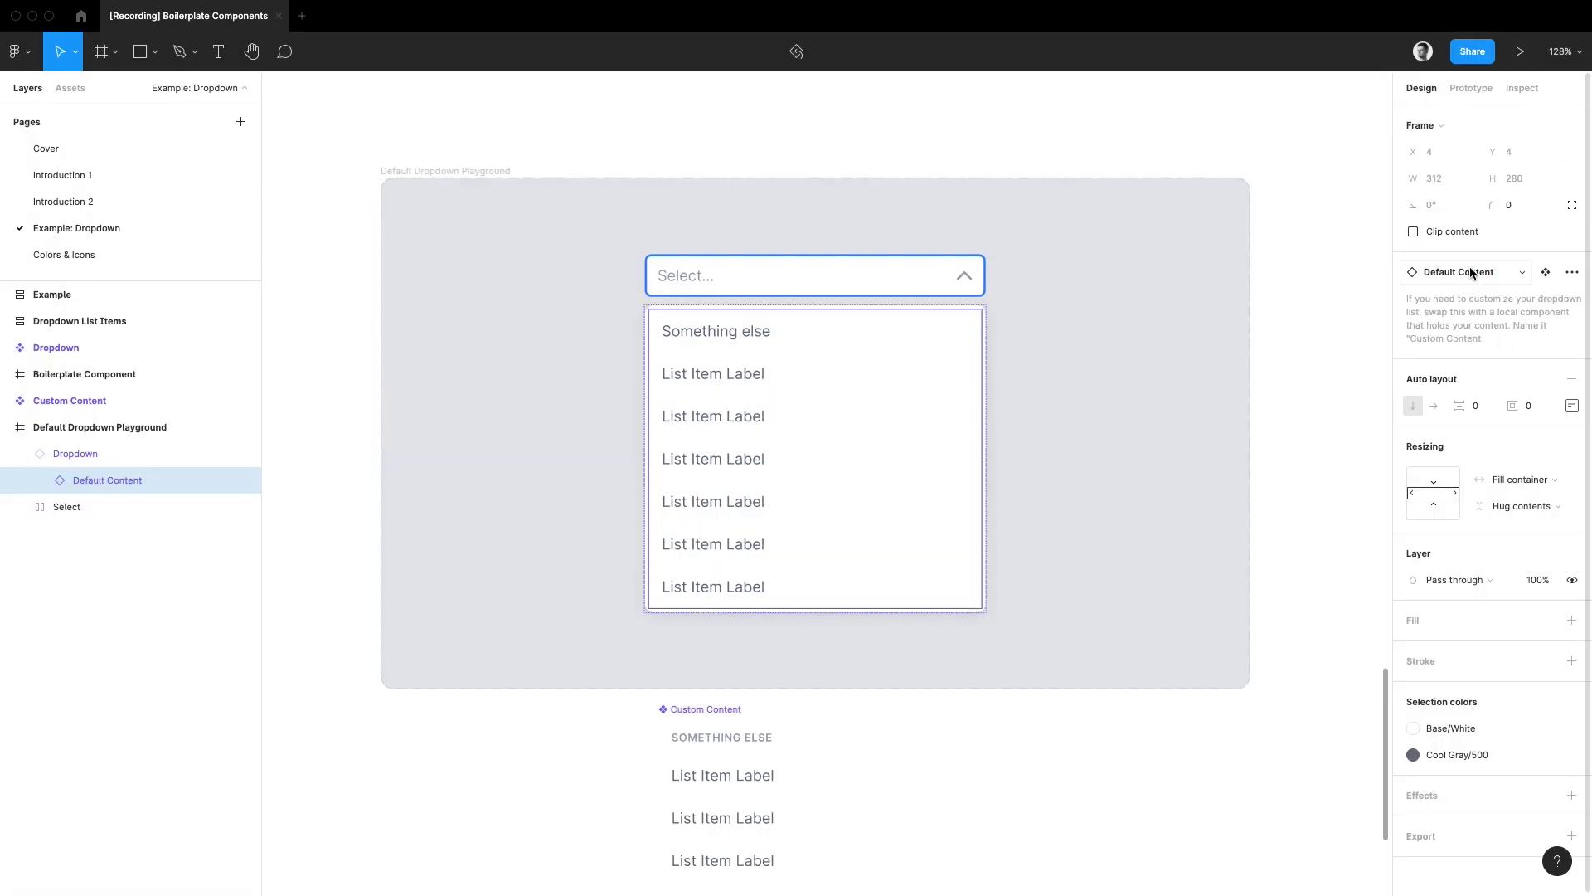
click(1469, 272)
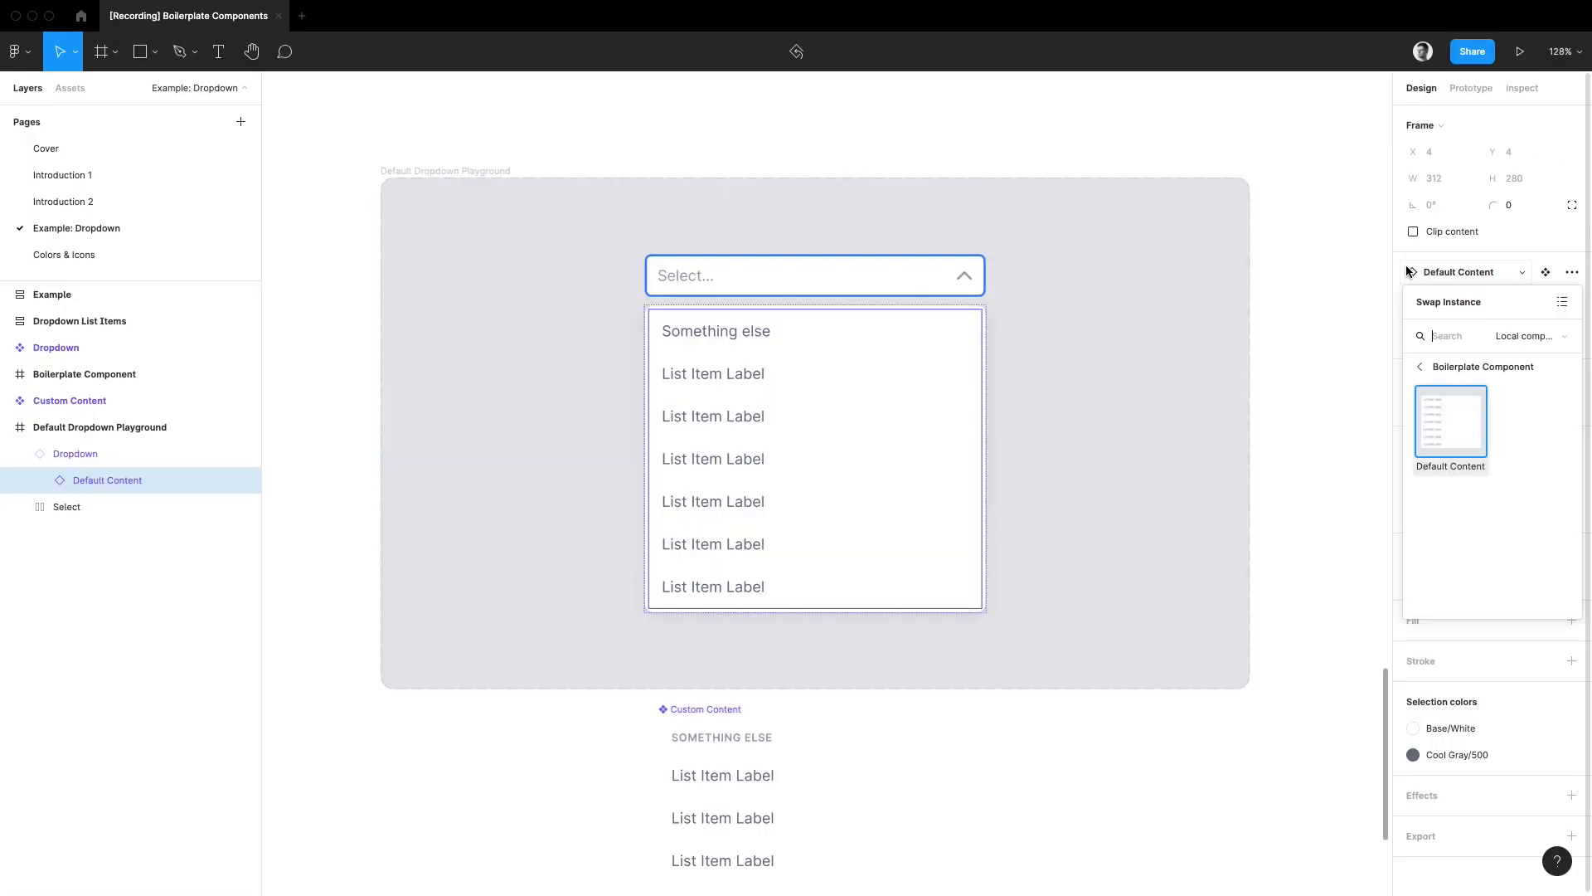
click(1454, 367)
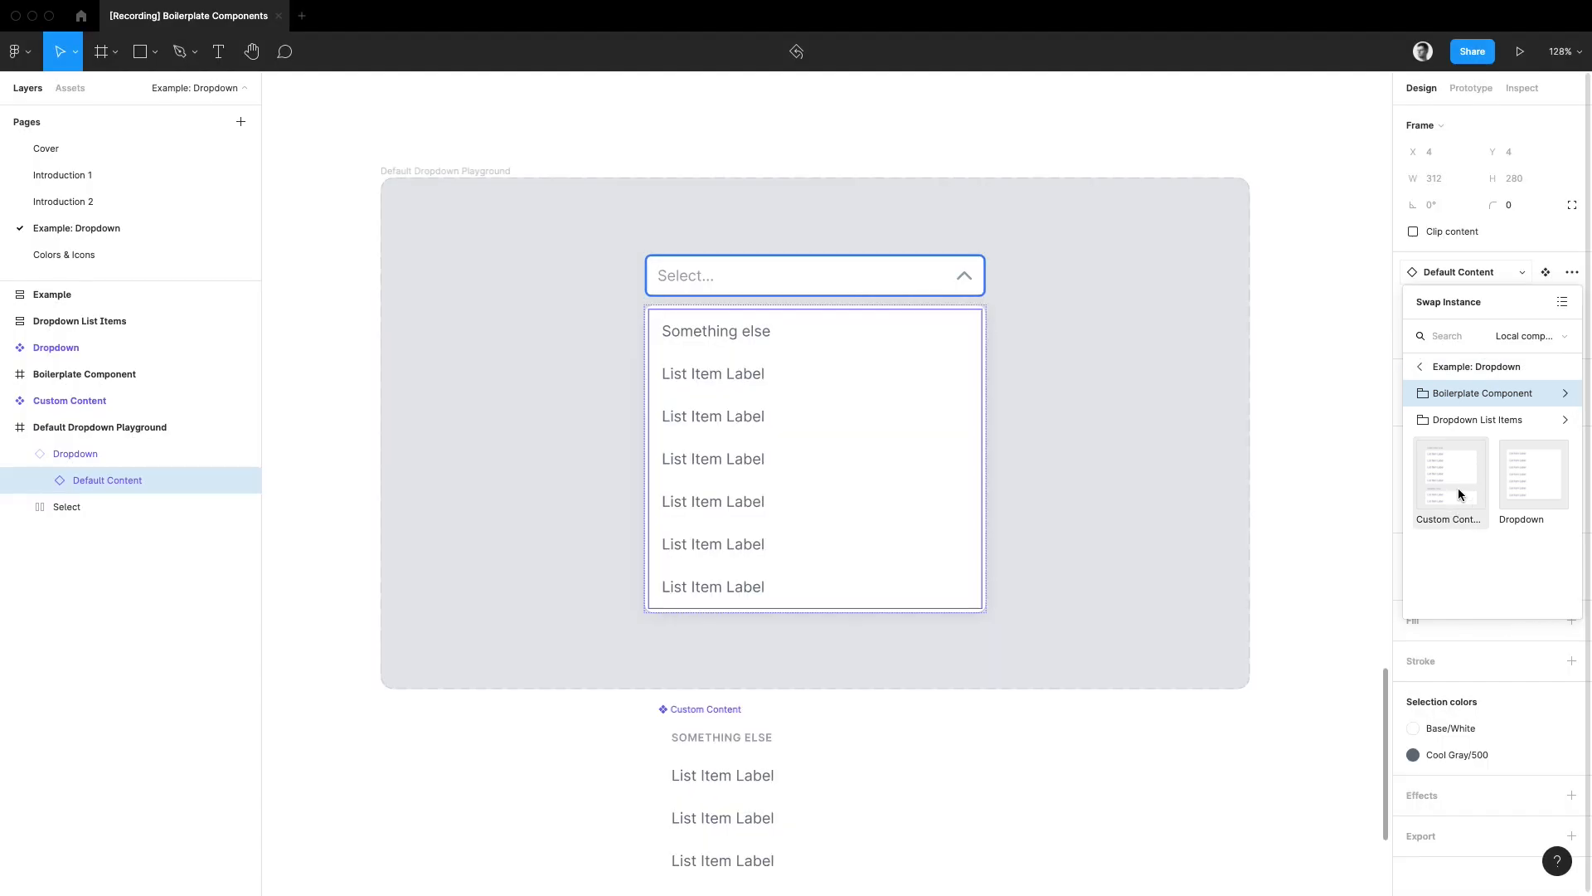
click(1458, 491)
click(1251, 451)
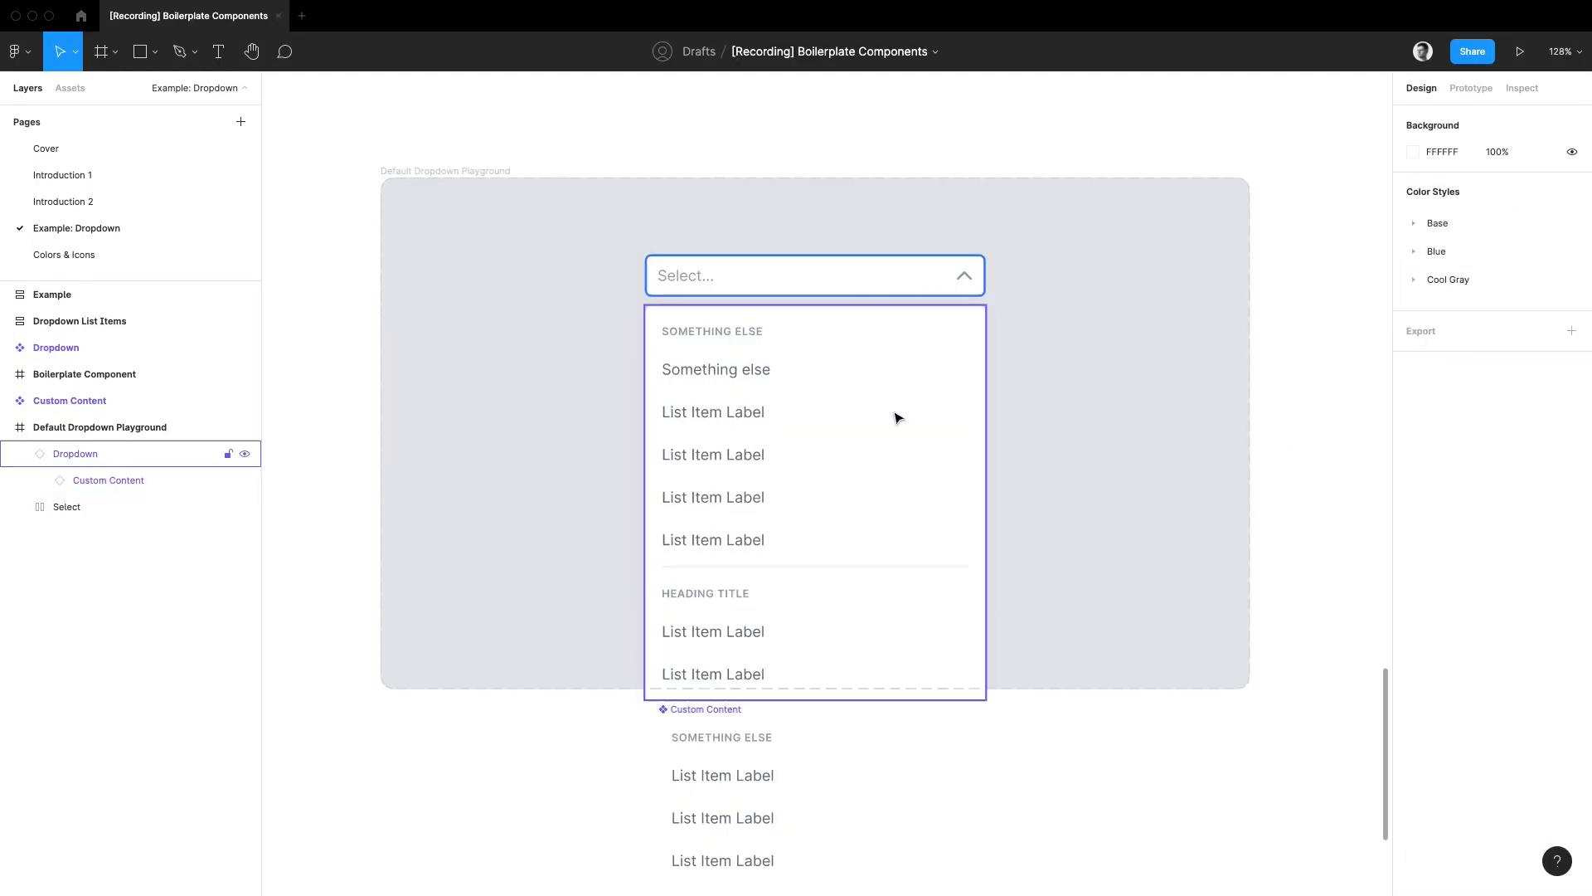
Step: Move the Select field and the Dropdown instance up together inside the playground frame, with the dropdown at about Y 79
click(894, 413)
shift+click(860, 290)
drag(894, 462, 894, 419)
click(1096, 418)
Step: Try an auto layout padding of 16 on the Dropdown's Search=False variant and undo it
scroll(1093, 466, down, 10)
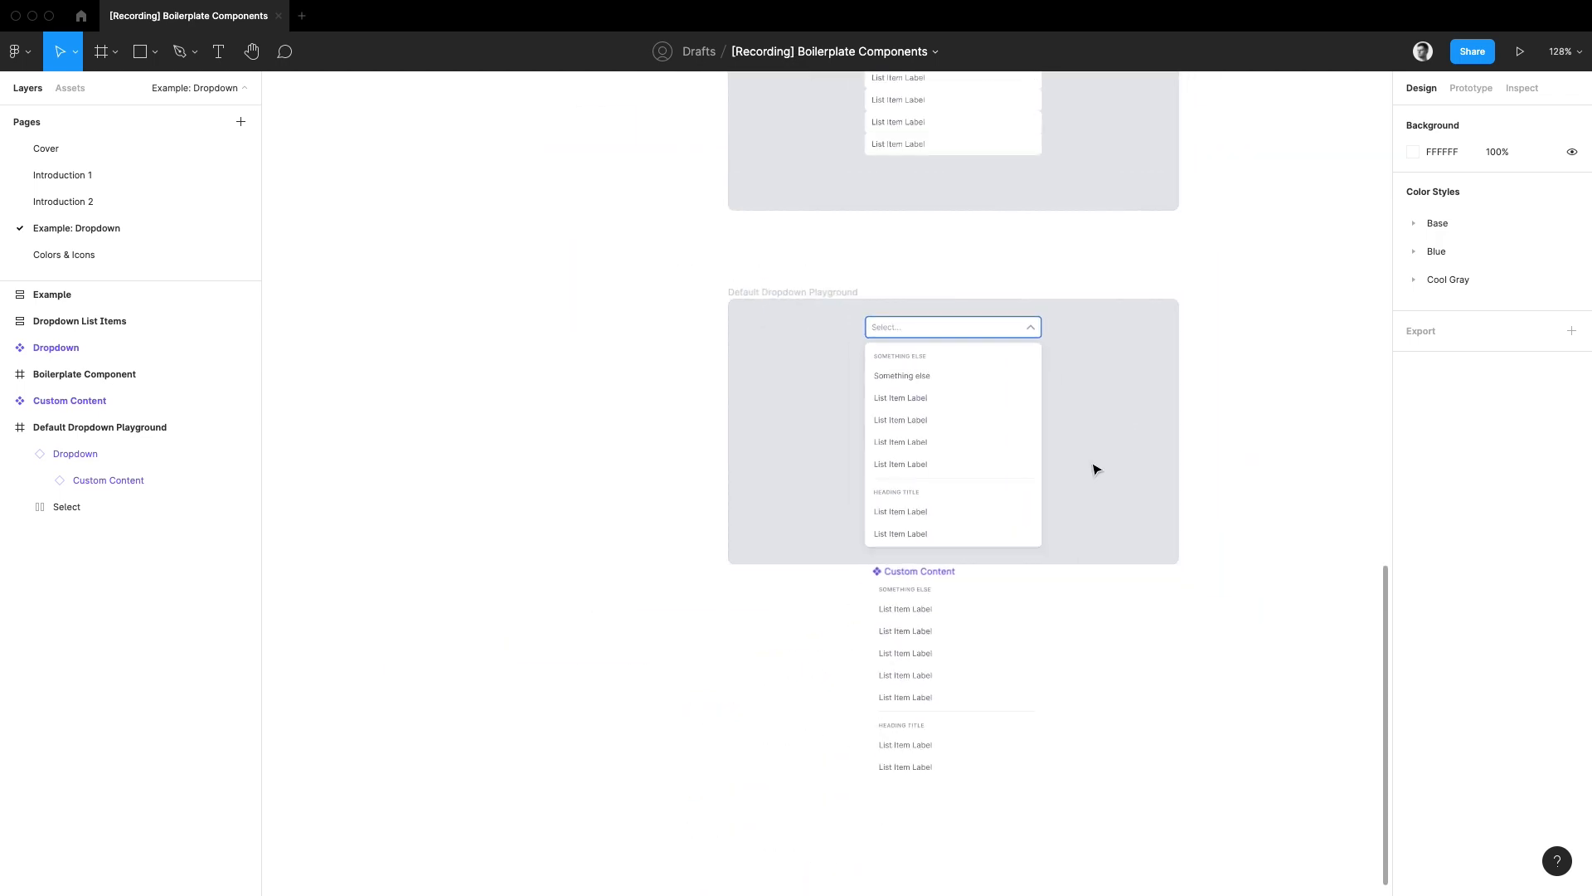
scroll(1039, 543, up, 1)
mouse_move(999, 699)
mouse_down()
mouse_move(1030, 398)
mouse_move(958, 275)
mouse_up()
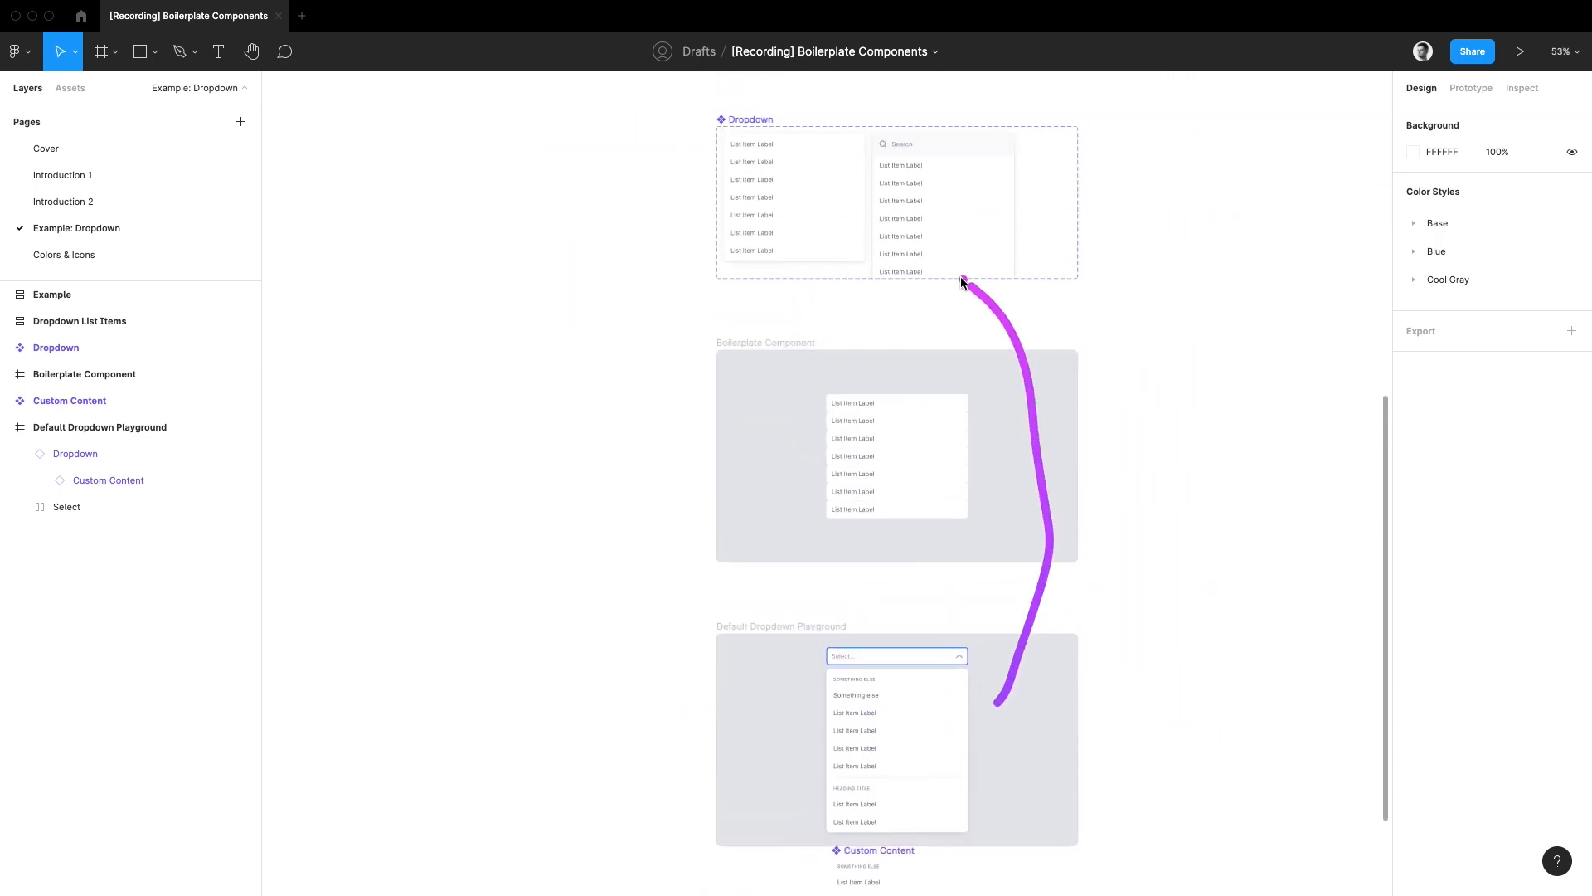
click(818, 223)
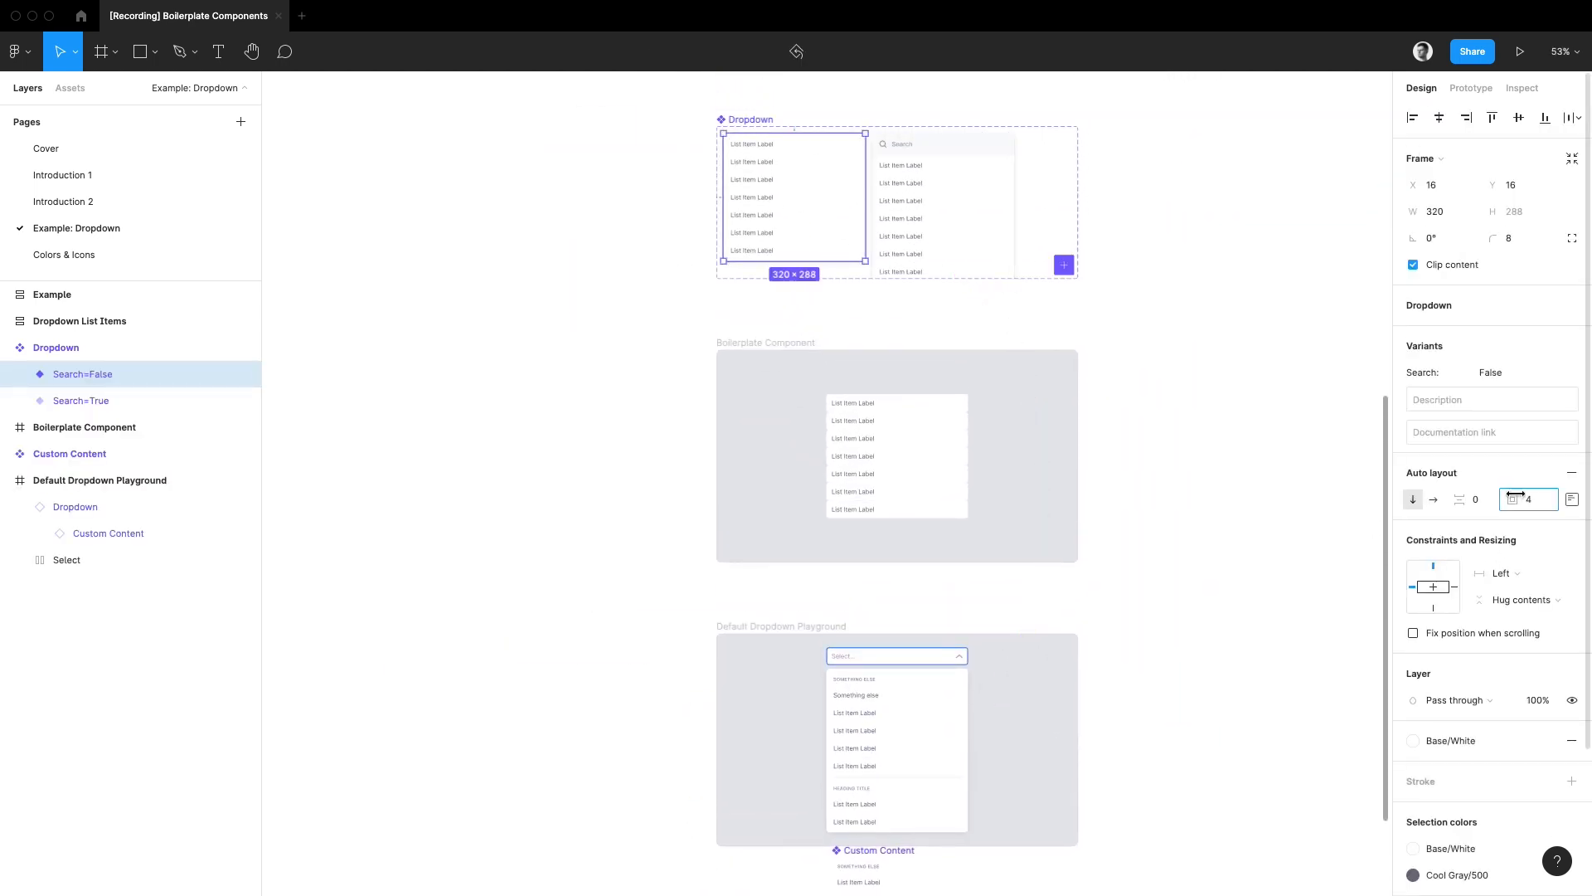
mouse_move(1515, 498)
mouse_down()
mouse_move(1533, 496)
mouse_move(1503, 491)
mouse_move(1533, 489)
mouse_up()
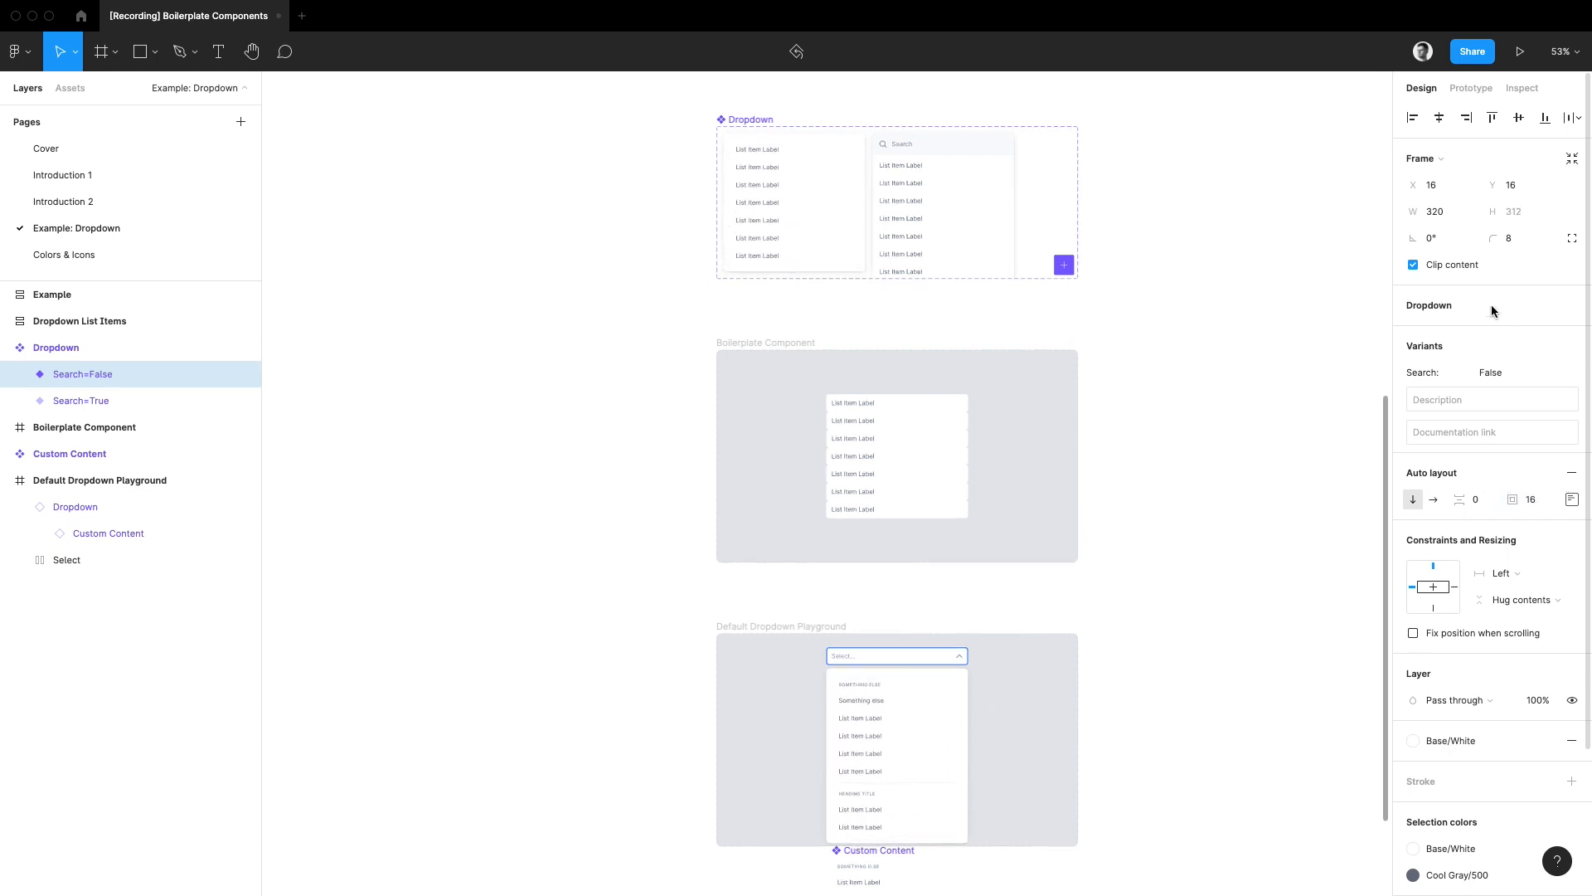
key(super+z)
mouse_move(1492, 239)
mouse_down()
mouse_move(51, 241)
mouse_move(1504, 252)
mouse_up()
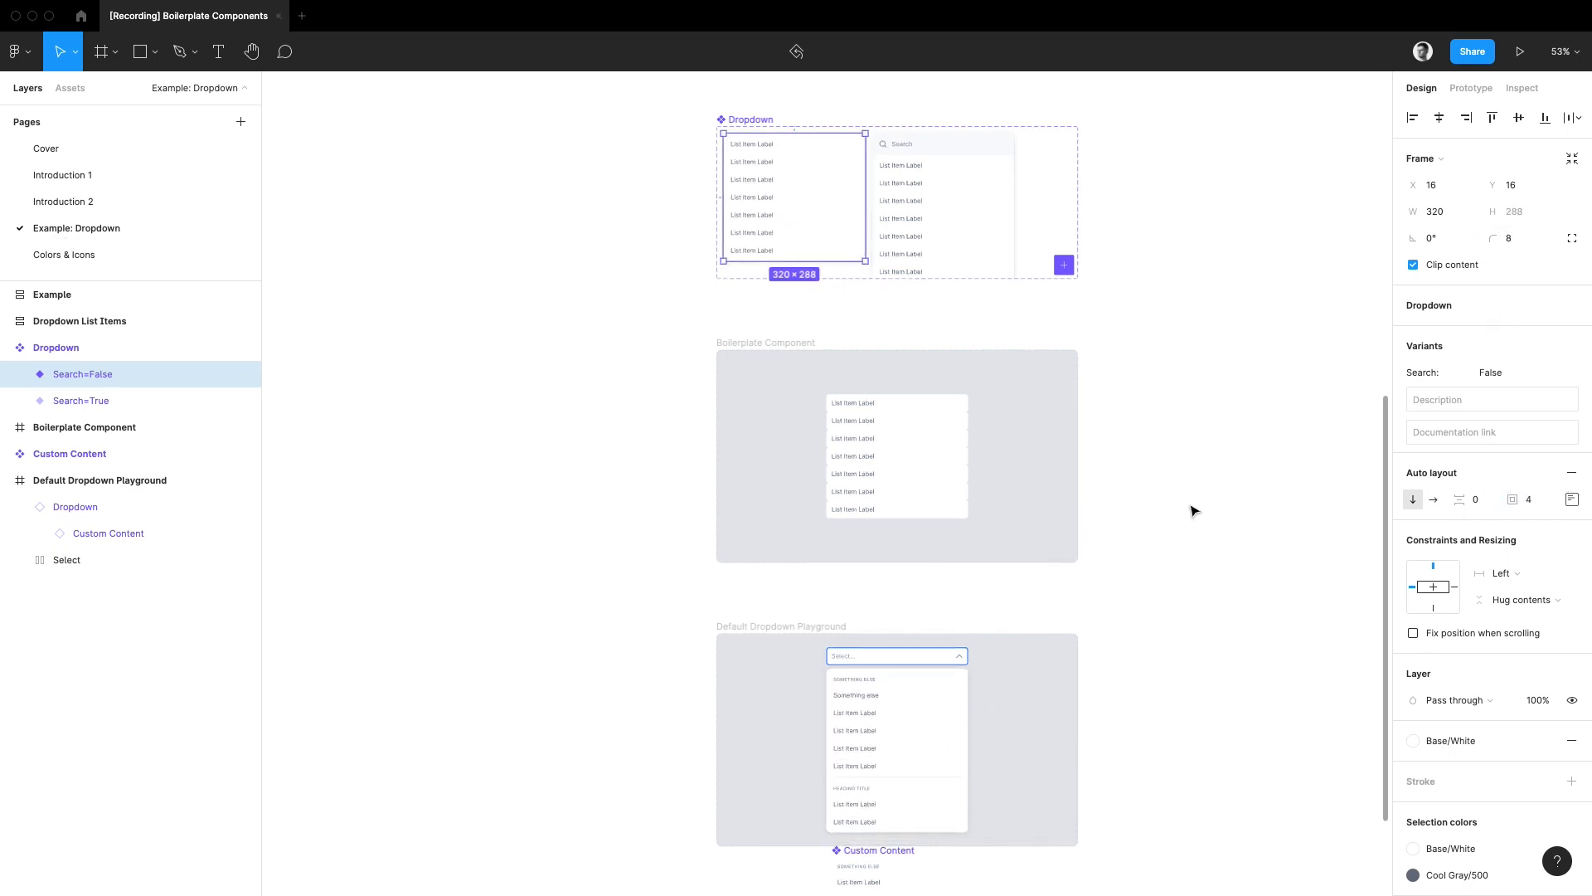
Step: Inspect the lower Heading and the Divider above it inside the Custom Content component
drag(1076, 701, 1069, 343)
scroll(901, 721, up, 5)
click(881, 541)
click(883, 539)
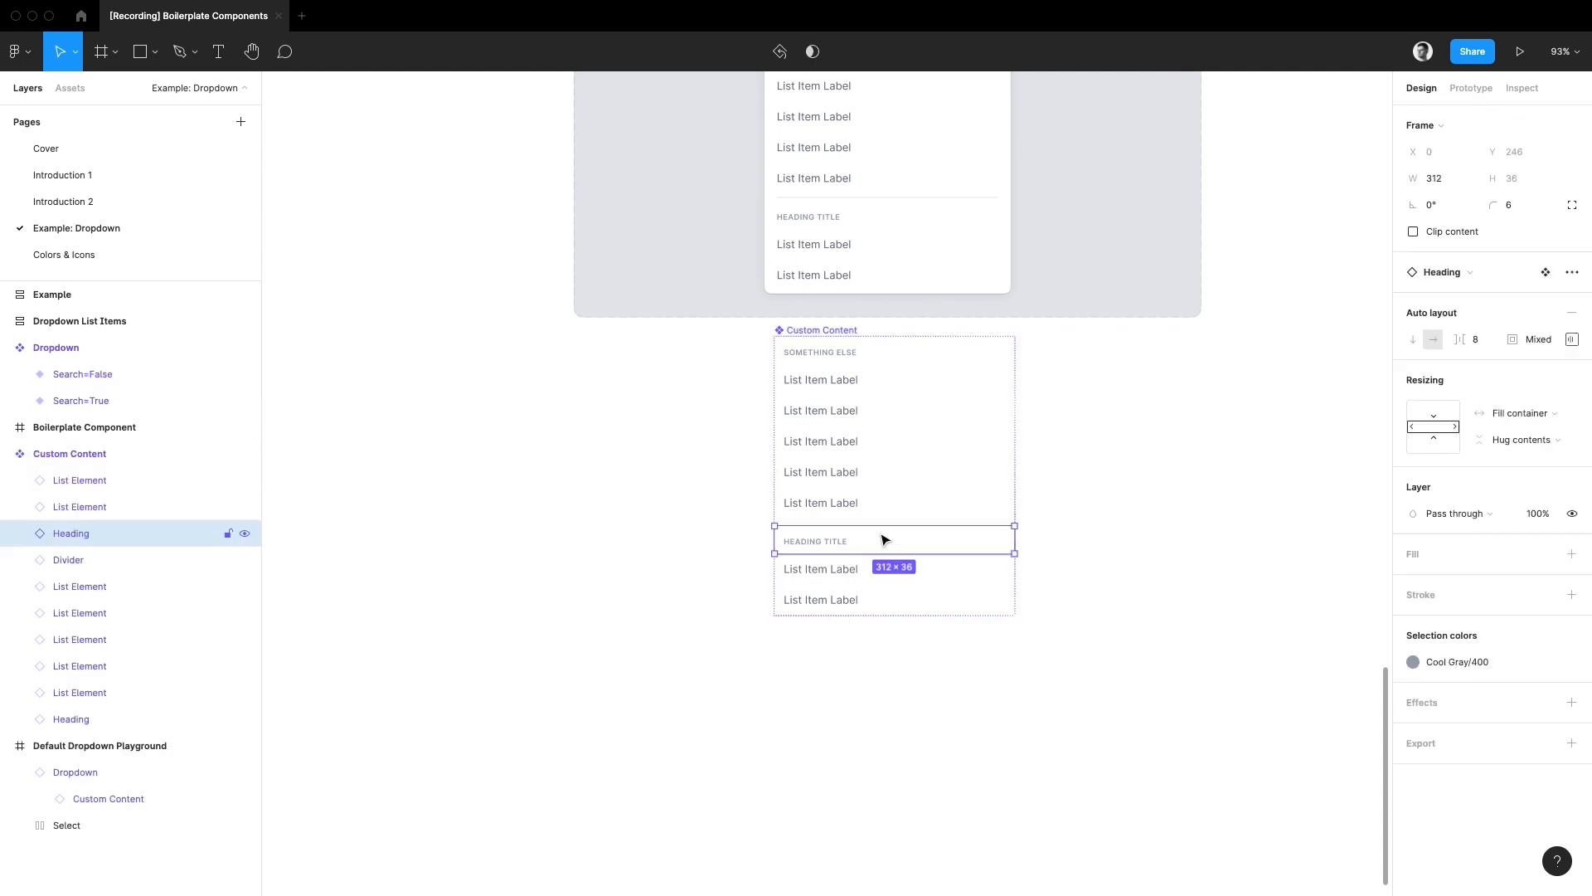
mouse_move(891, 528)
mouse_down()
mouse_move(898, 439)
mouse_move(910, 527)
mouse_up()
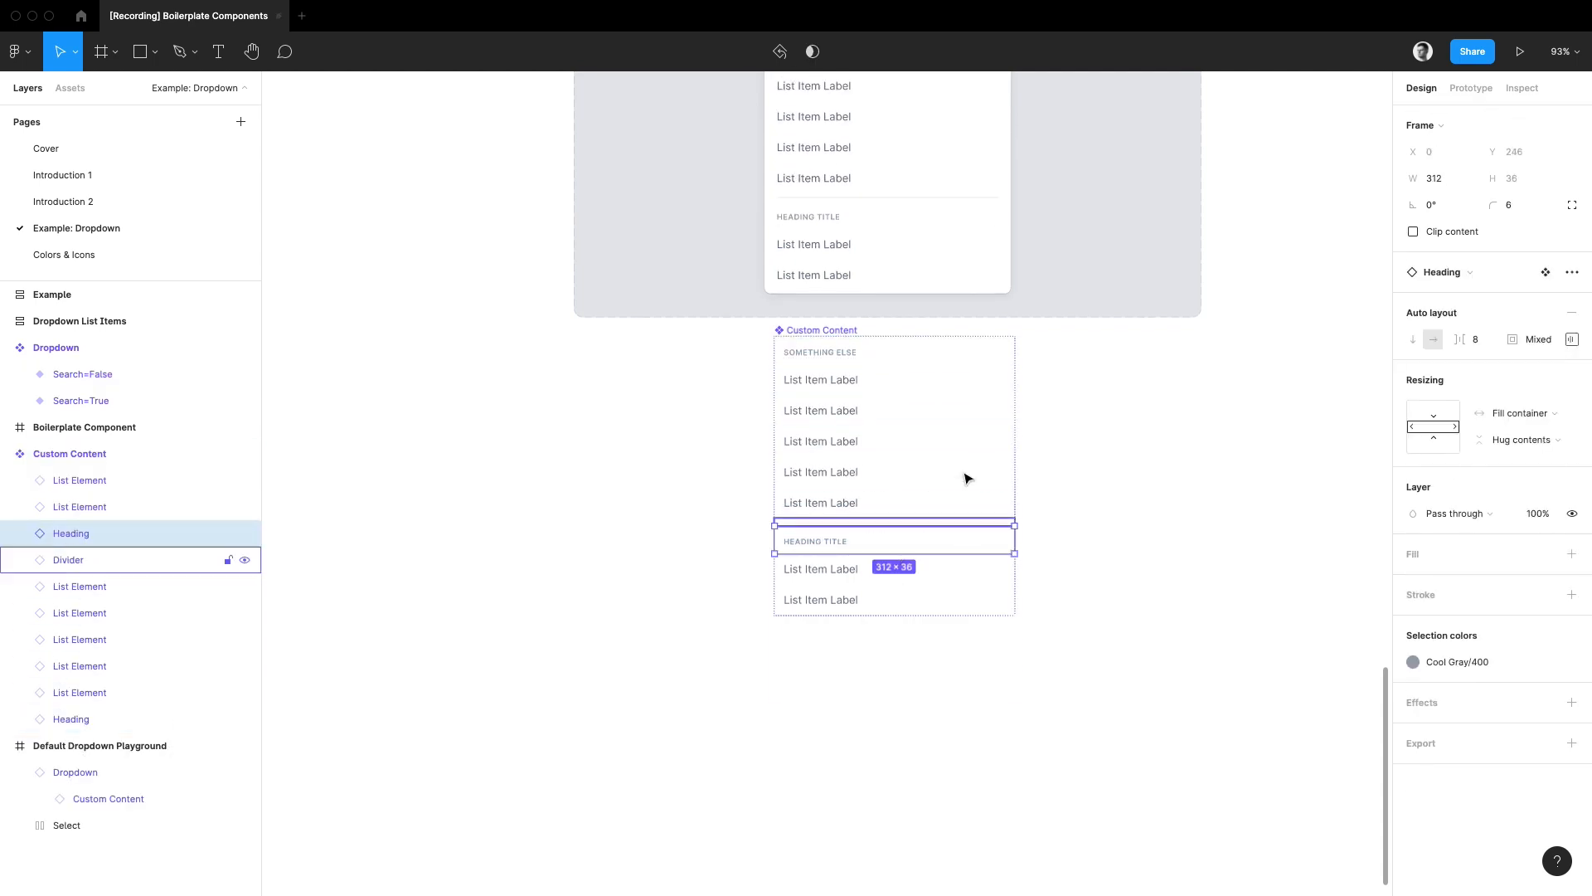
drag(962, 448, 929, 622)
click(1094, 526)
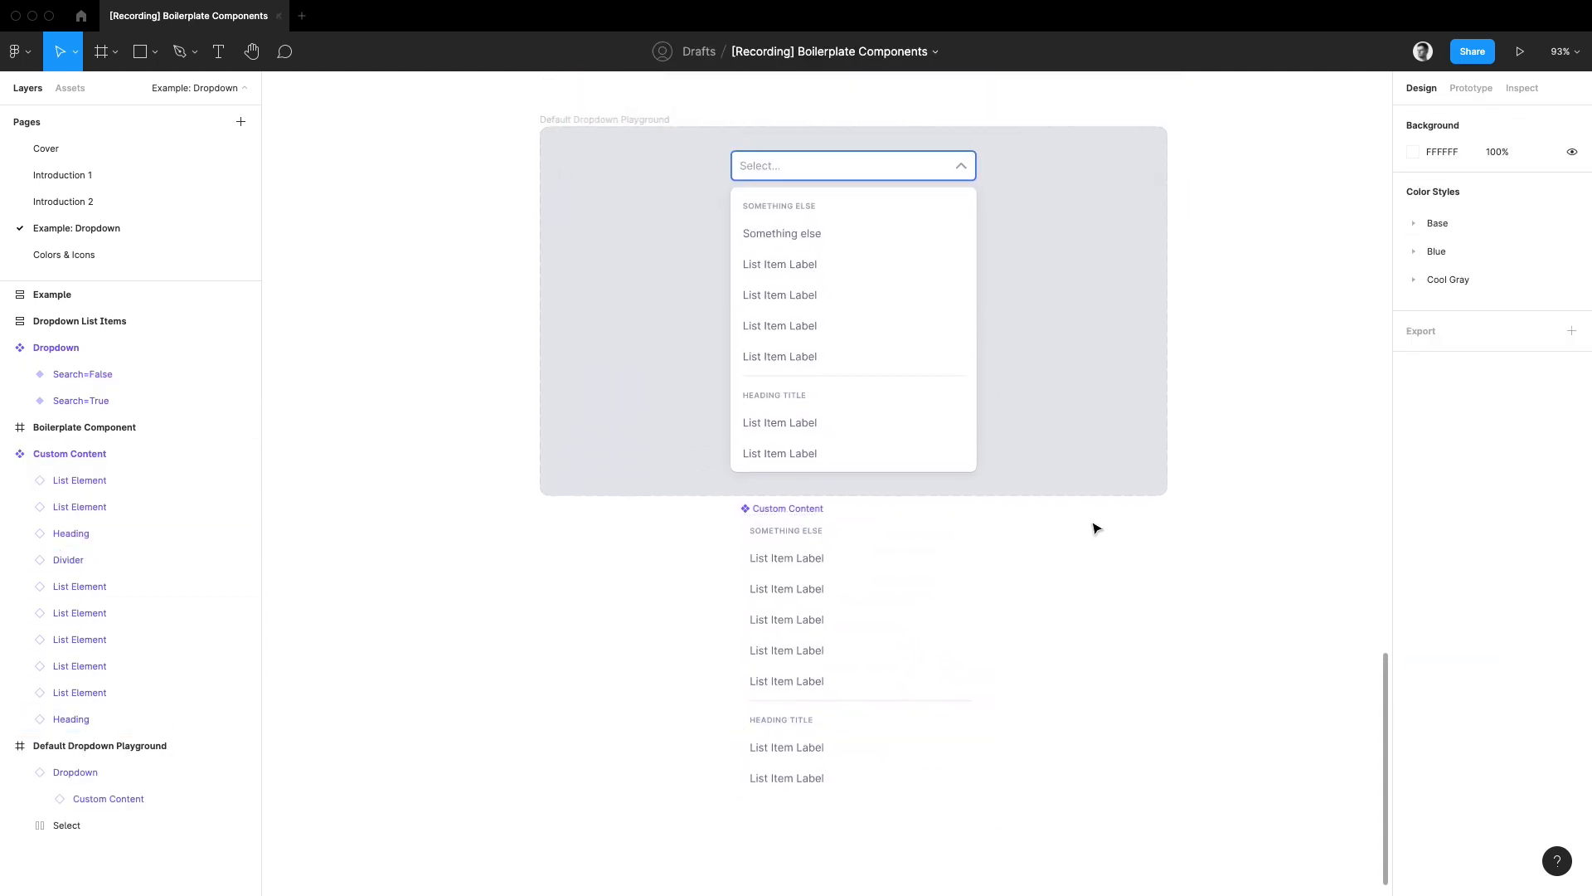
Step: Delete the local Custom Content main component below the playground frame
click(776, 509)
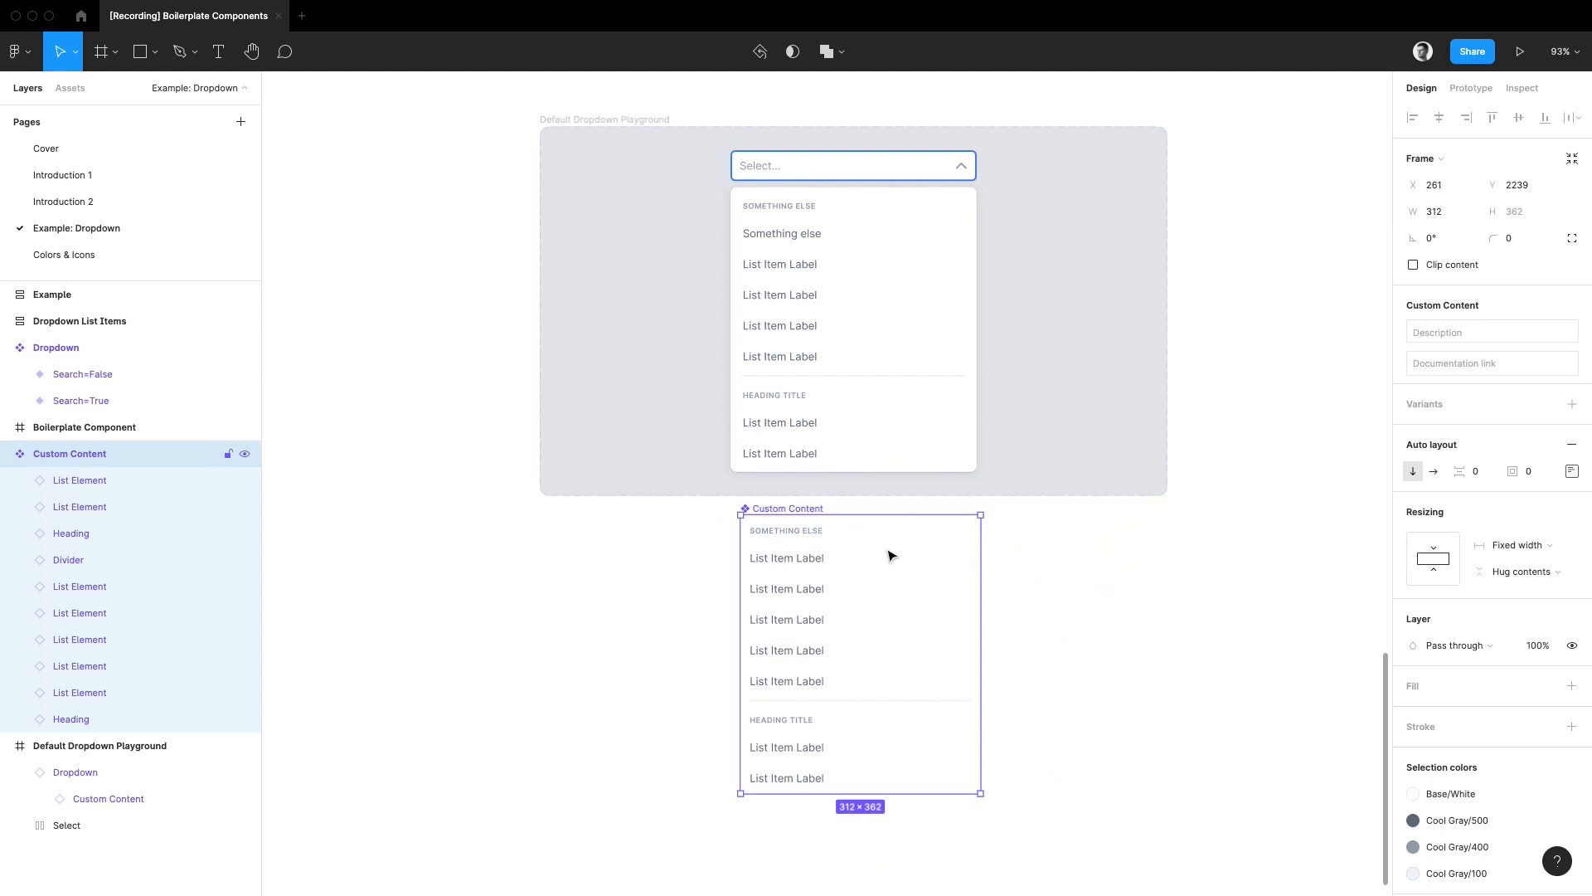
key(Delete)
Step: Place a copy of the dropdown's nested Custom Content instance below the playground frame and restore its main component from it
click(856, 320)
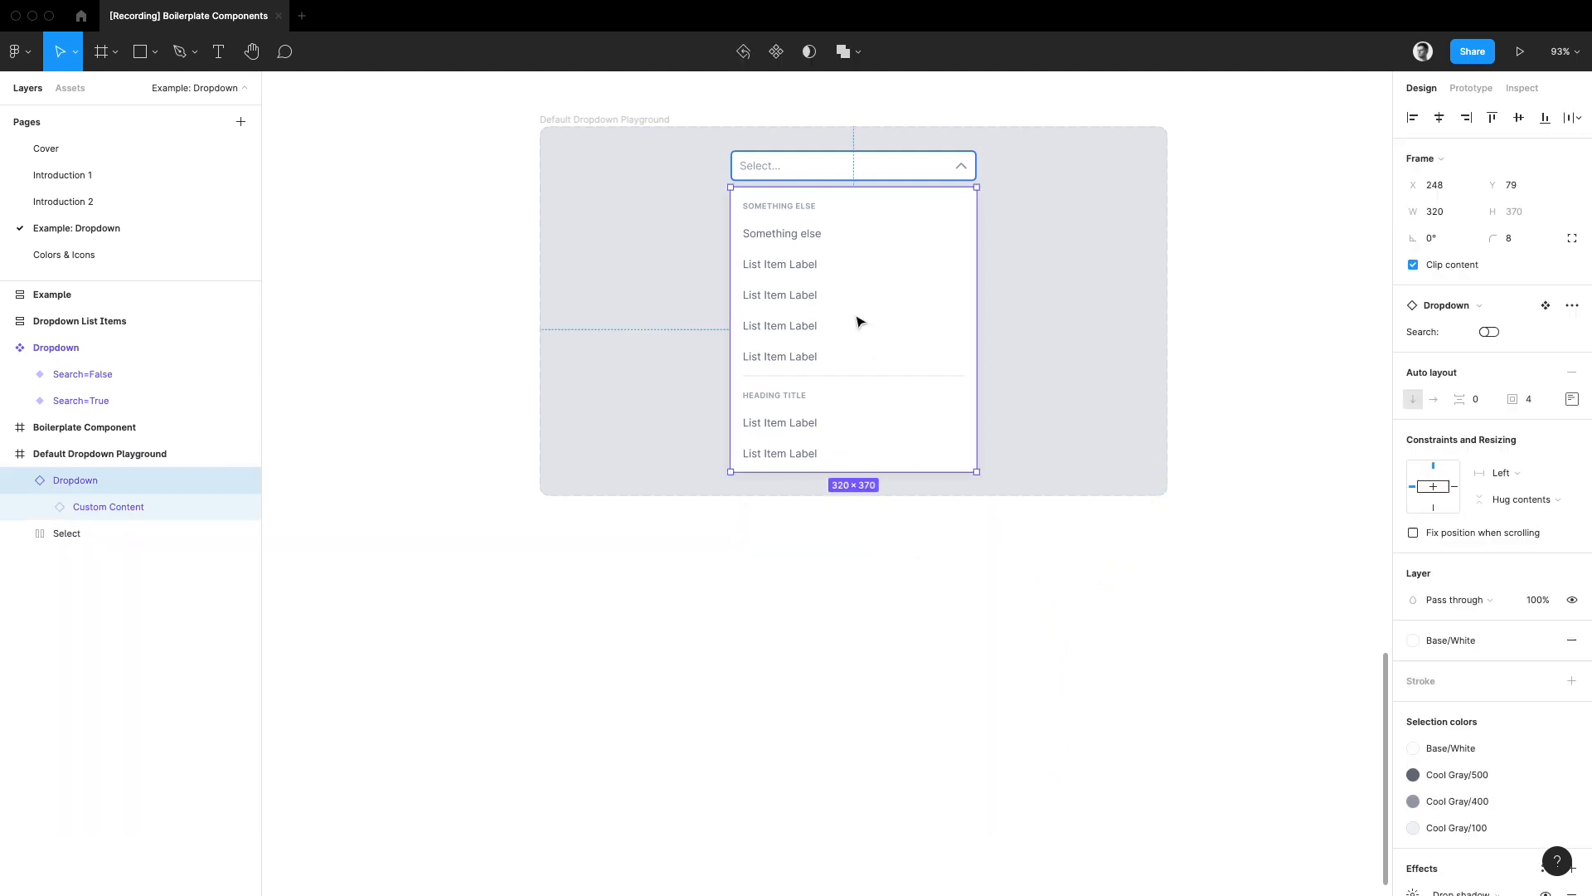
click(857, 320)
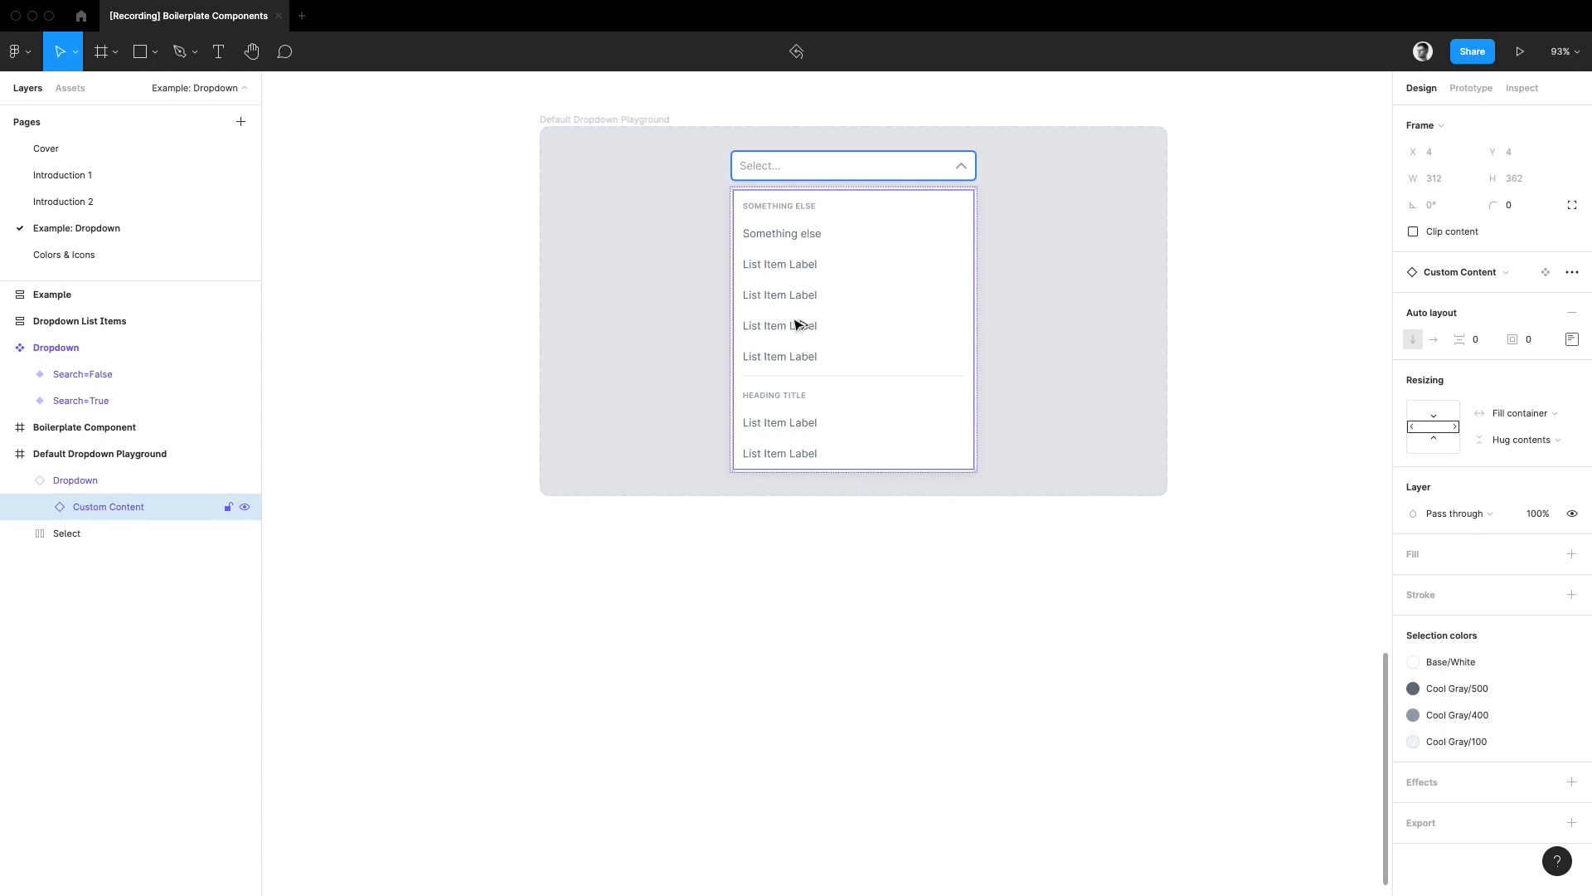
drag(799, 324, 774, 602)
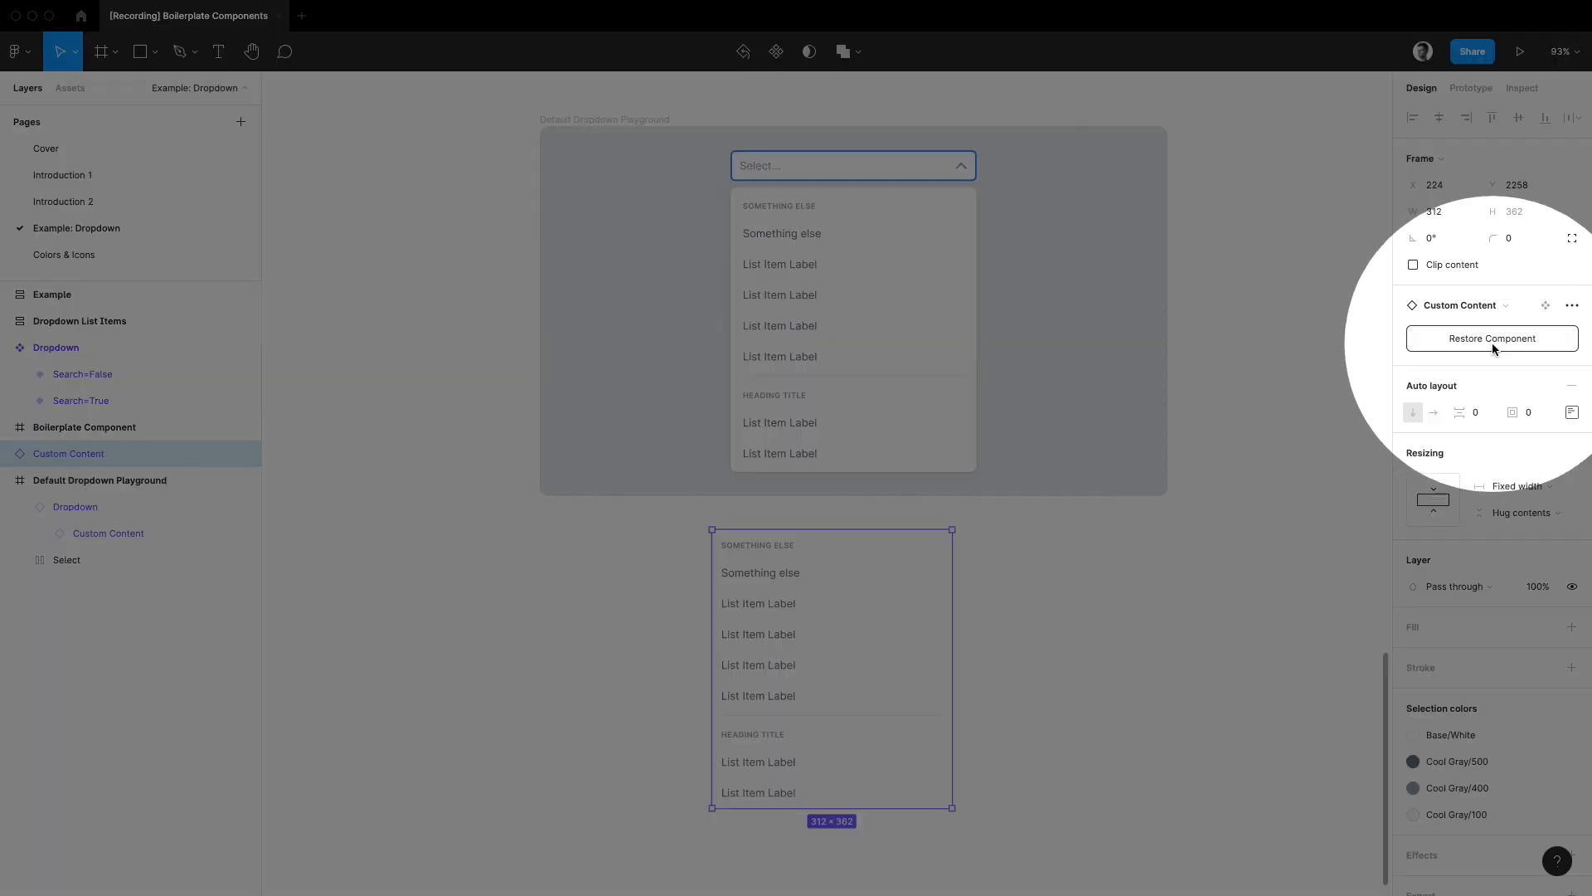
click(1491, 338)
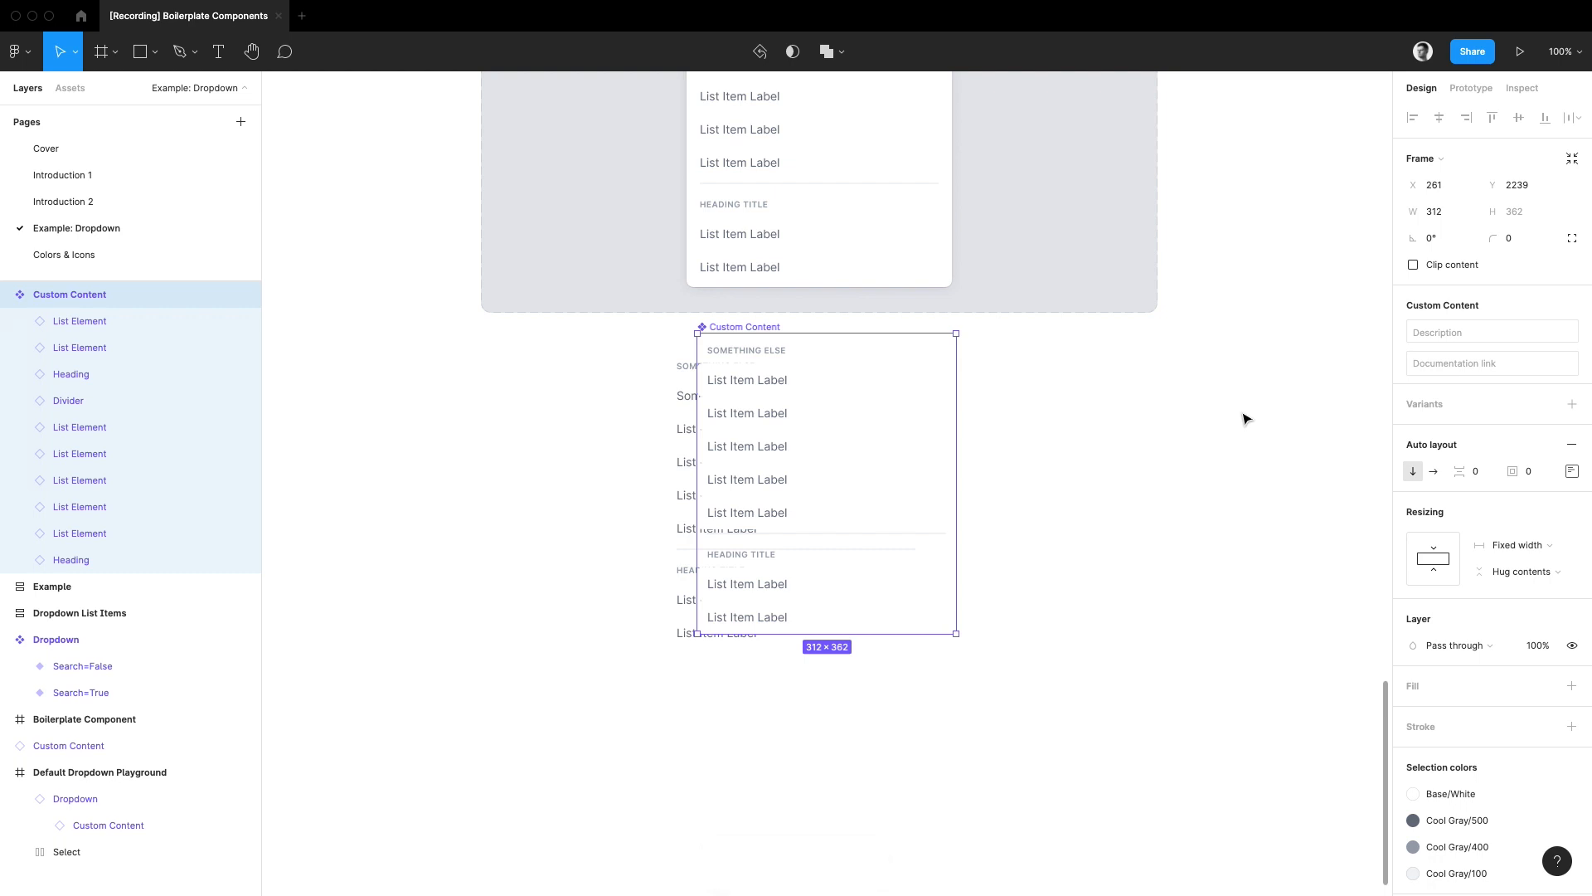
key(Delete)
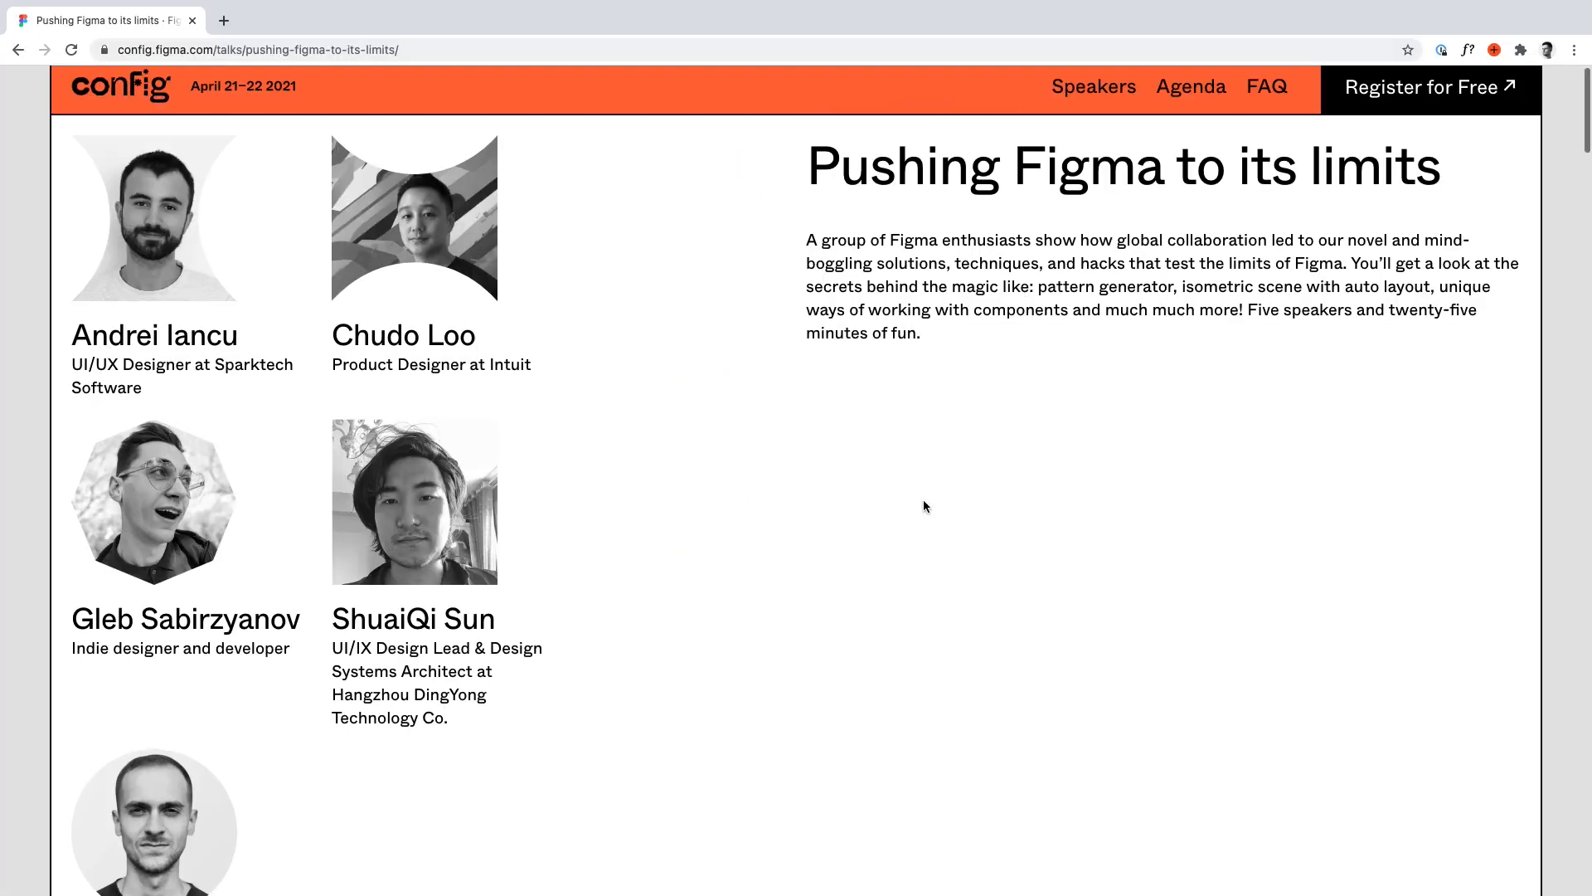
scroll(924, 504, down, 3)
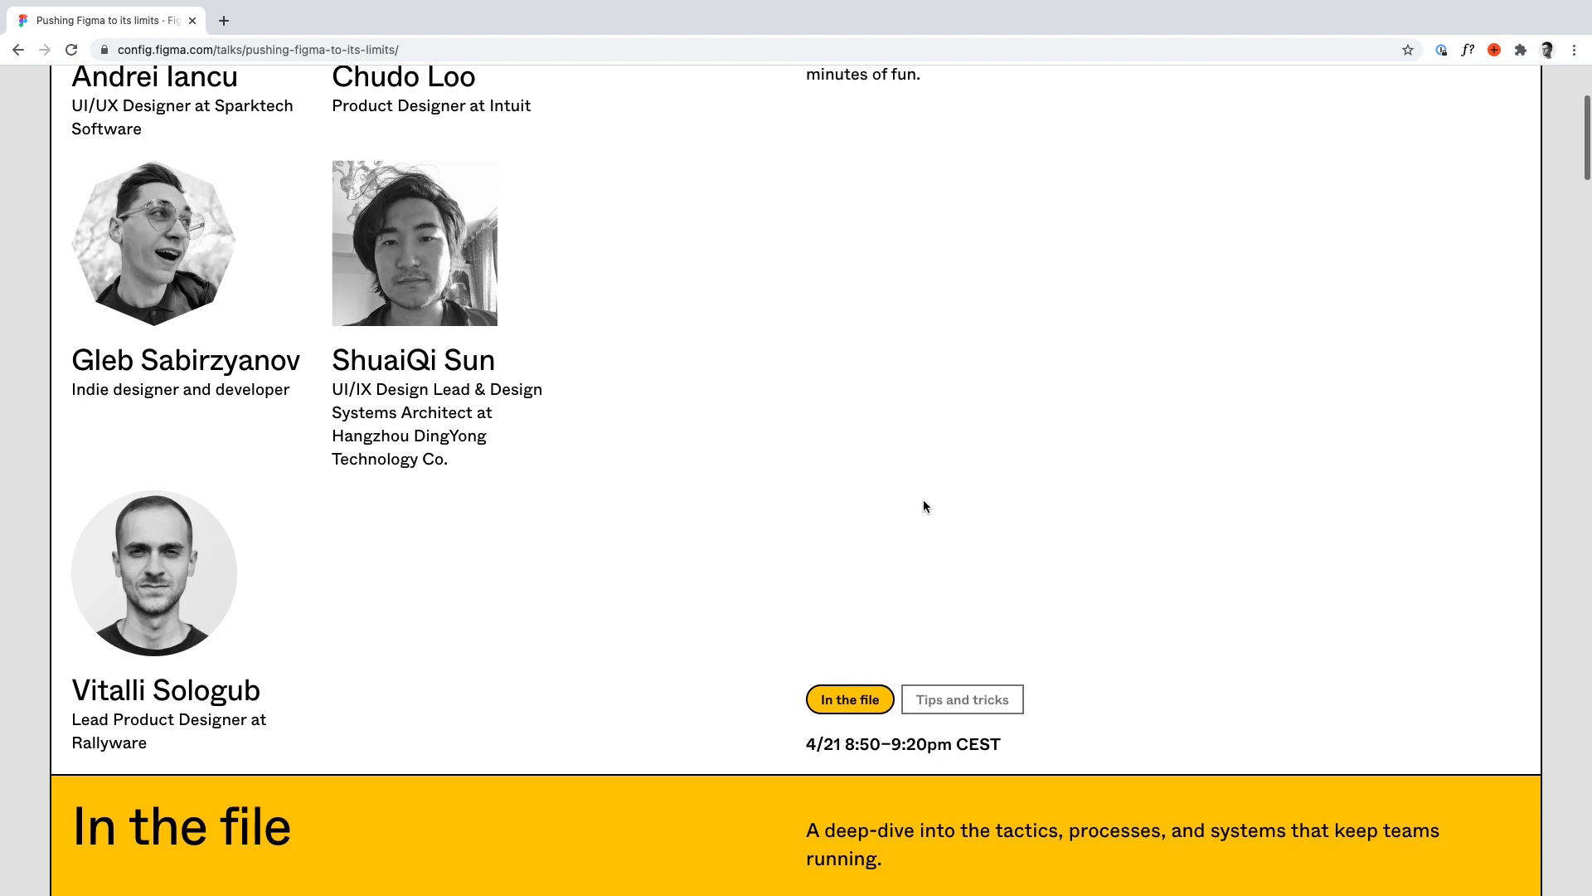
scroll(924, 505, up, 3)
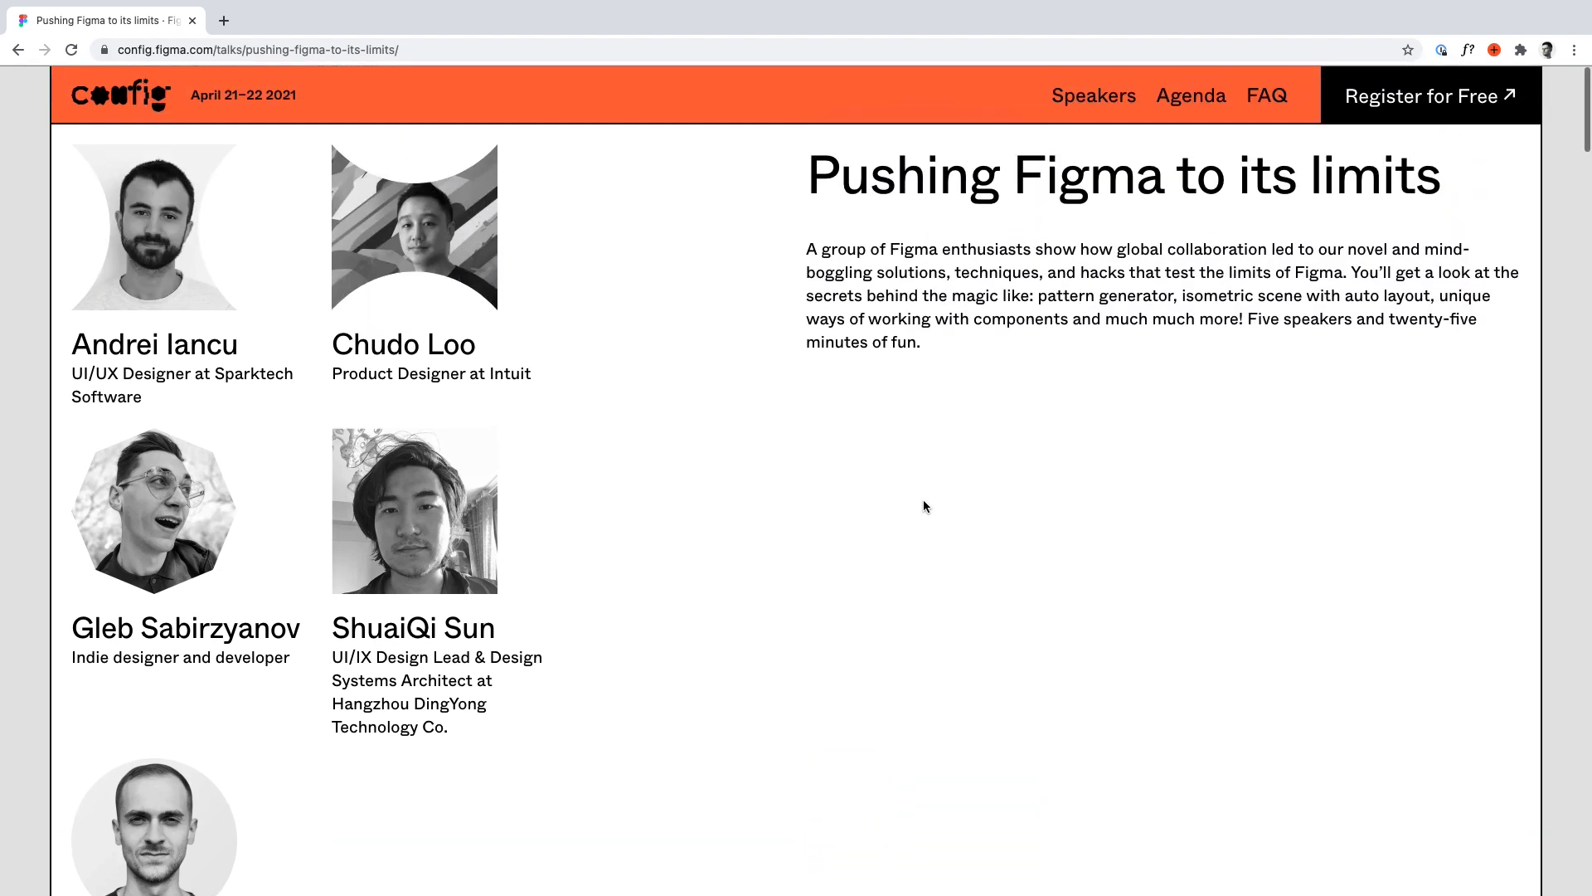